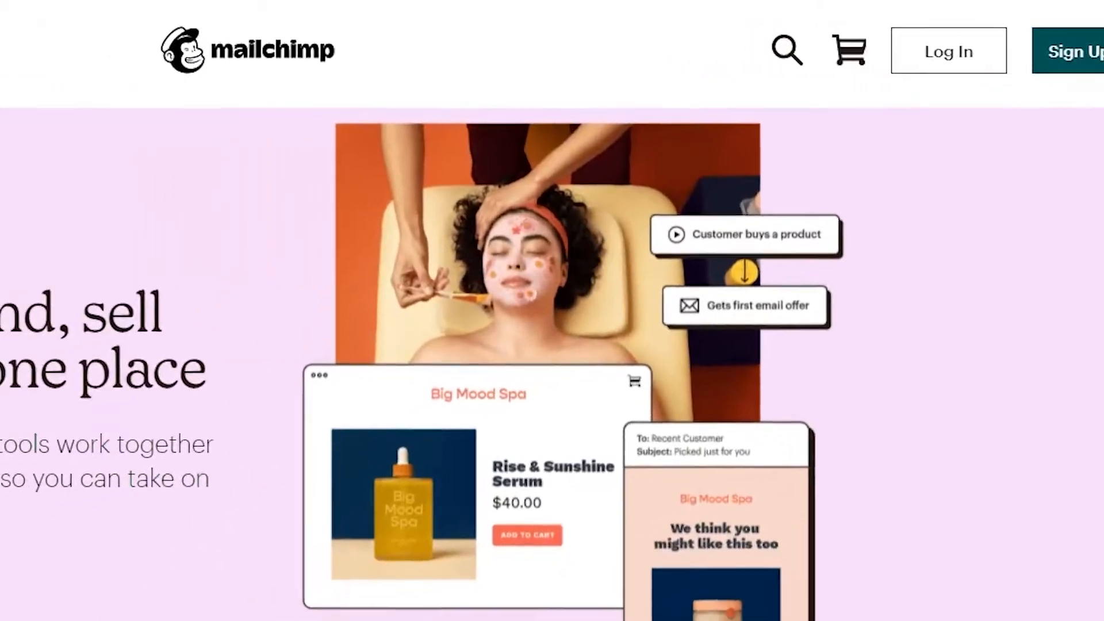
Start signing up for a free account from the Mailchimp home page.
left_click(984, 60)
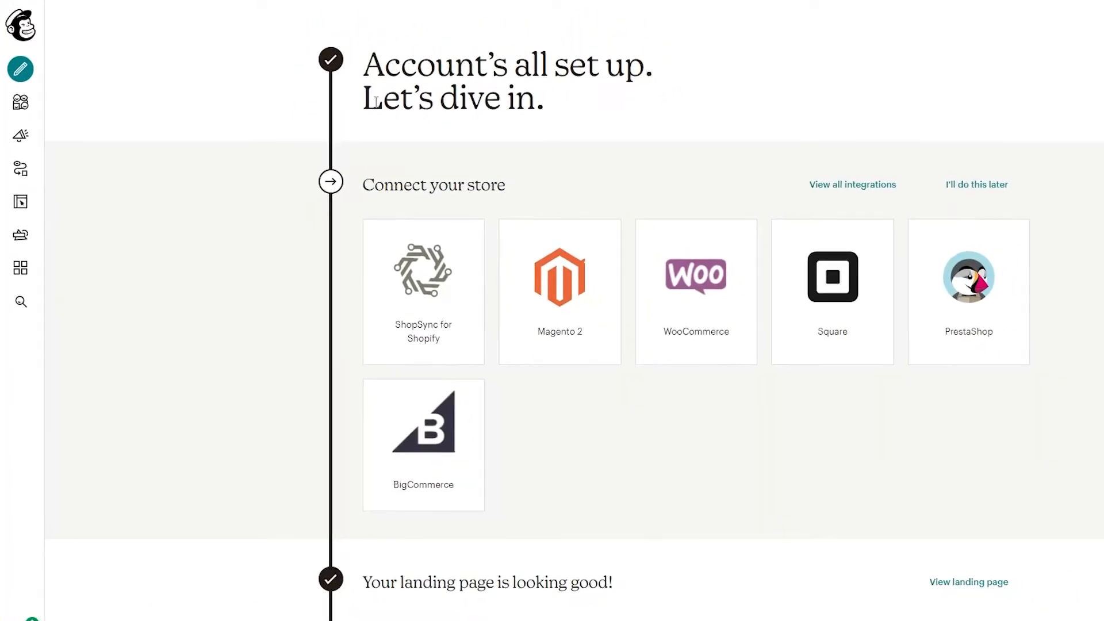
Start creating a new campaign of the landing page type.
scroll(288, 222, "down", 2)
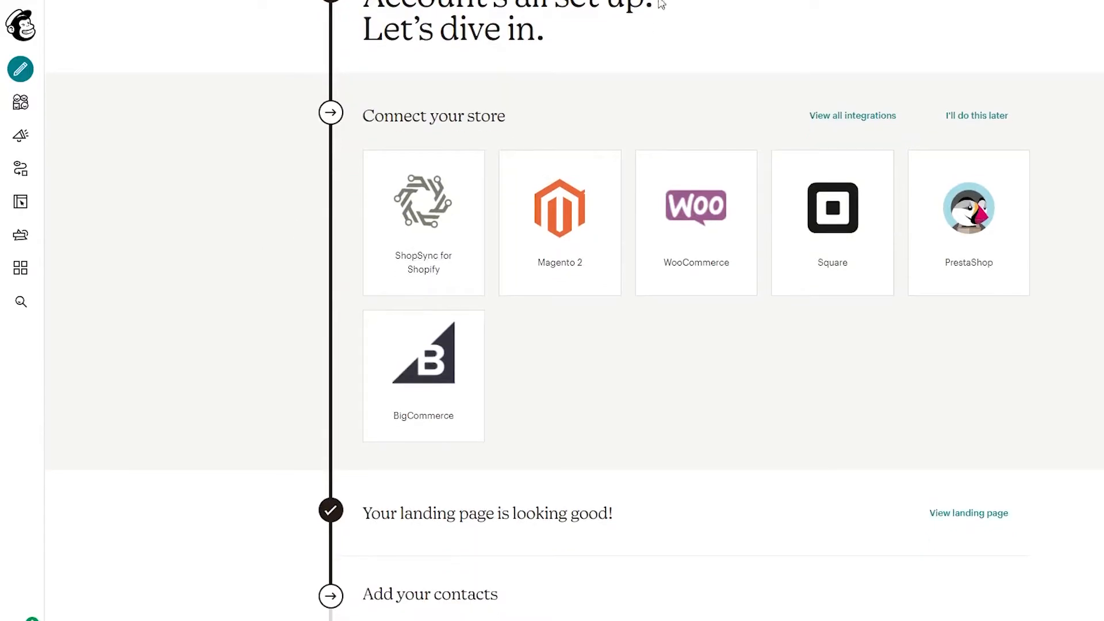
scroll(984, 126, "down", 3)
scroll(1015, 200, "up", 4)
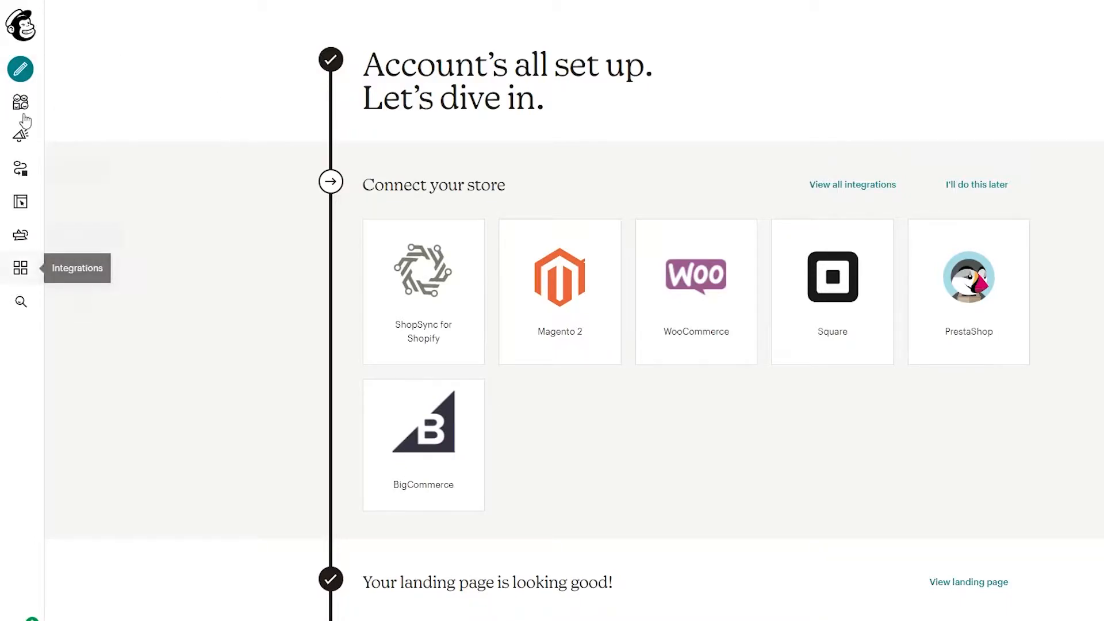
left_click(21, 70)
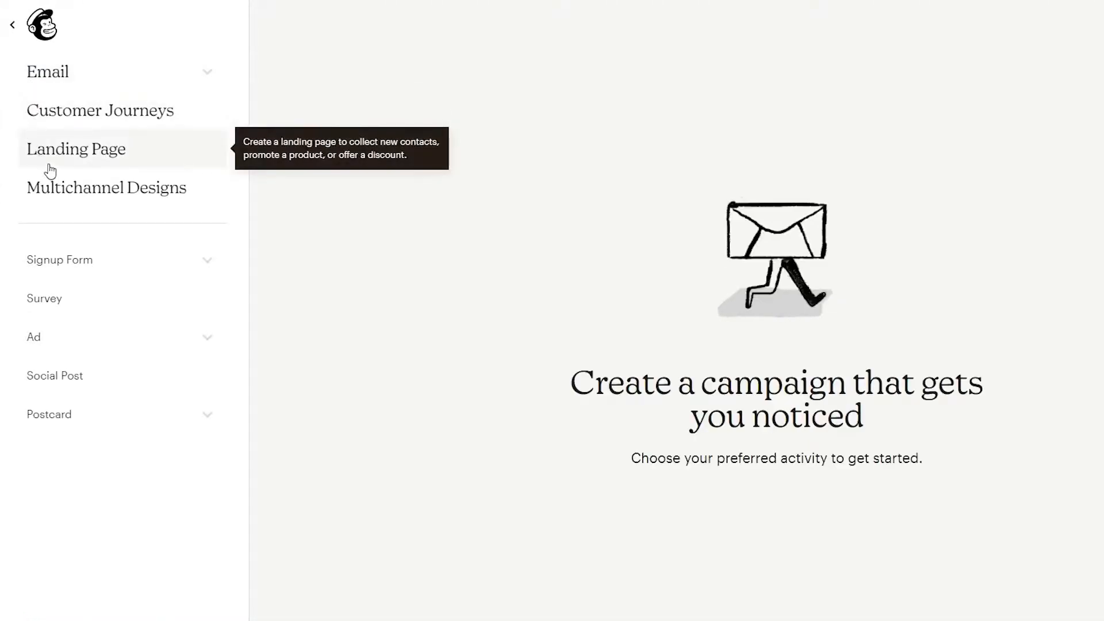
left_click(130, 150)
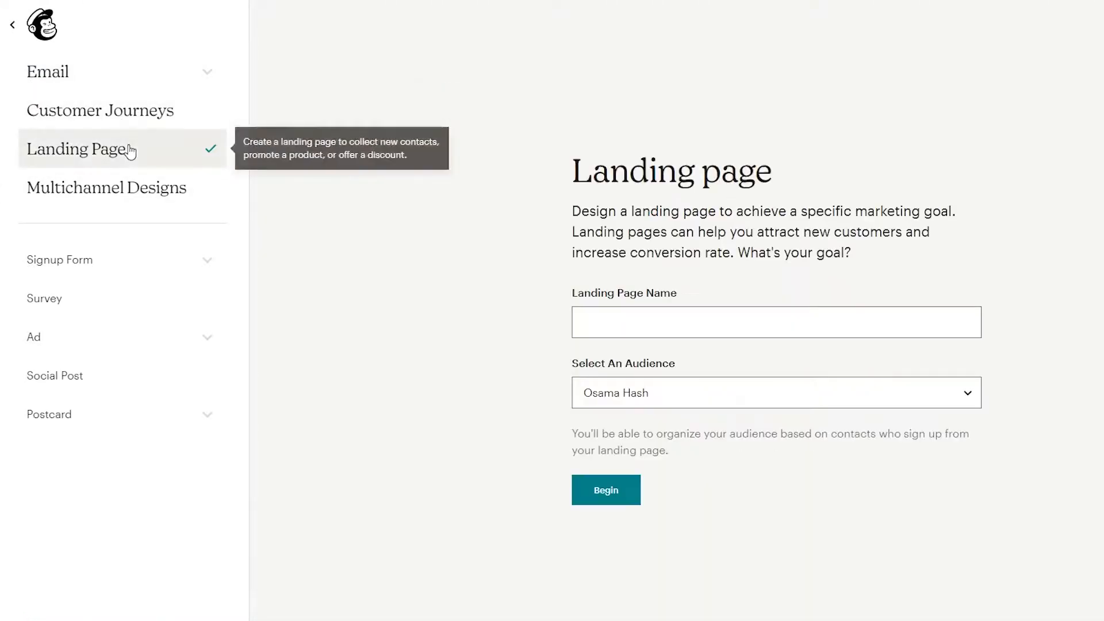
Name the landing page Chimpman, keep the preselected audience and begin building the page.
left_click(615, 312)
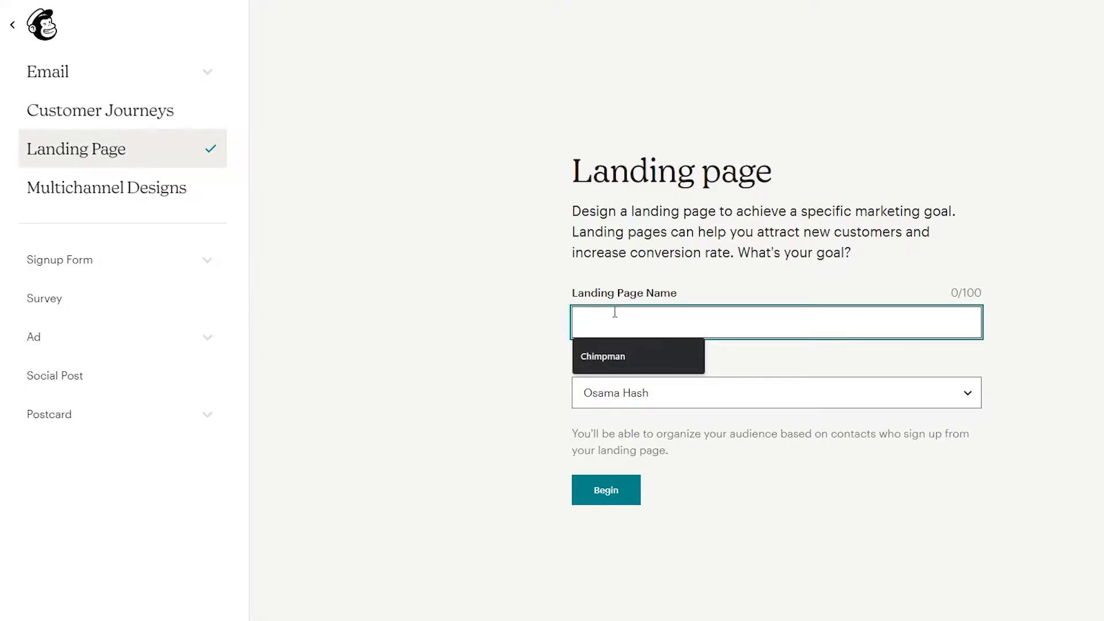
left_click(598, 355)
left_click(992, 369)
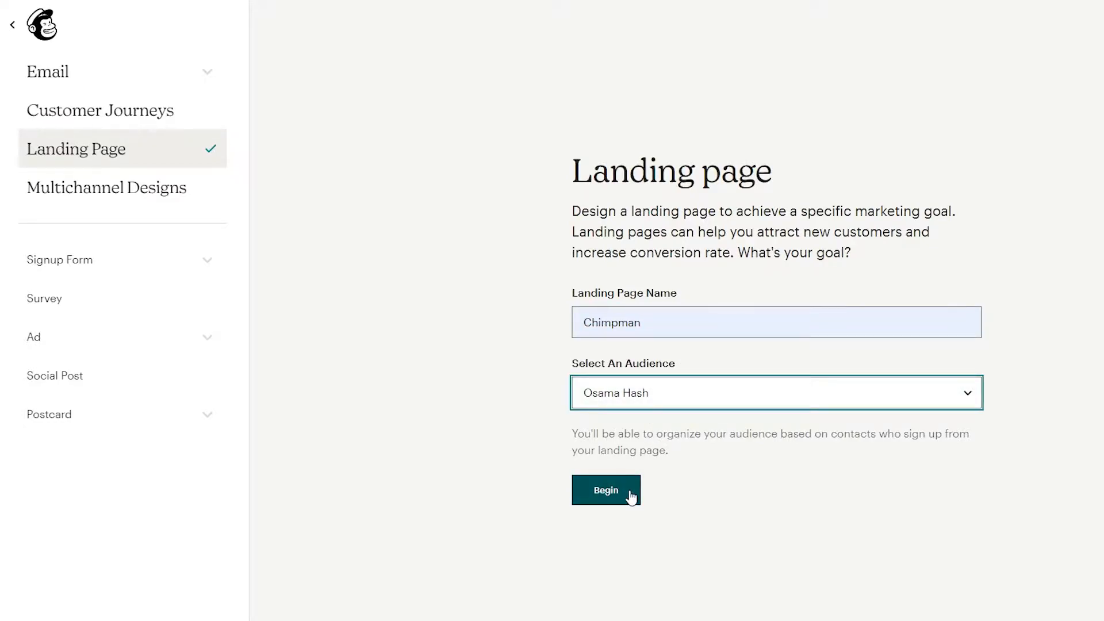
left_click(606, 490)
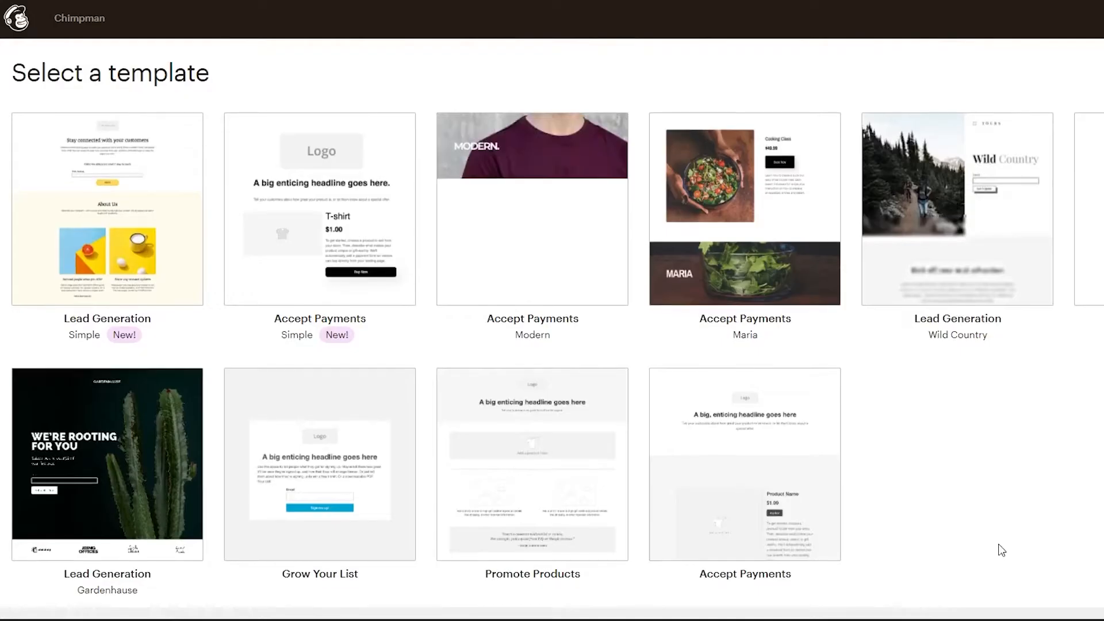
Choose the Grow Your List template for the landing page.
scroll(1001, 550, "down", 2)
scroll(1001, 550, "up", 1)
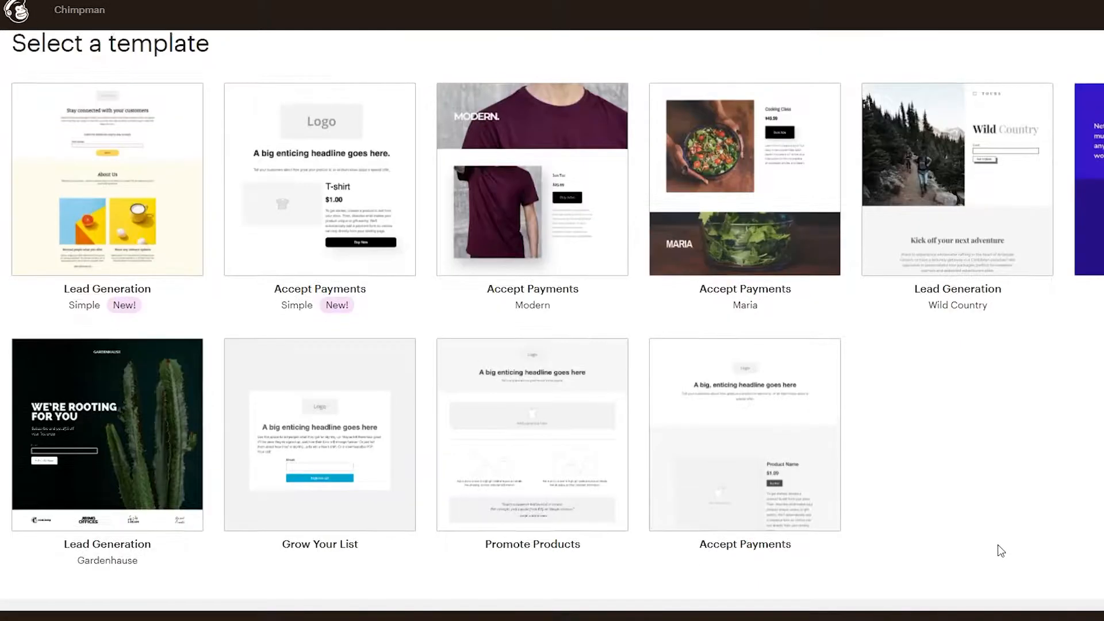
scroll(1003, 554, "up", 1)
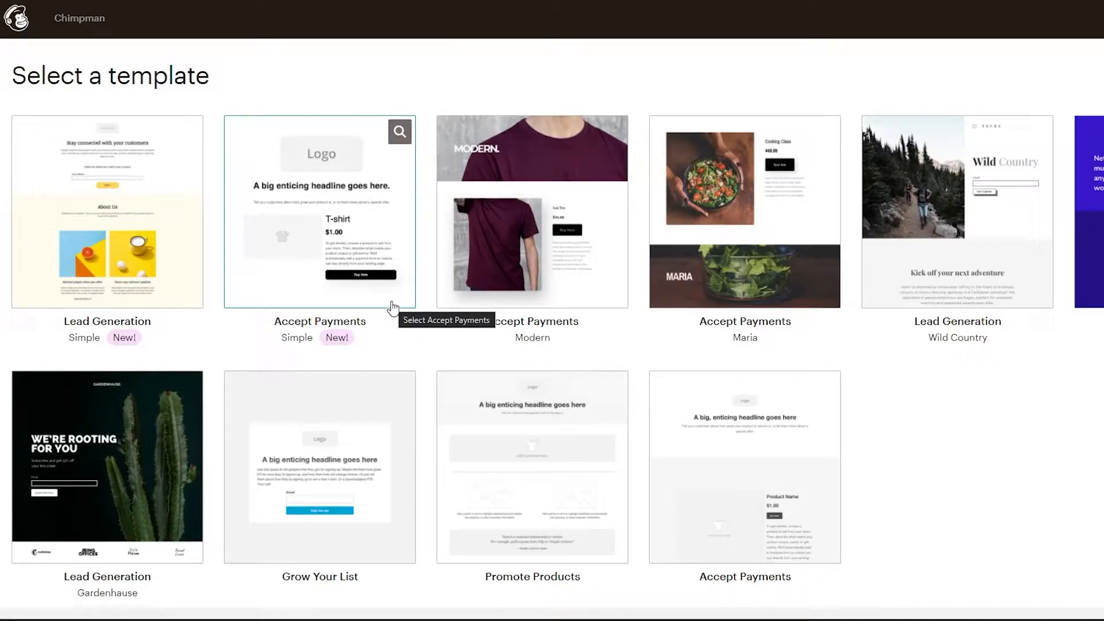
scroll(393, 309, "down", 1)
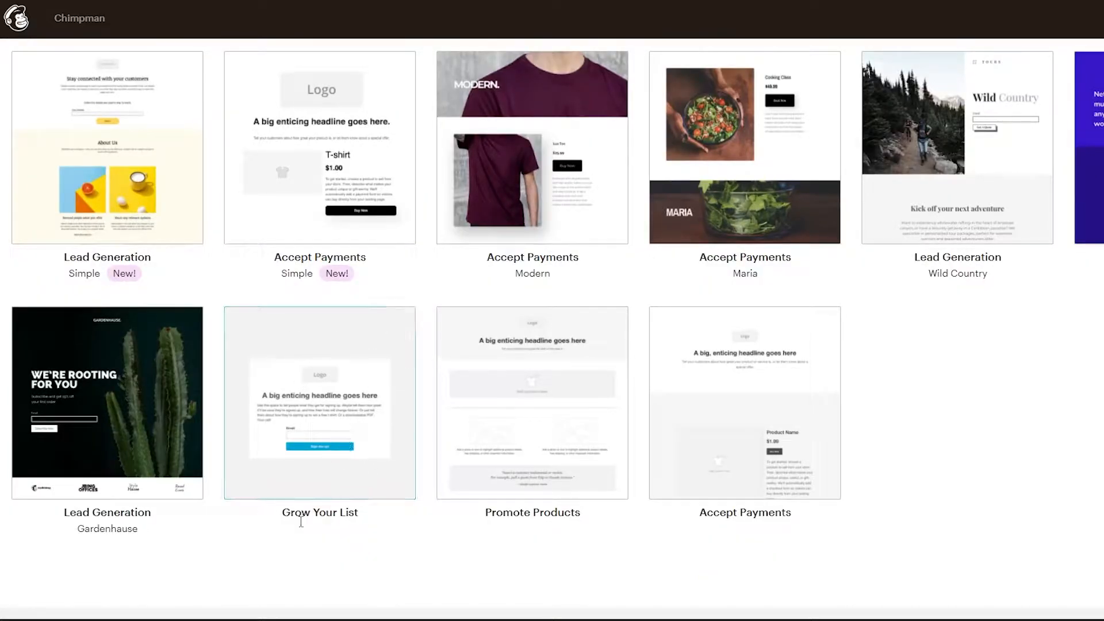
left_click(338, 413)
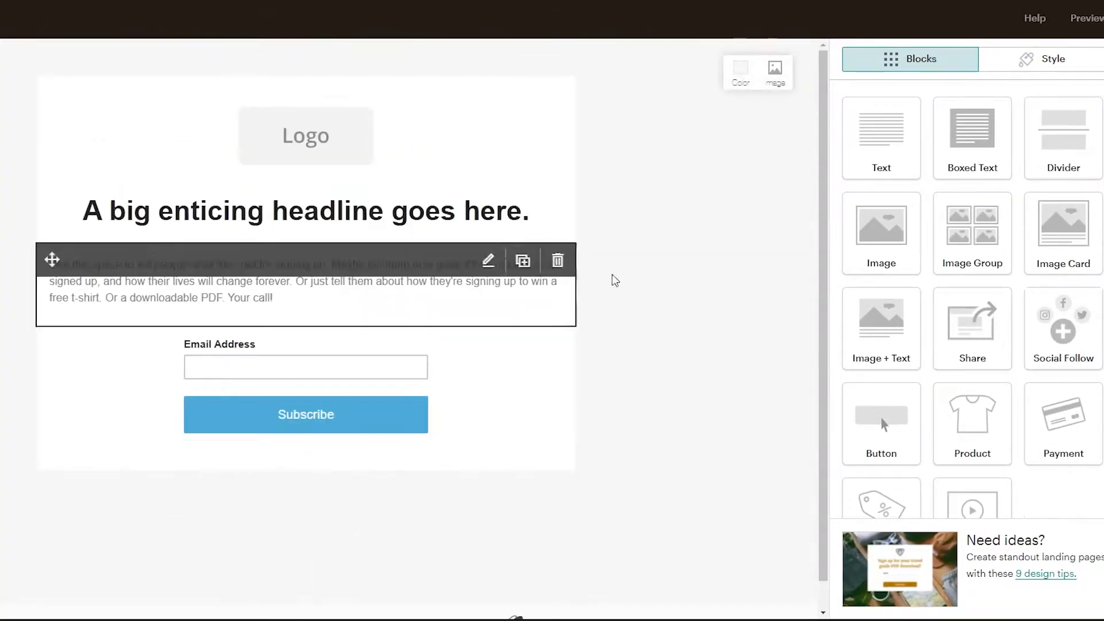
Examine the content blocks available for the landing page, from Text and Image to Promo Code and Video.
scroll(753, 405, "down", 1)
scroll(749, 408, "up", 1)
scroll(750, 408, "down", 1)
scroll(869, 443, "down", 1)
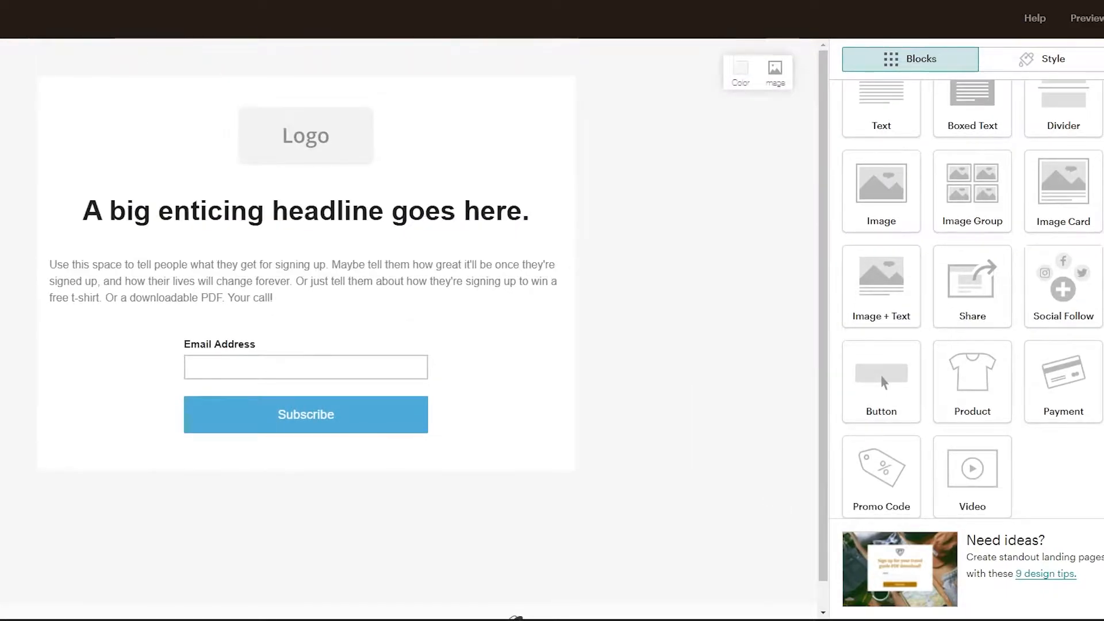
scroll(669, 436, "up", 1)
scroll(661, 486, "down", 1)
scroll(665, 496, "up", 1)
scroll(642, 299, "down", 1)
scroll(644, 301, "up", 1)
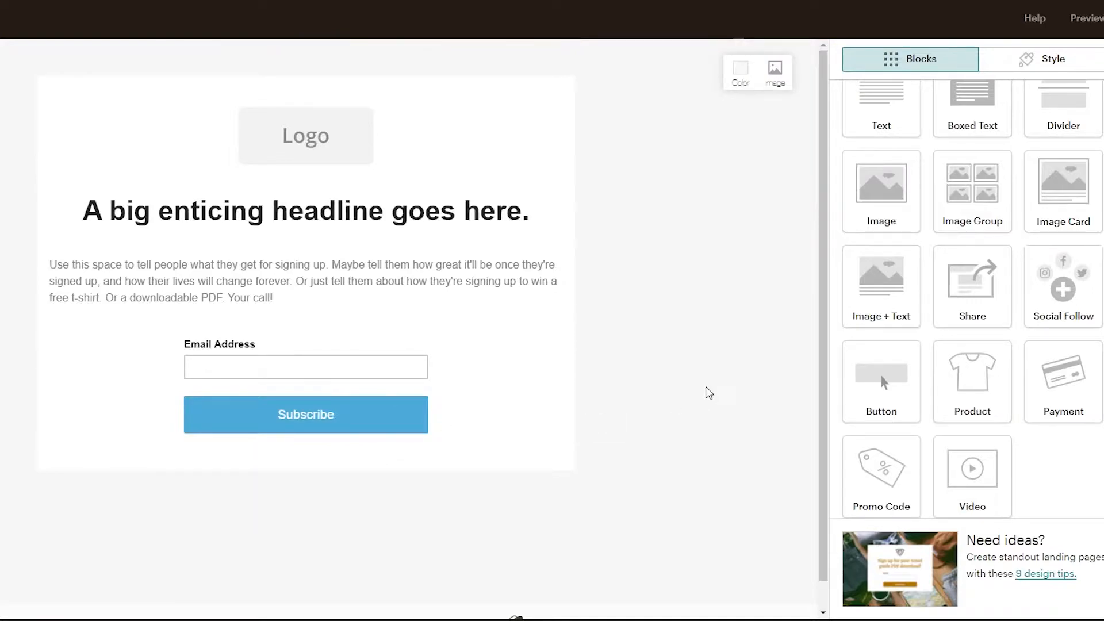
scroll(702, 316, "down", 2)
scroll(697, 316, "up", 2)
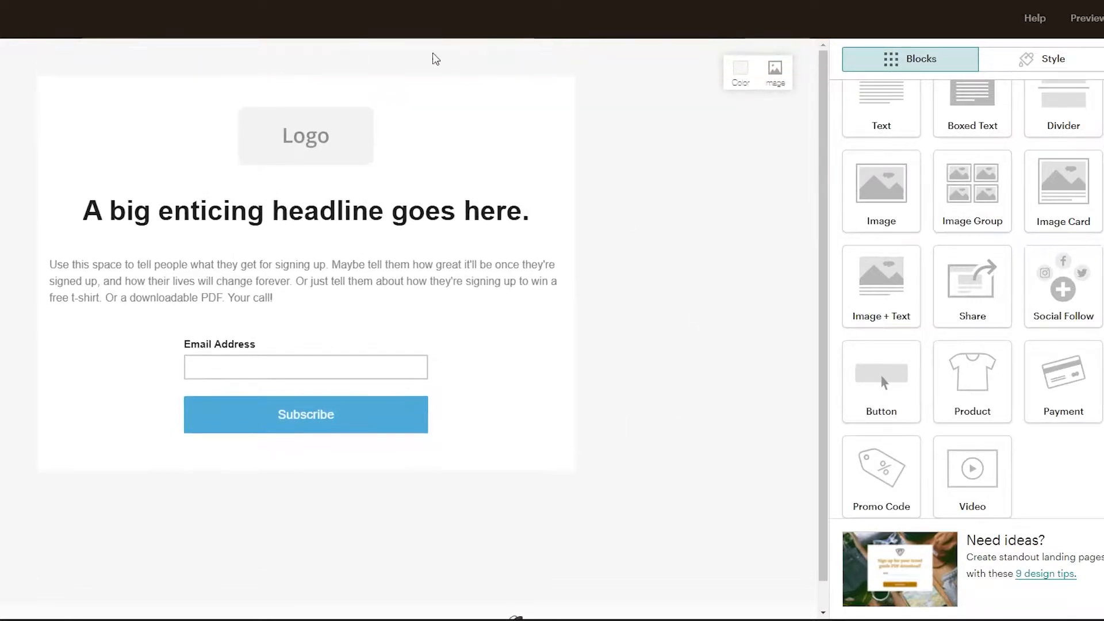
Replace the placeholder logo above the headline with an uploaded rooster and shield company logo and reduce its display size.
left_click(309, 144)
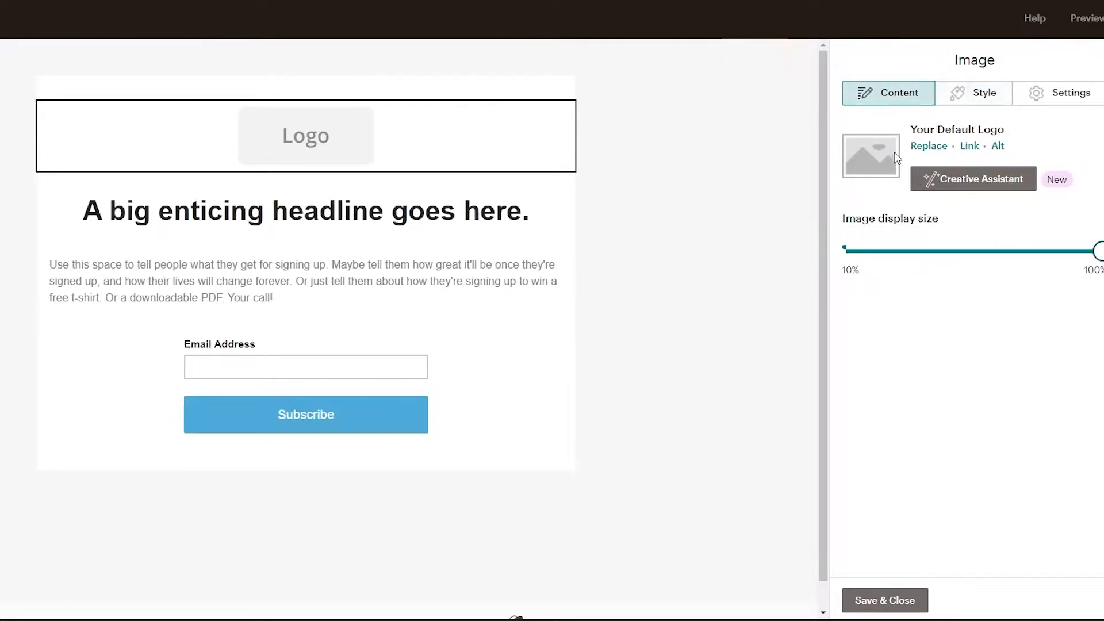
left_click(917, 147)
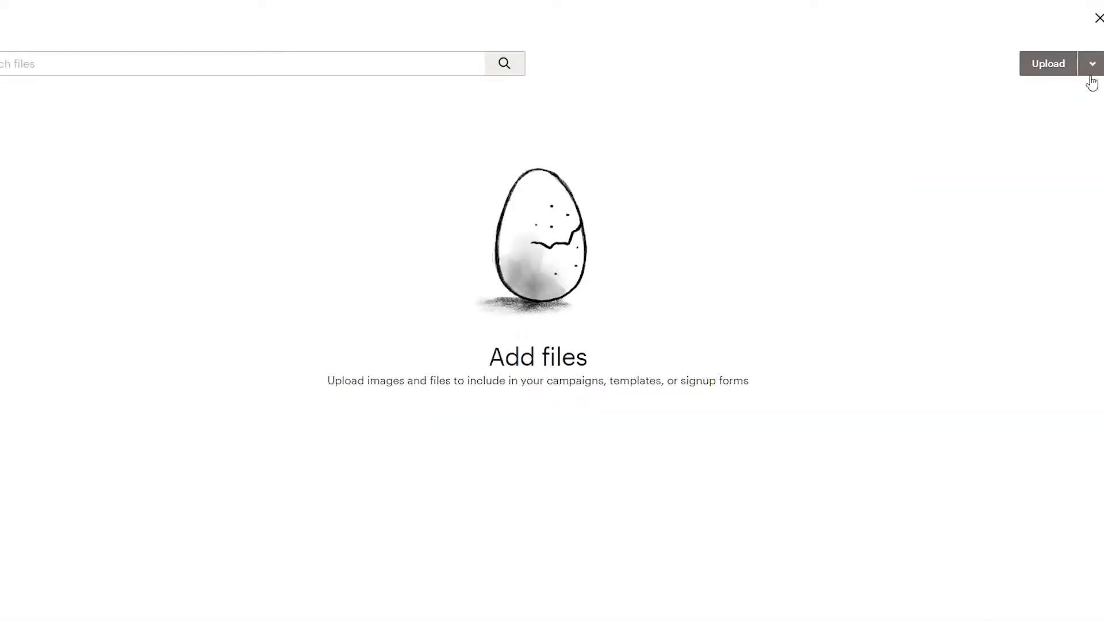
left_click(1048, 64)
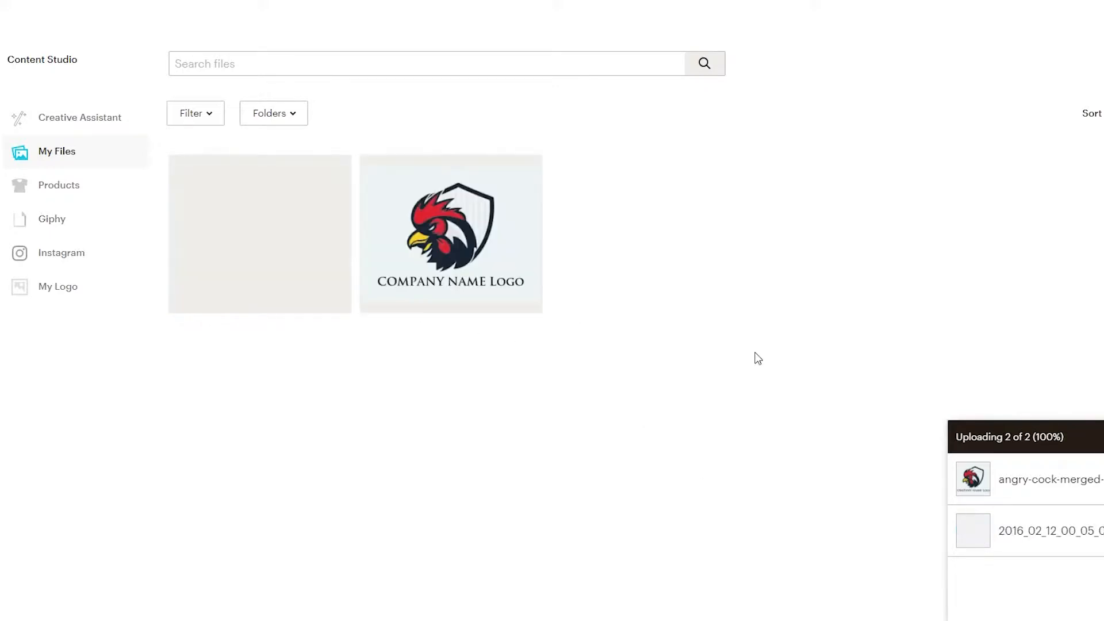
left_click(463, 263)
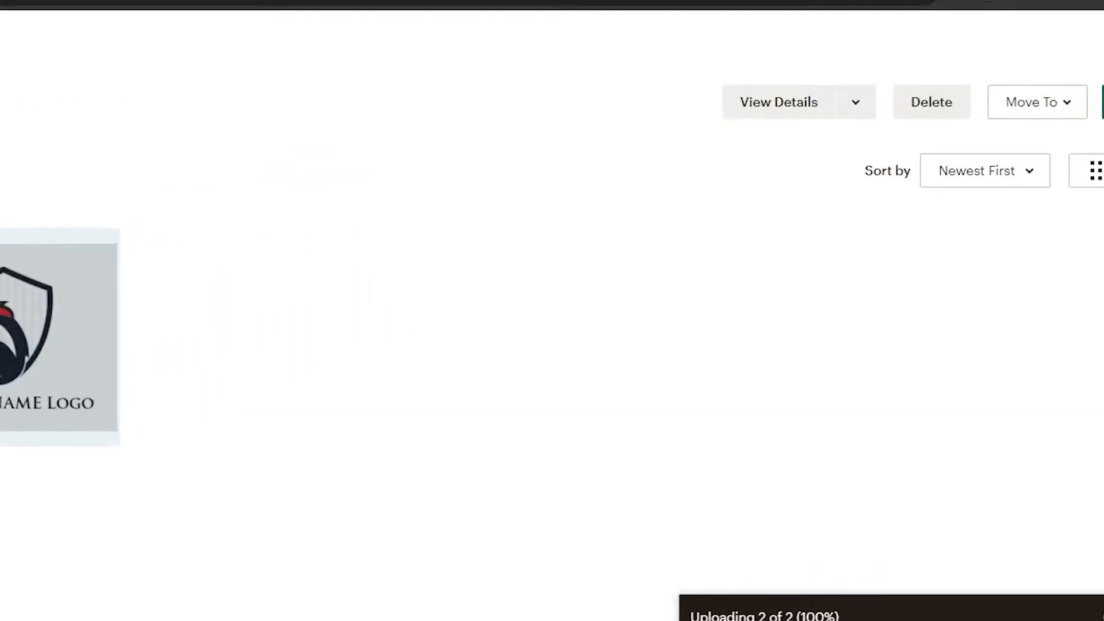
left_click(1042, 137)
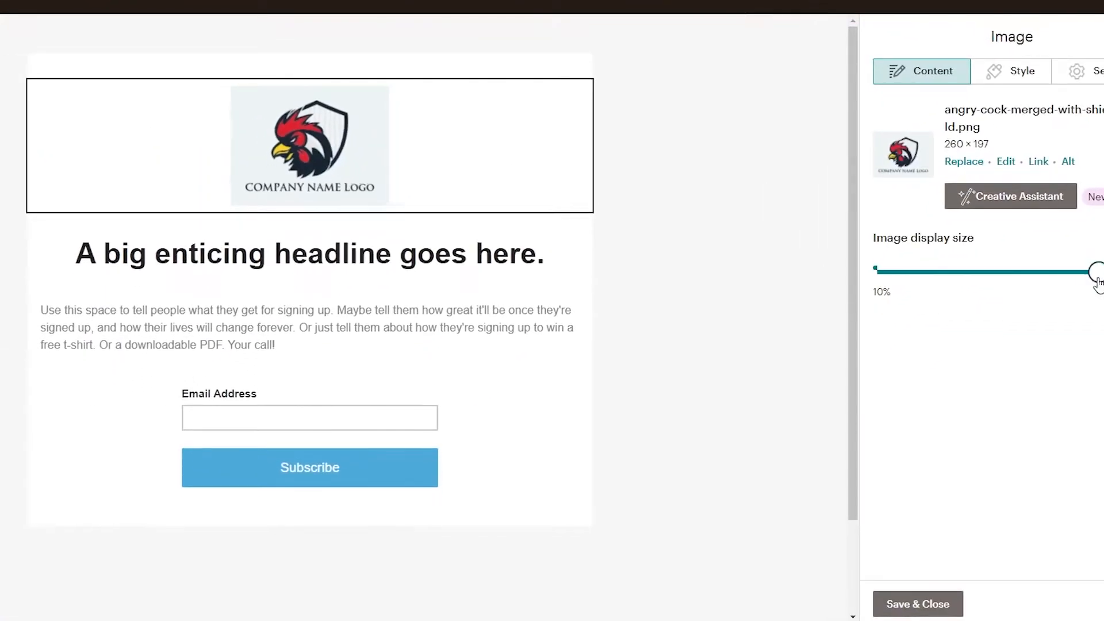
left_click_drag(1097, 282, 1058, 320)
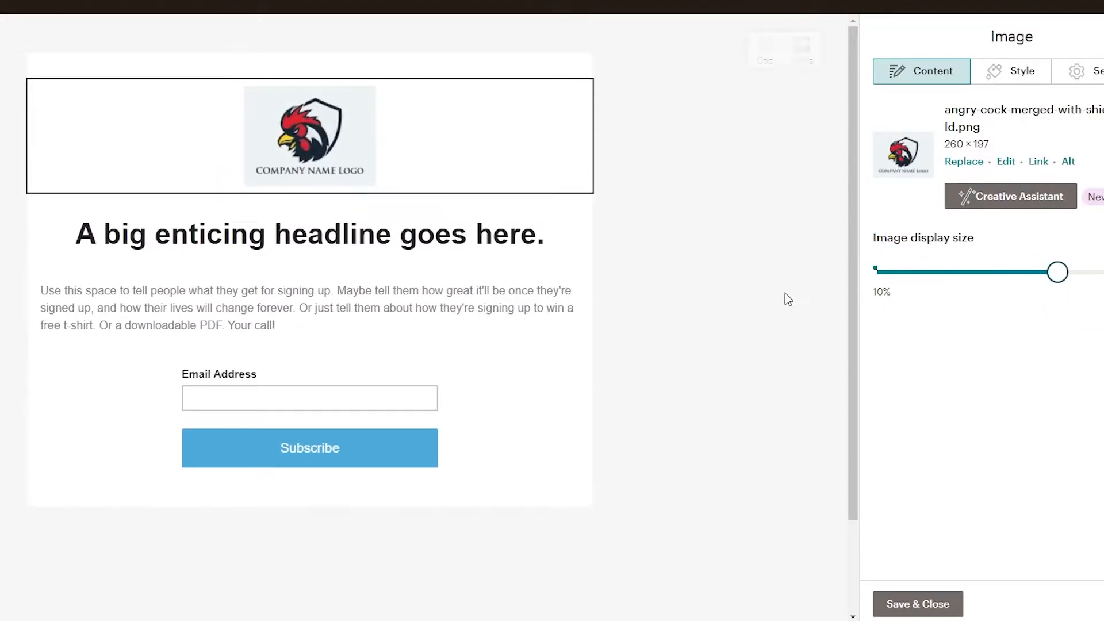
left_click(754, 250)
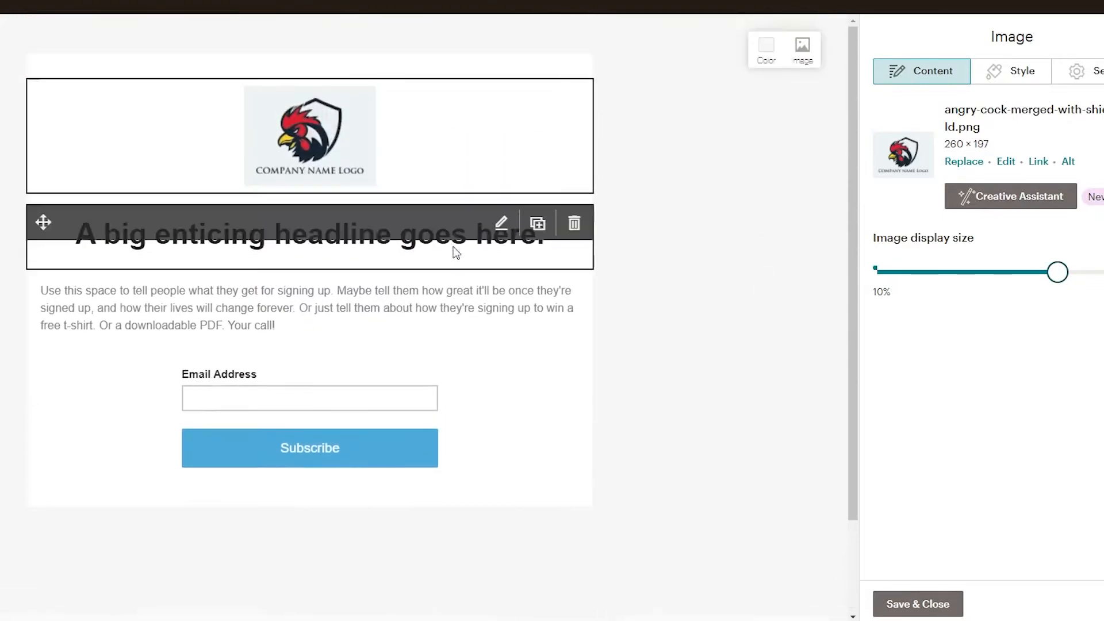
Replace the headline text with "Click on the download button to get a free book!" and save and close the block editor.
left_click(501, 223)
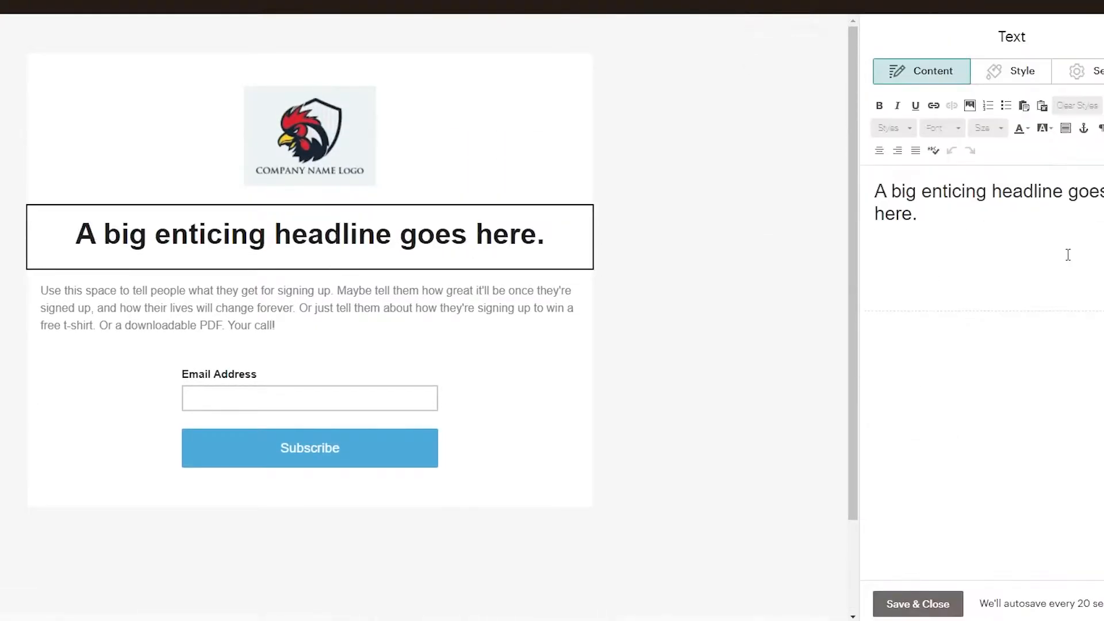
mouse_move(947, 224)
left_mouse_down()
mouse_move(869, 201)
mouse_move(837, 178)
left_mouse_up()
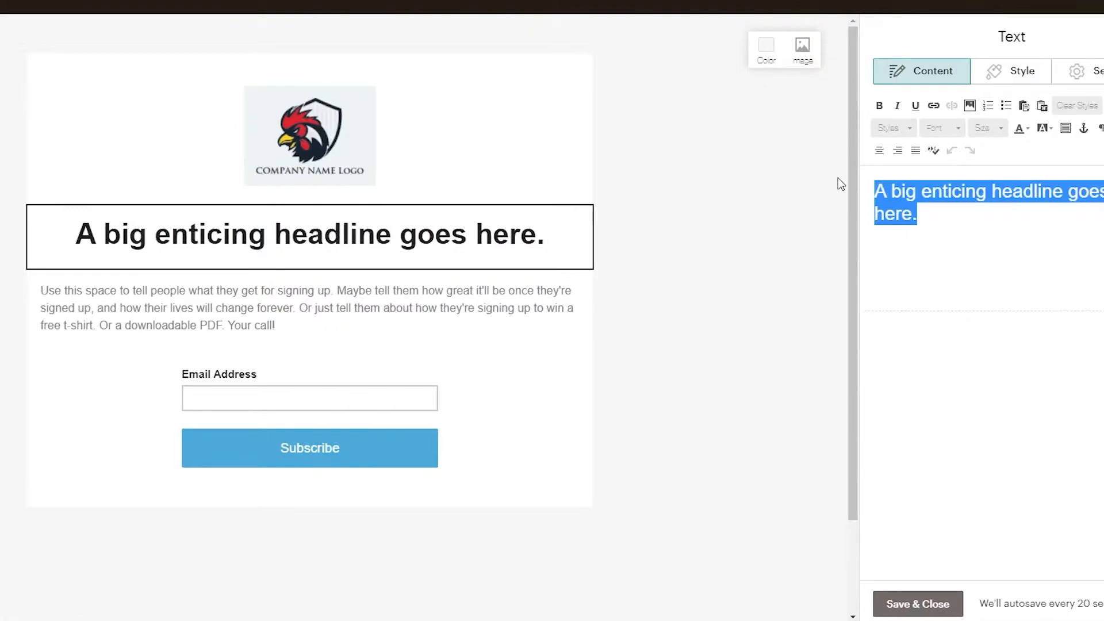
type("Click on the download button to get a free book!")
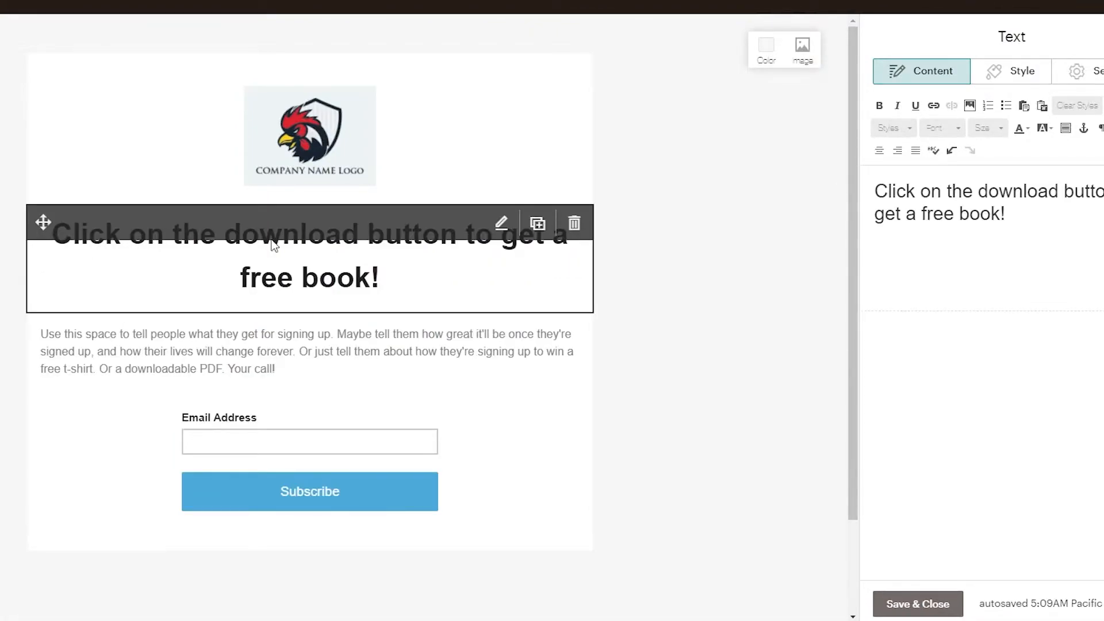
scroll(722, 282, "down", 2)
scroll(710, 299, "up", 2)
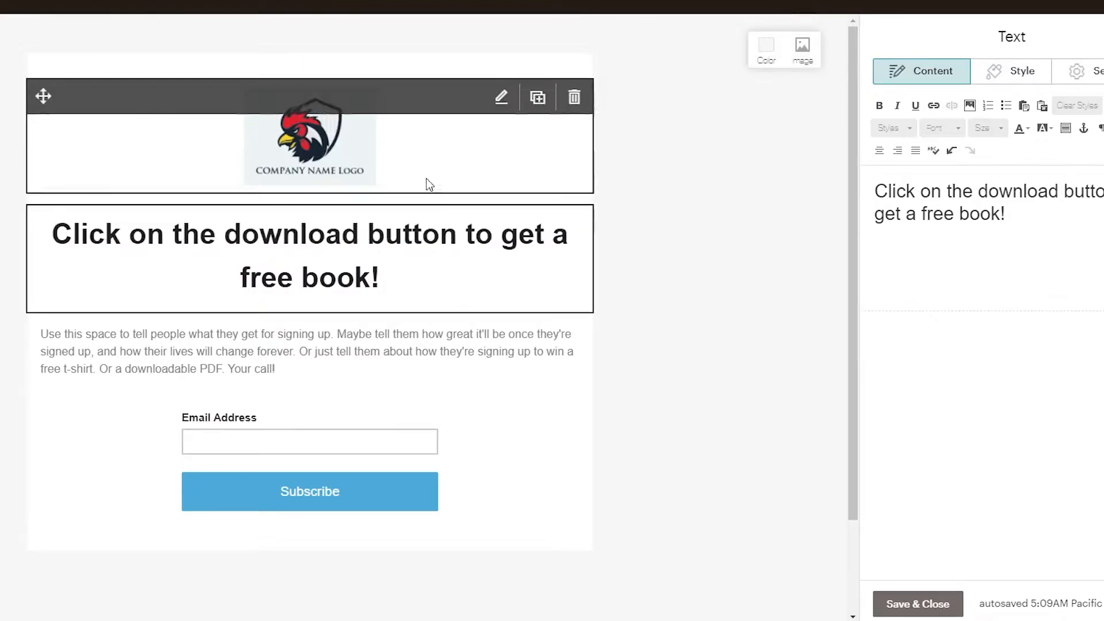
left_click(518, 133)
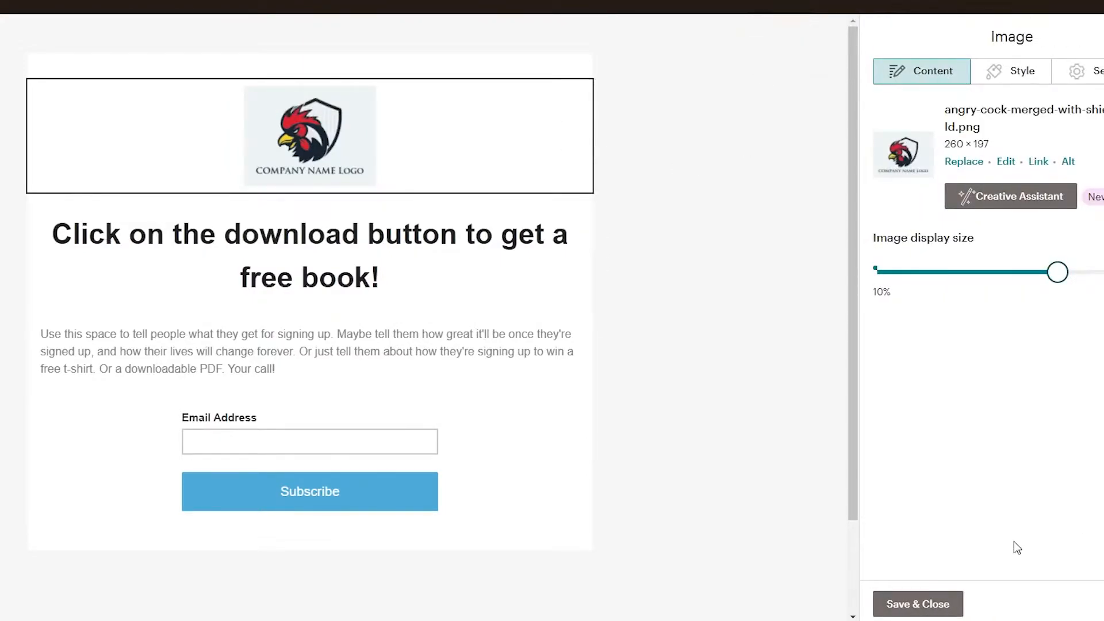
left_click(901, 613)
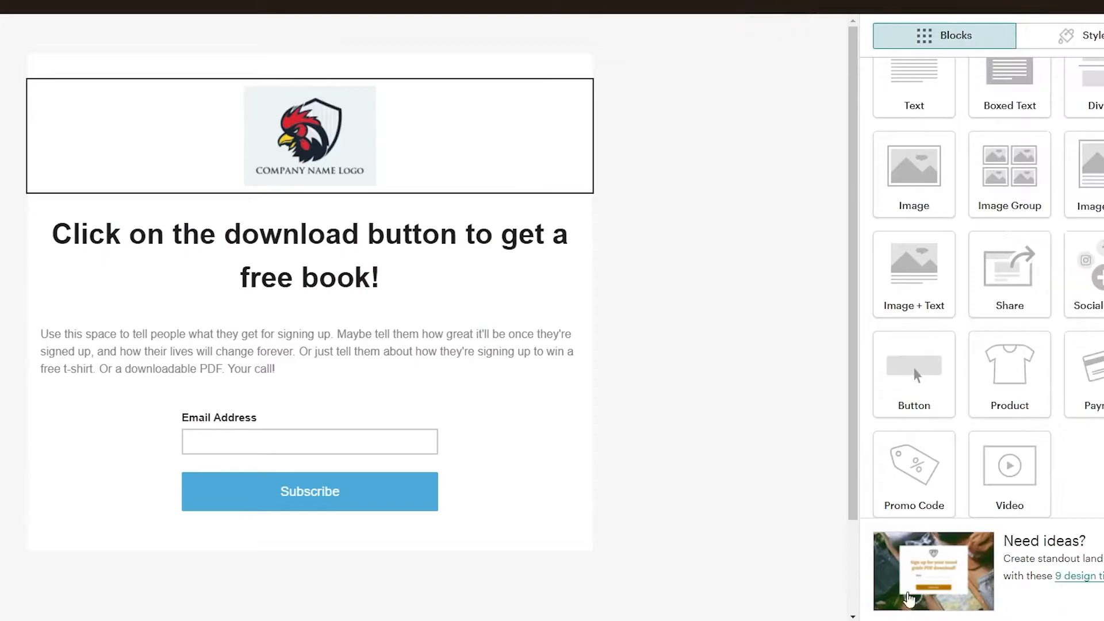
Insert a button block between the headline and the description paragraph and set its text to Download.
scroll(1030, 107, "down", 1)
scroll(919, 294, "up", 1)
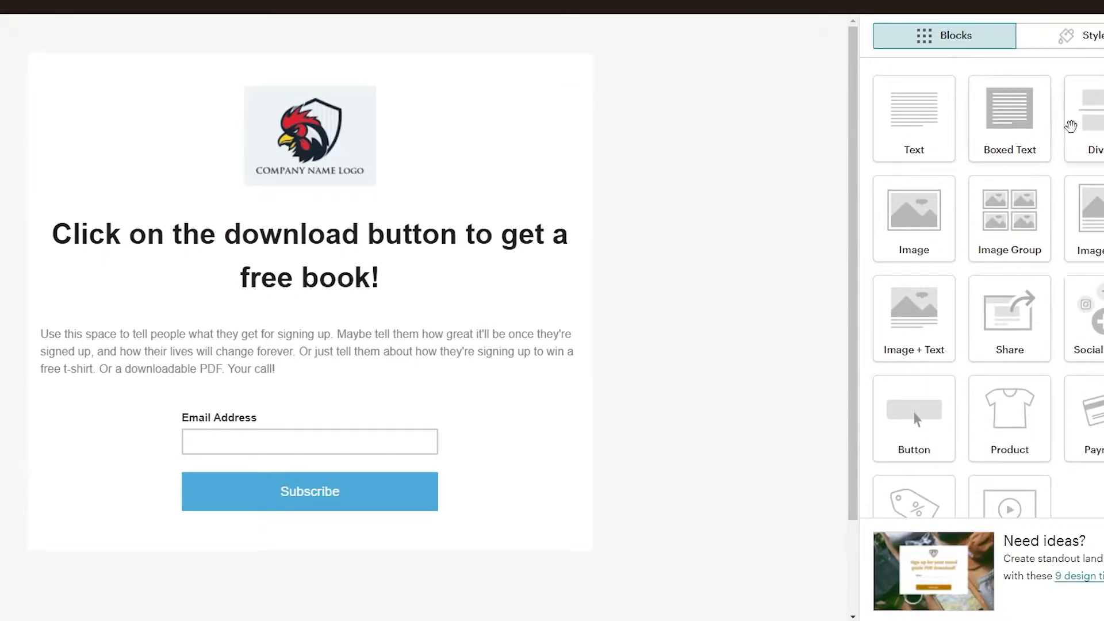
scroll(1056, 405, "down", 1)
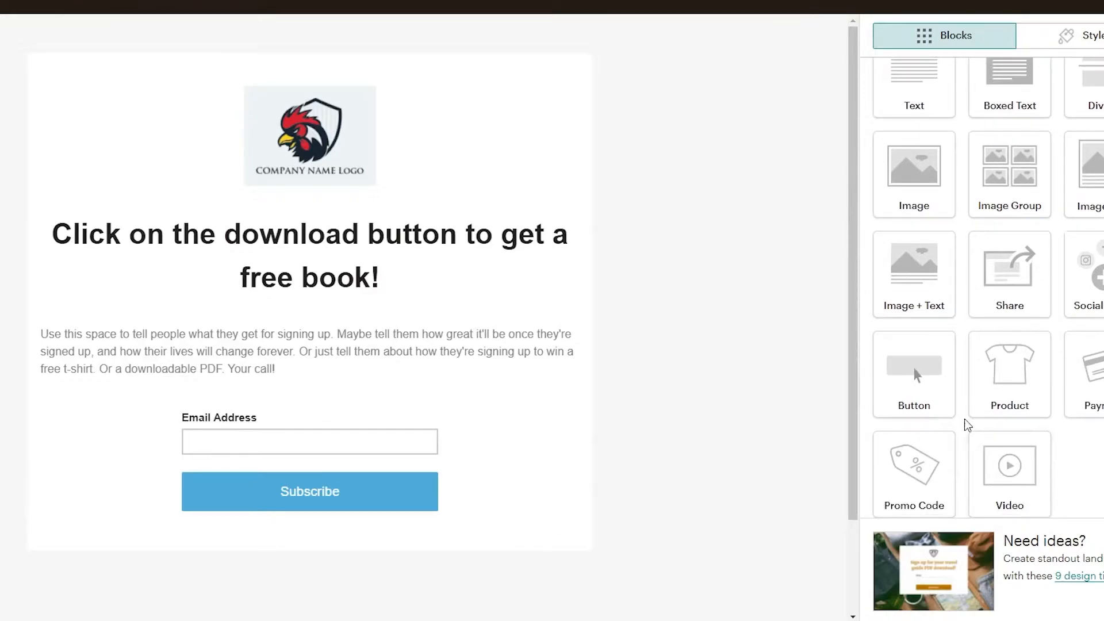
scroll(919, 500, "up", 1)
left_click_drag(915, 418, 104, 308)
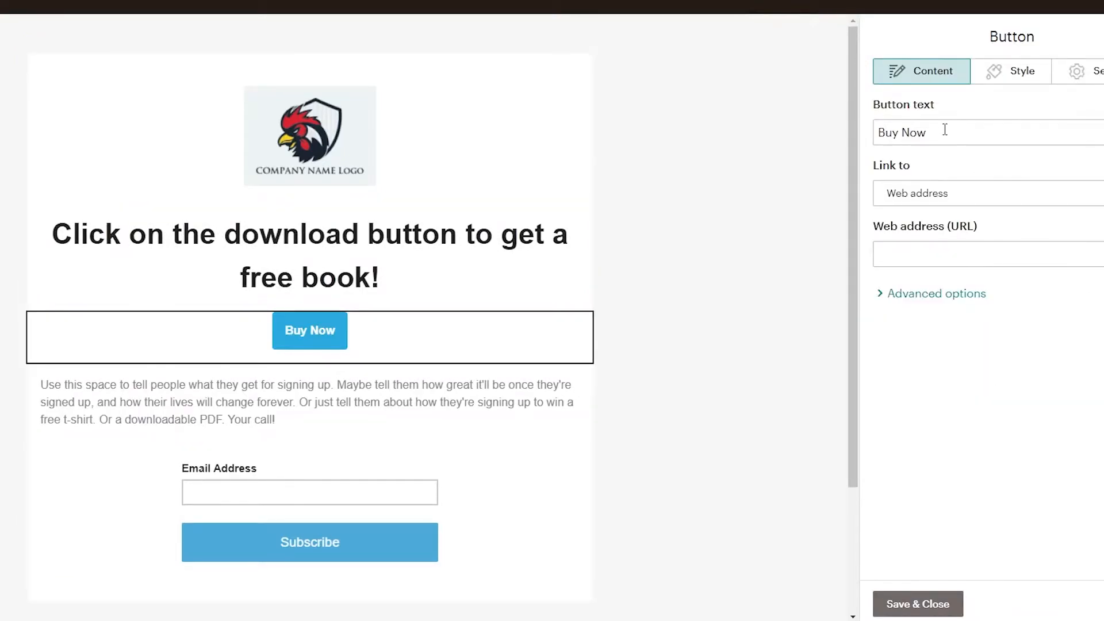
triple_click(945, 130)
type("Download")
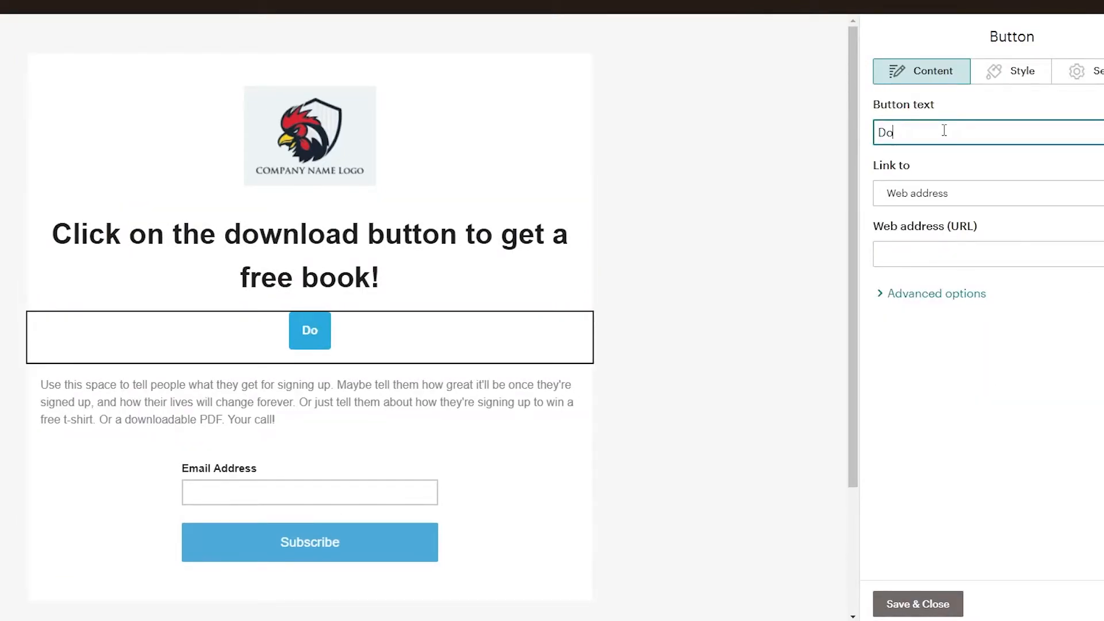
Review the link type and web address settings of the Download button.
left_click(935, 205)
left_click(928, 259)
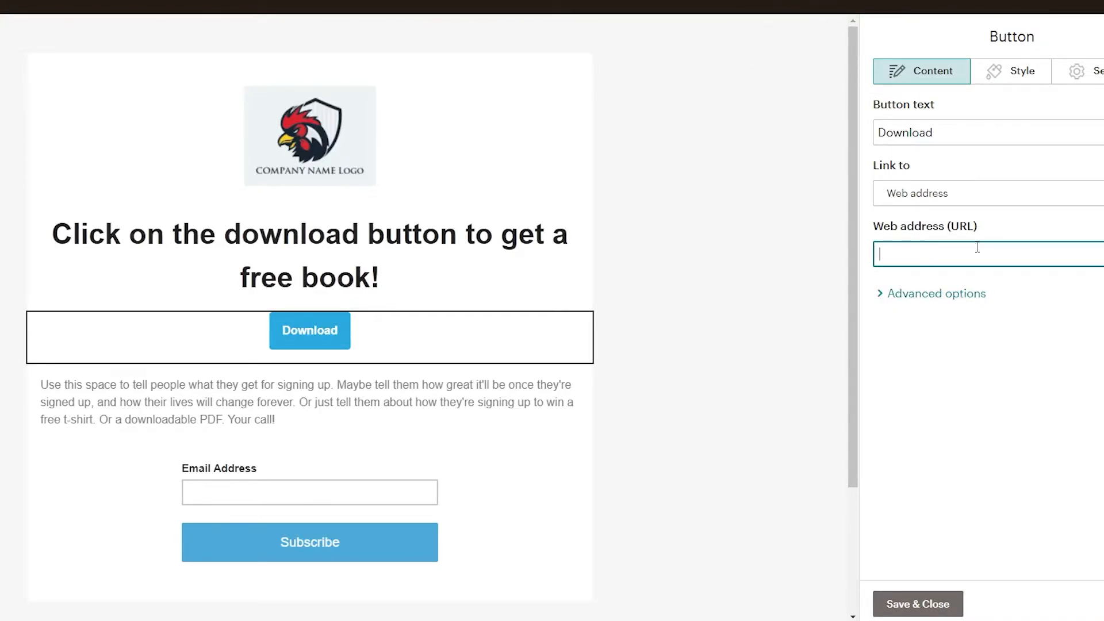
left_click(787, 256)
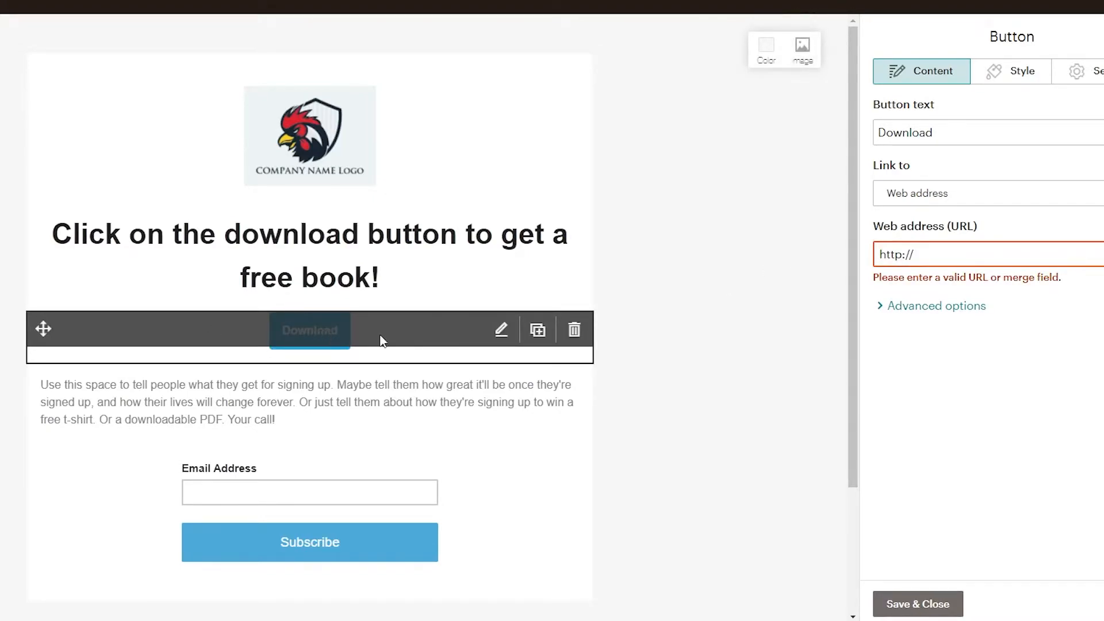
scroll(747, 374, "down", 3)
scroll(541, 358, "up", 3)
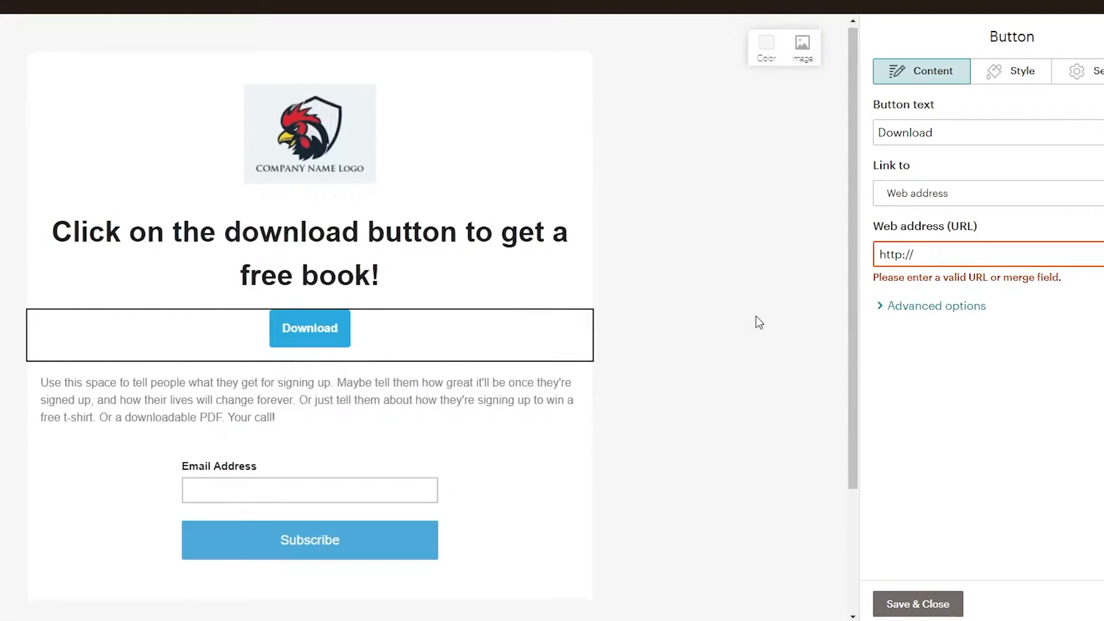
Close the Download button's editor and insert an image block between the headline and the Download button.
scroll(756, 320, "down", 3)
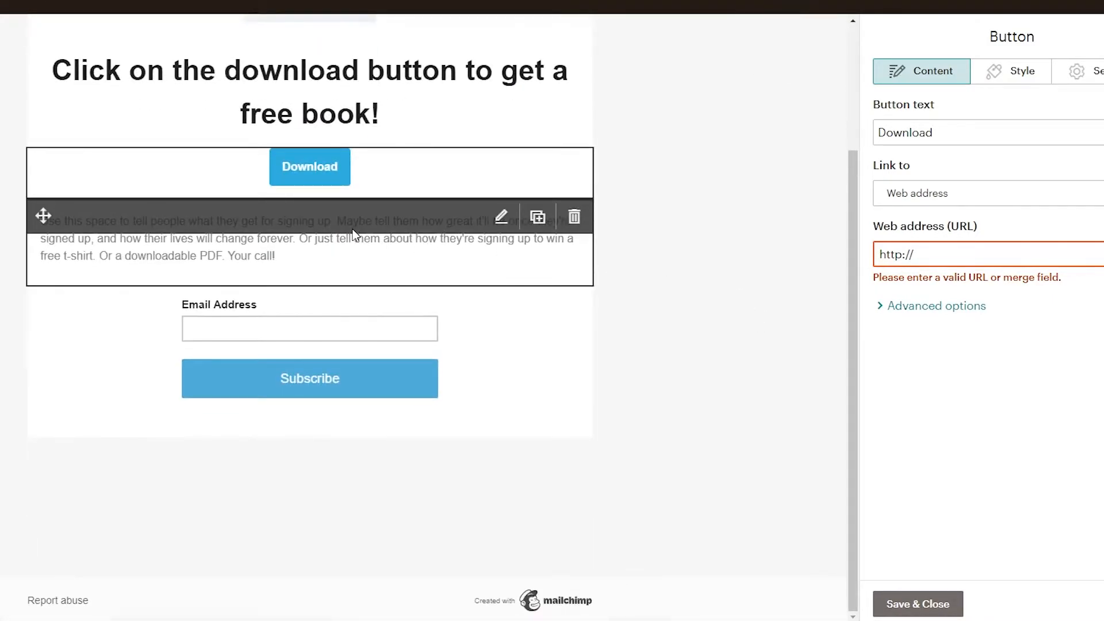
scroll(353, 233, "up", 3)
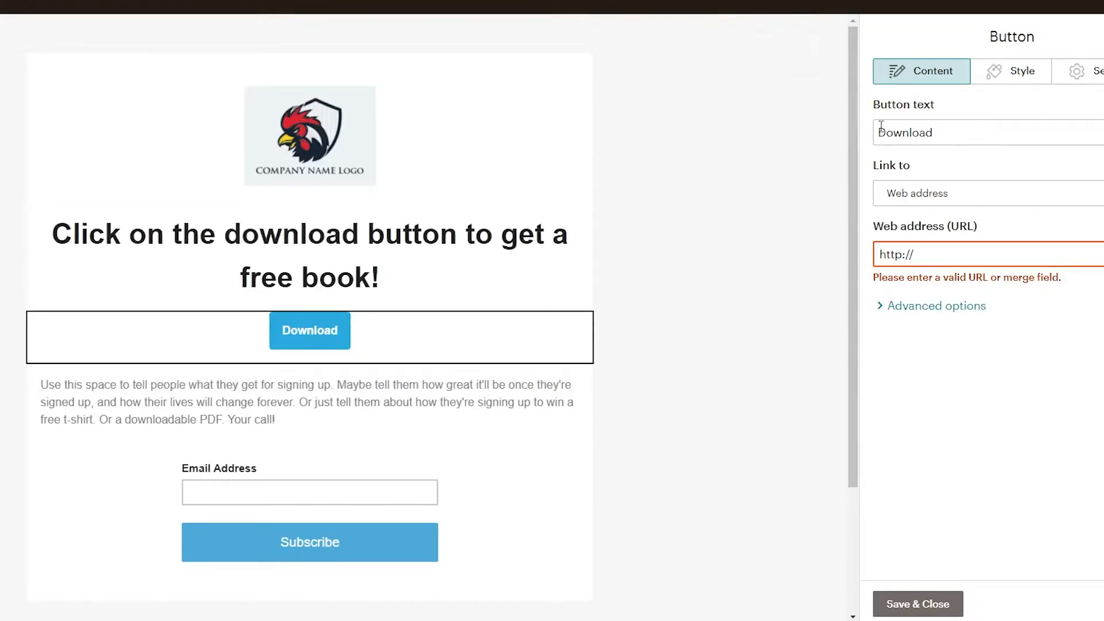
left_click(715, 422)
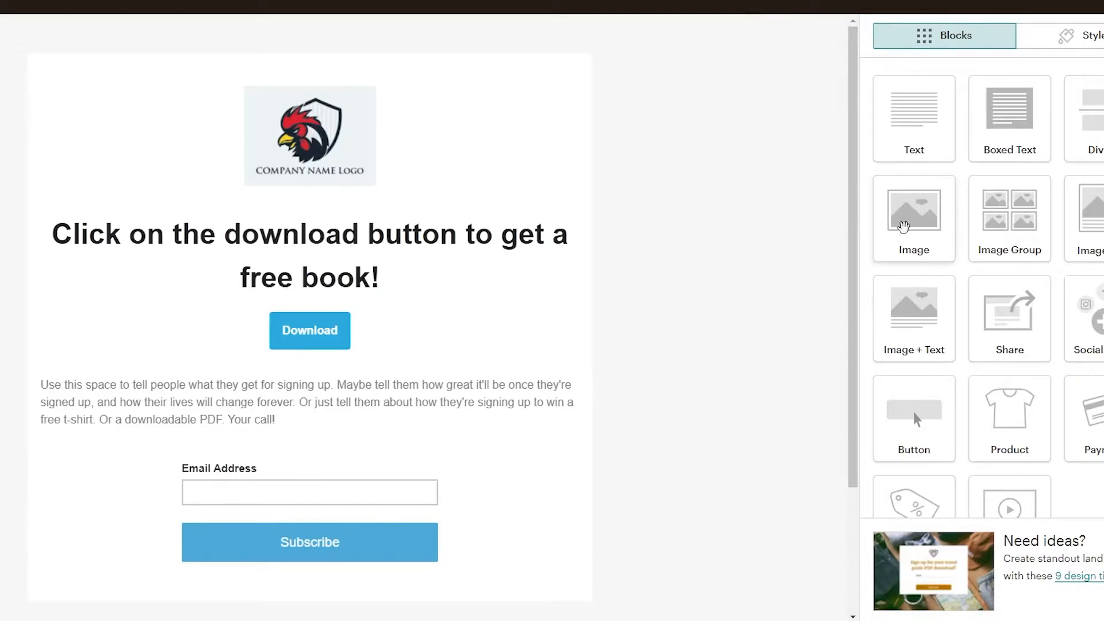
left_click_drag(911, 227, 315, 294)
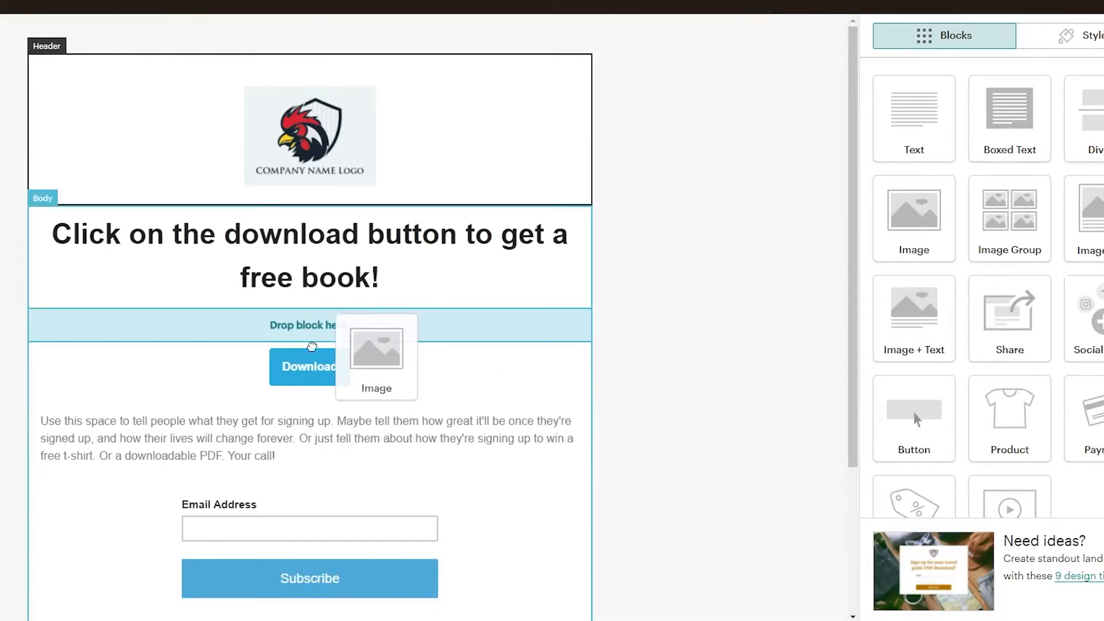
left_click_drag(310, 356, 311, 358)
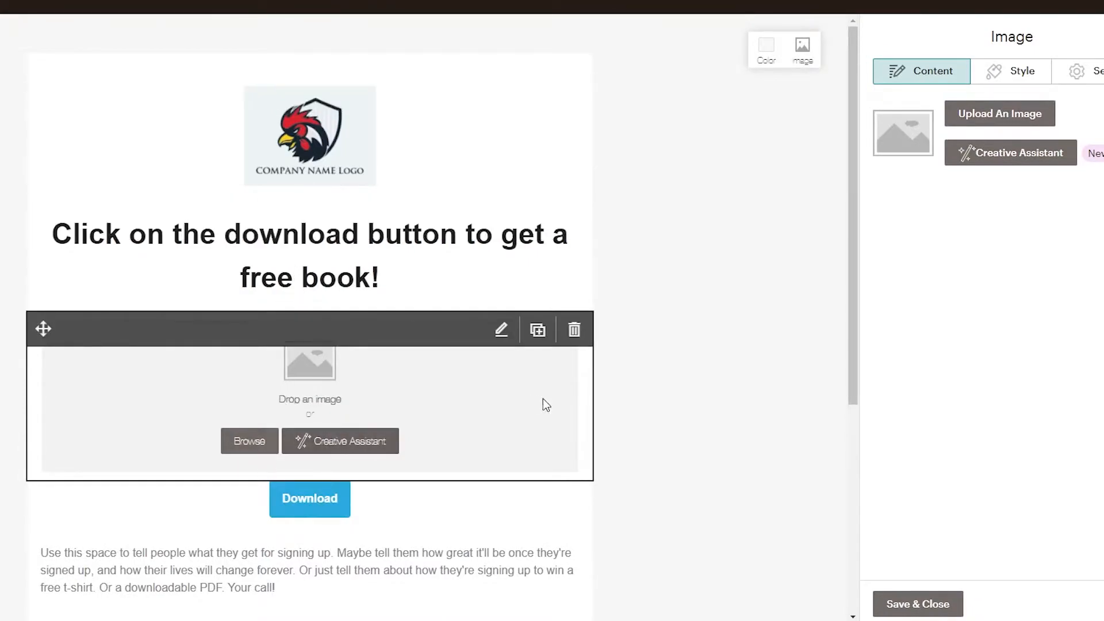
Fill the new image block with the uploaded Killing Hemingway book cover image and reduce its display size.
left_click(1012, 123)
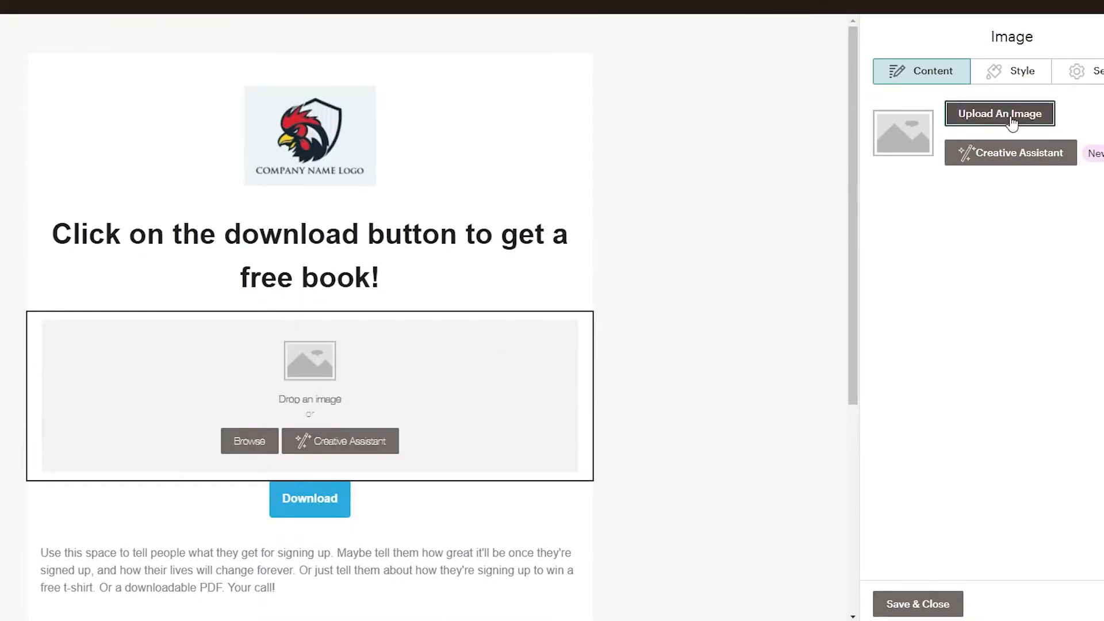
left_click(67, 157)
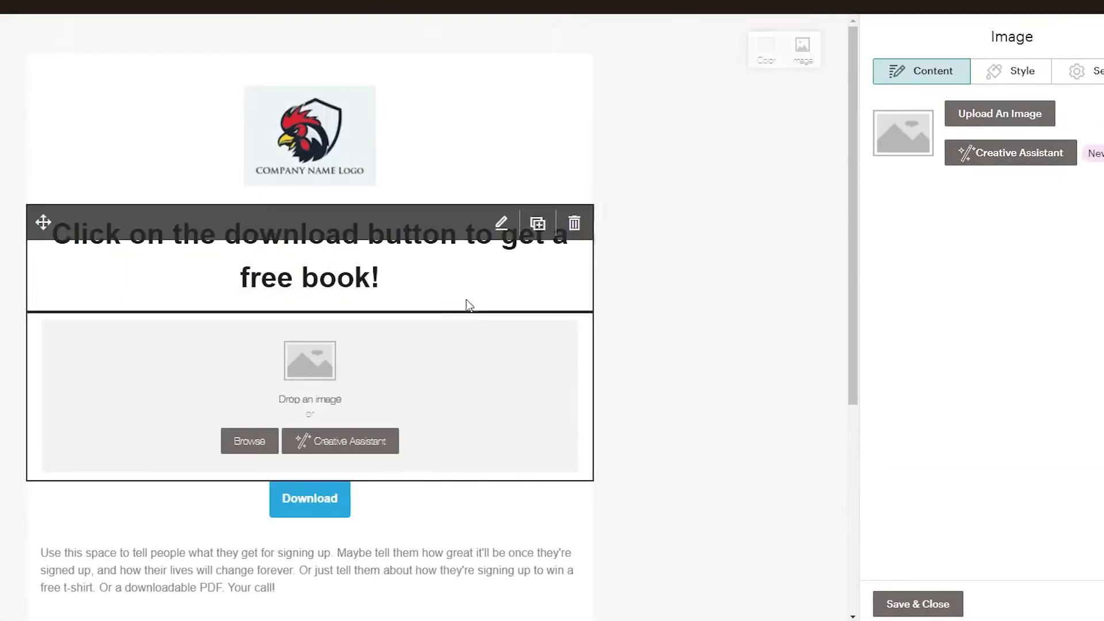
scroll(708, 309, "down", 4)
scroll(707, 309, "up", 3)
left_click_drag(1101, 290, 976, 305)
Adjust the Download button's style so that its corners are only slightly rounded.
left_click(500, 381)
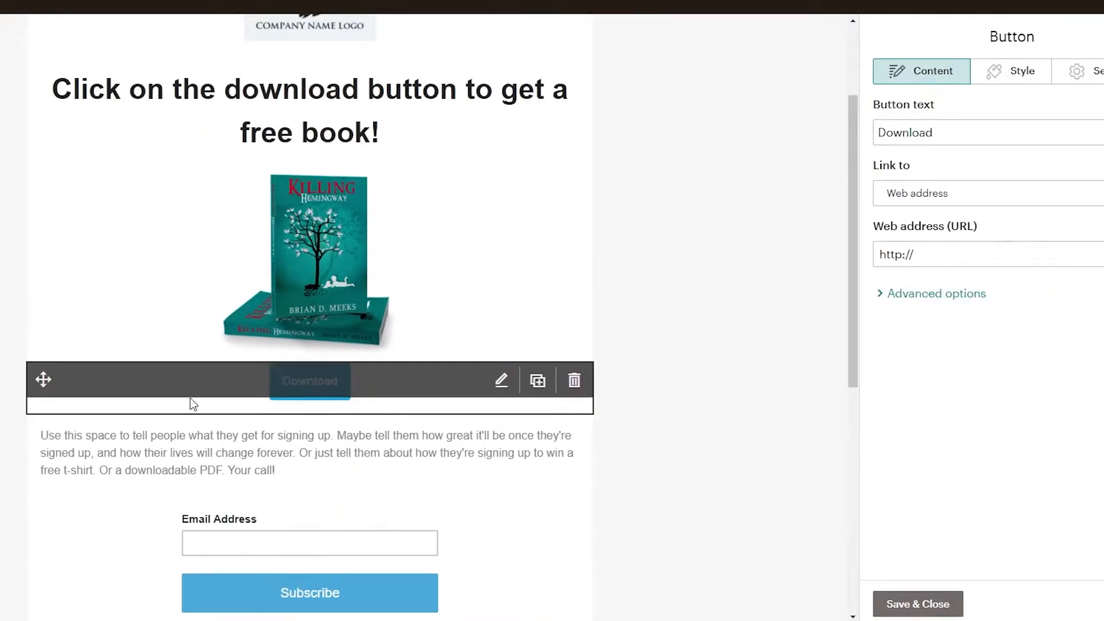
left_click(1011, 70)
left_click_drag(952, 389, 896, 406)
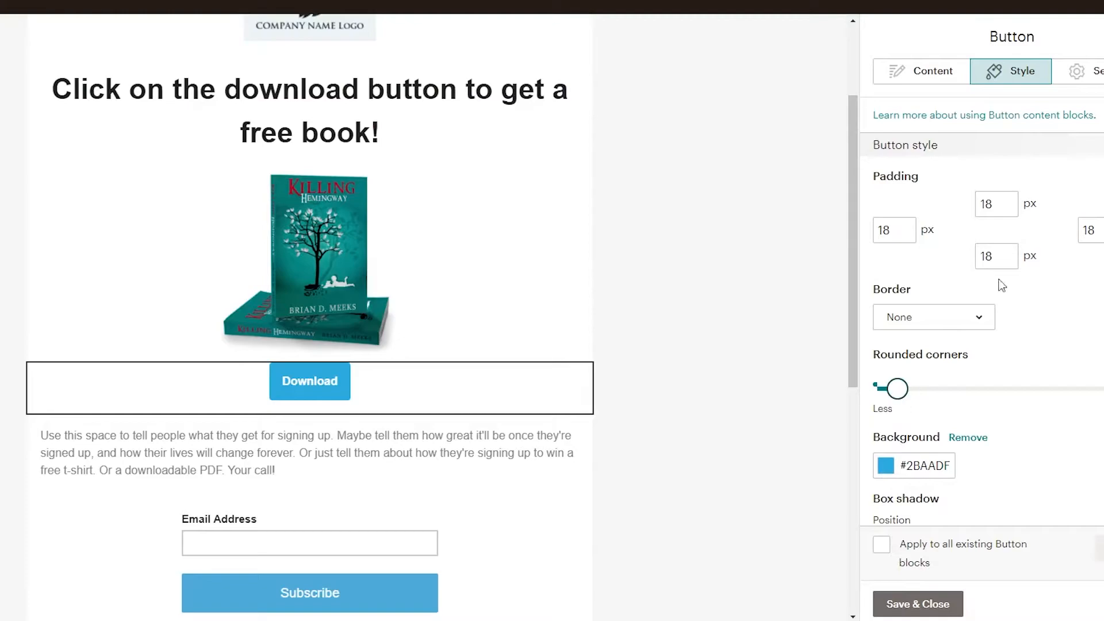
scroll(939, 384, "down", 3)
scroll(944, 434, "up", 1)
scroll(949, 439, "down", 2)
scroll(1012, 325, "up", 4)
scroll(731, 279, "down", 3)
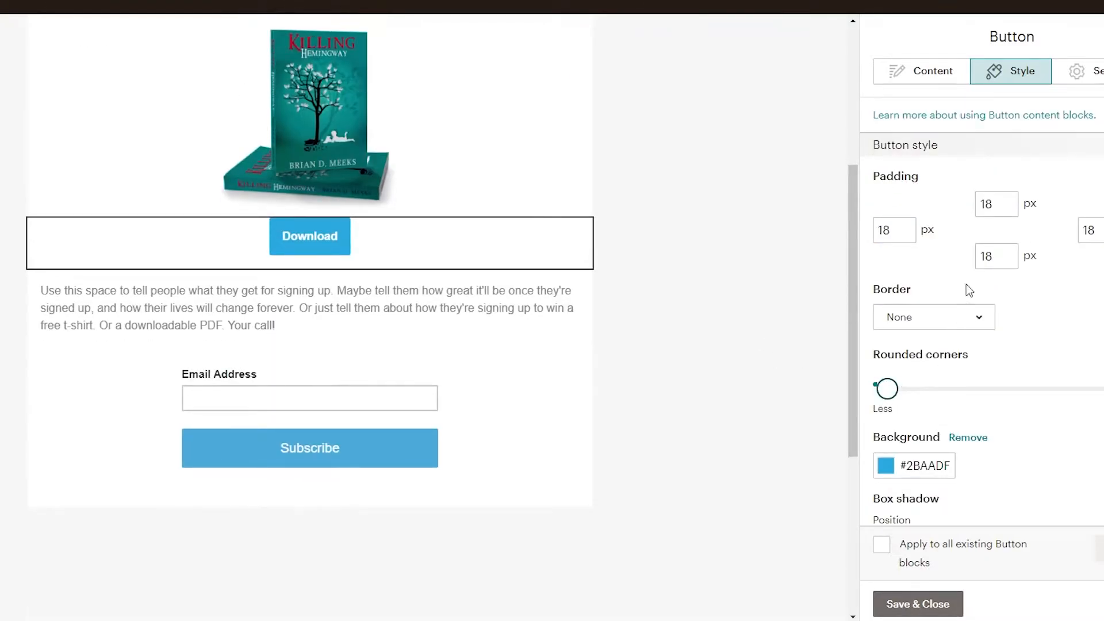
scroll(983, 426, "down", 2)
left_click_drag(888, 244, 893, 248)
scroll(752, 345, "up", 4)
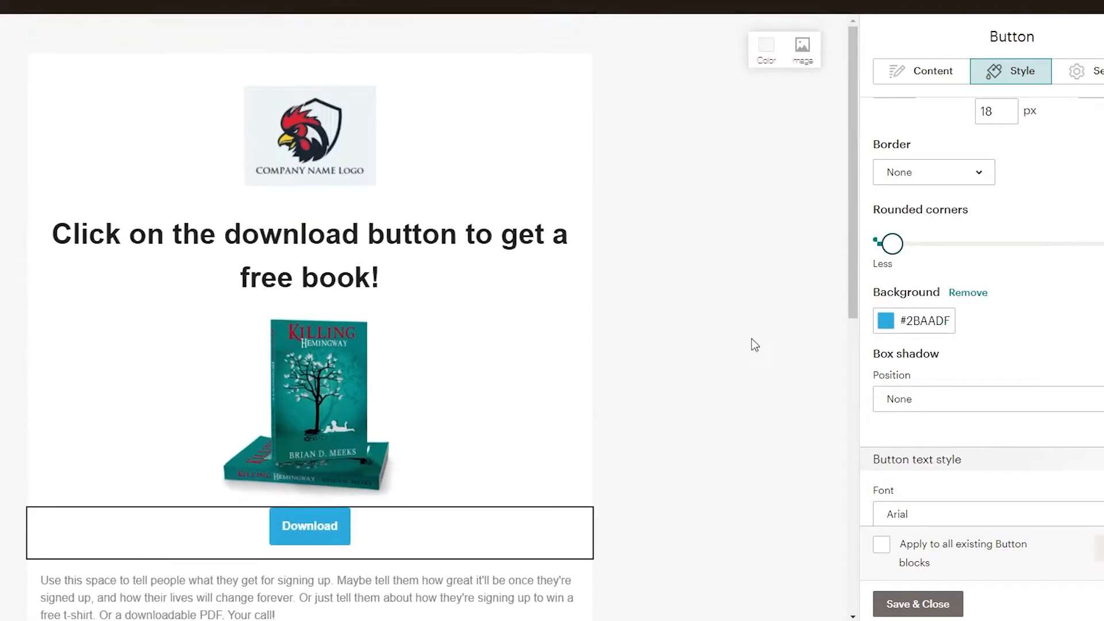
Review the page layout and open the description paragraph below the Download button to examine its placeholder text.
scroll(715, 328, "down", 5)
scroll(498, 286, "up", 5)
scroll(419, 406, "down", 3)
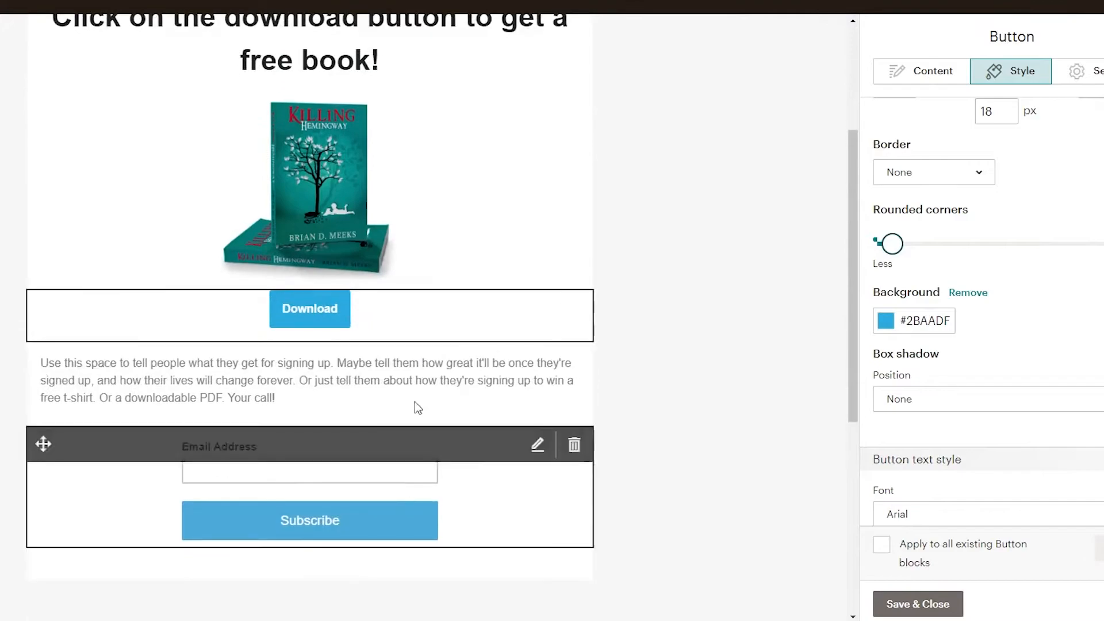
scroll(599, 370, "up", 3)
scroll(556, 438, "down", 1)
scroll(555, 437, "down", 5)
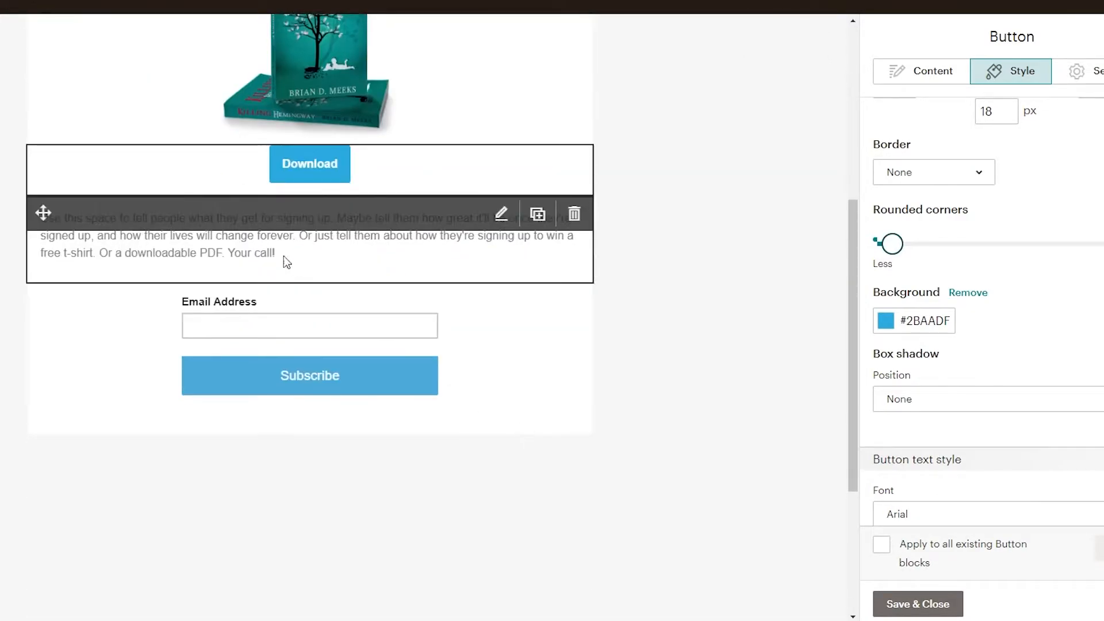
left_click(232, 237)
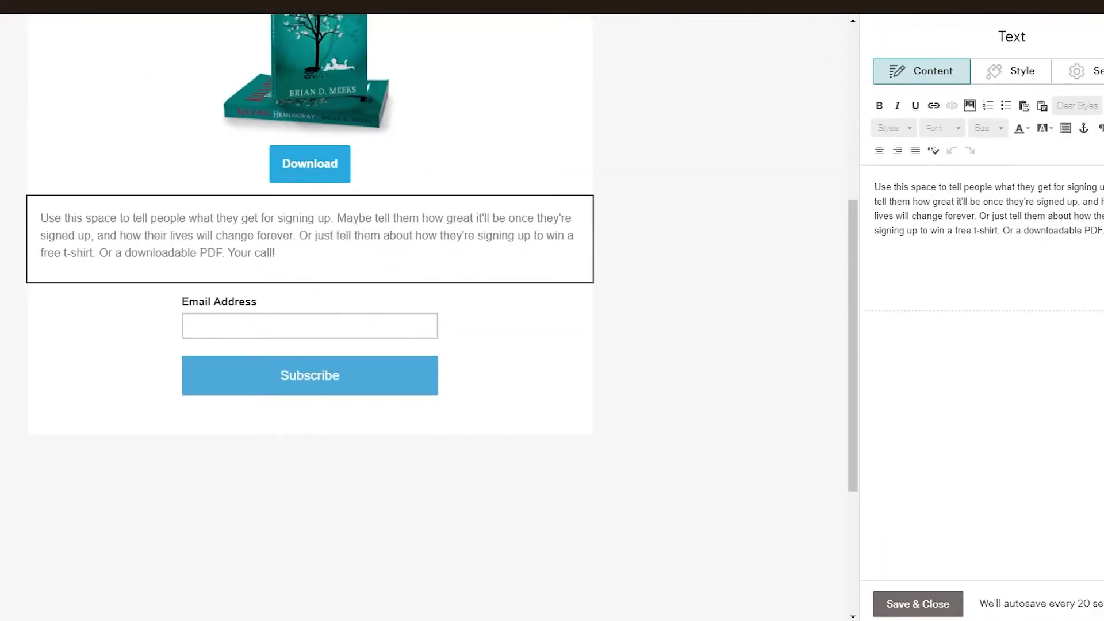
left_click_drag(1102, 231, 803, 162)
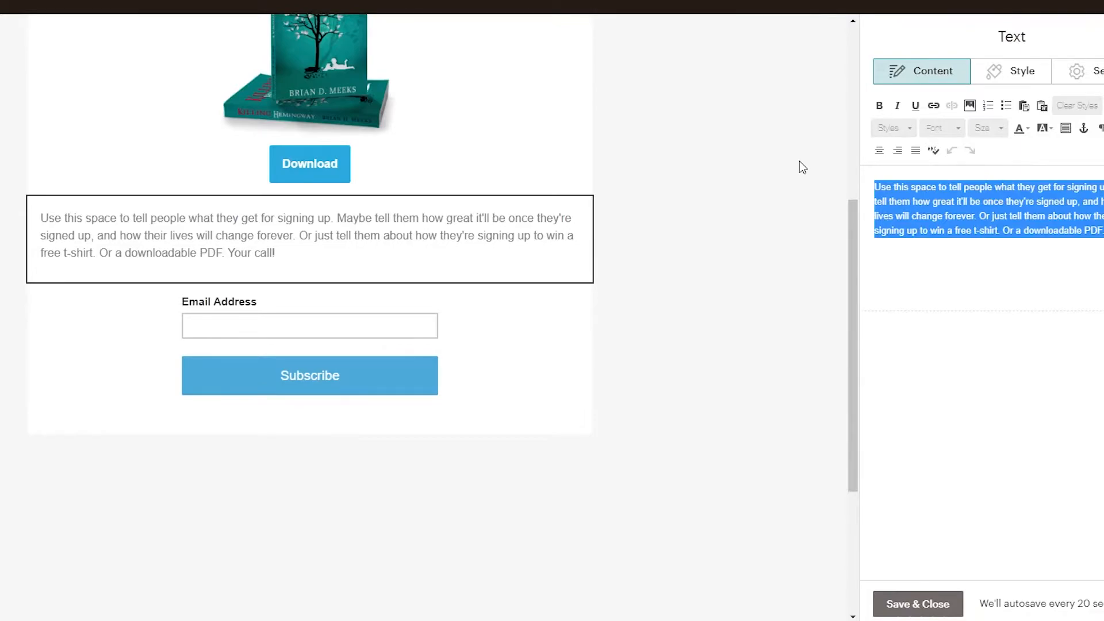
scroll(800, 165, "up", 4)
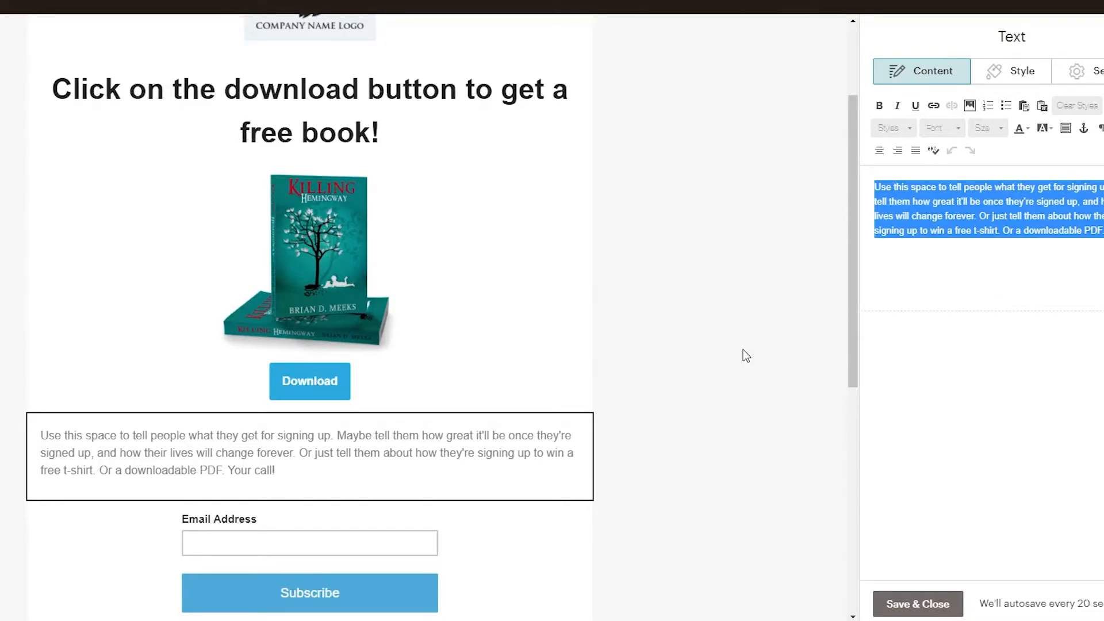
scroll(747, 356, "down", 3)
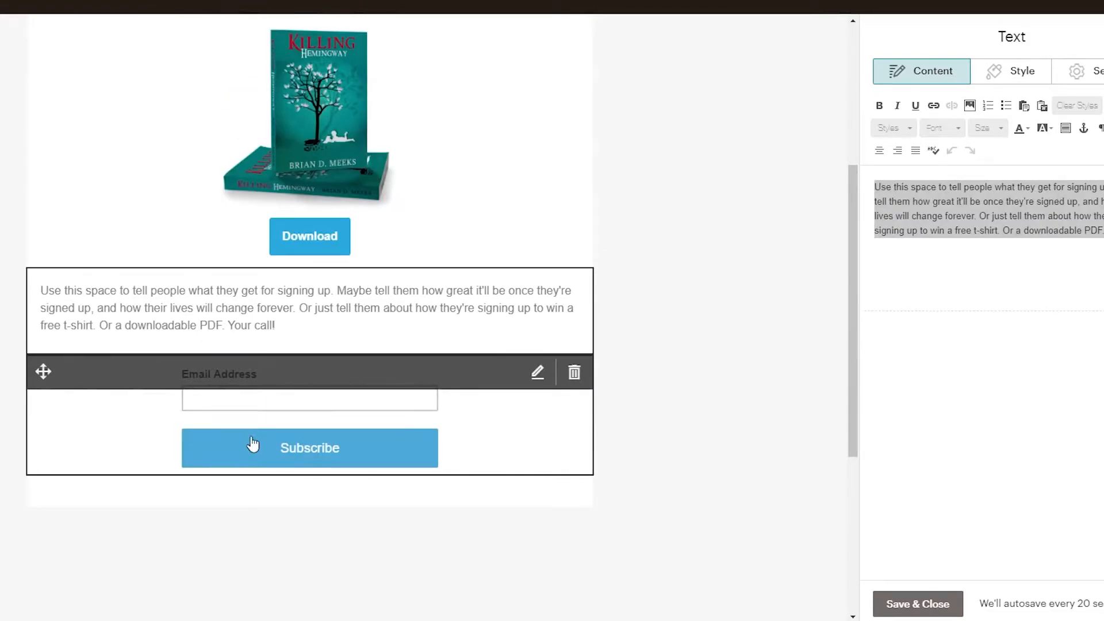
Change the signup form's button text to "Sign up" and save and close the form block.
left_click(273, 449)
triple_click(960, 257)
type("Sign up")
left_click(678, 537)
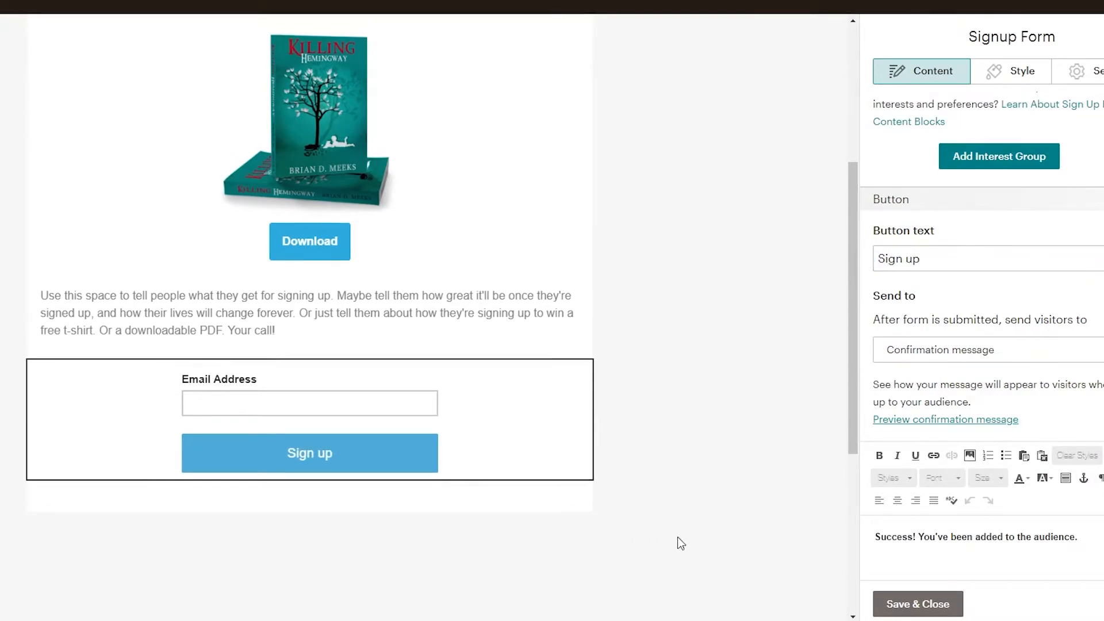
scroll(631, 446, "up", 5)
scroll(644, 431, "down", 3)
scroll(643, 431, "up", 3)
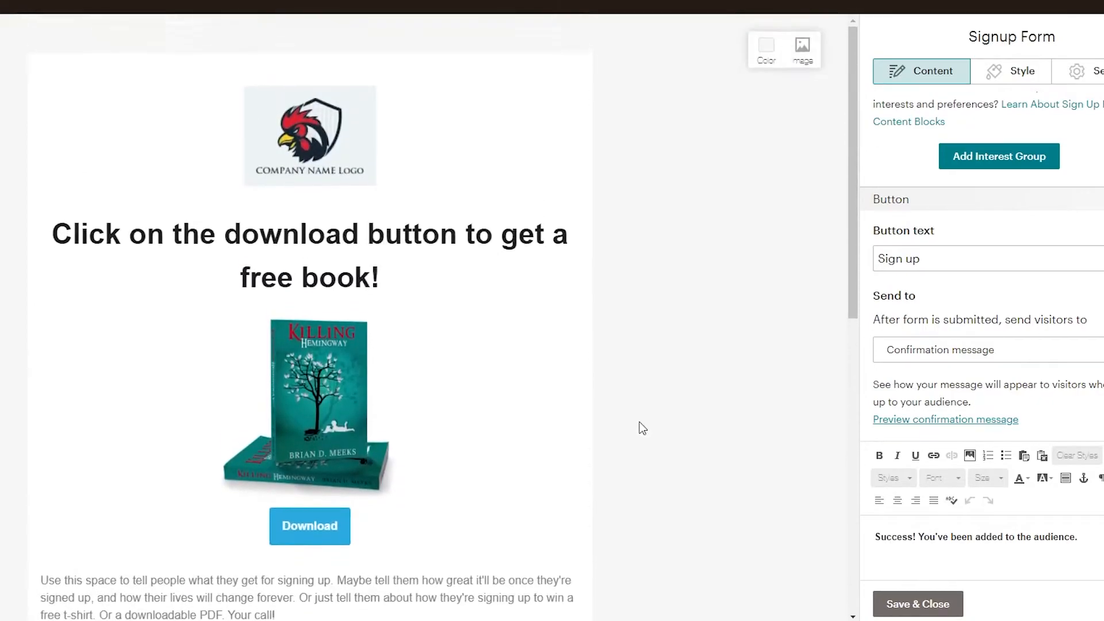
scroll(638, 423, "down", 4)
scroll(636, 421, "up", 4)
scroll(696, 461, "down", 3)
left_click(891, 601)
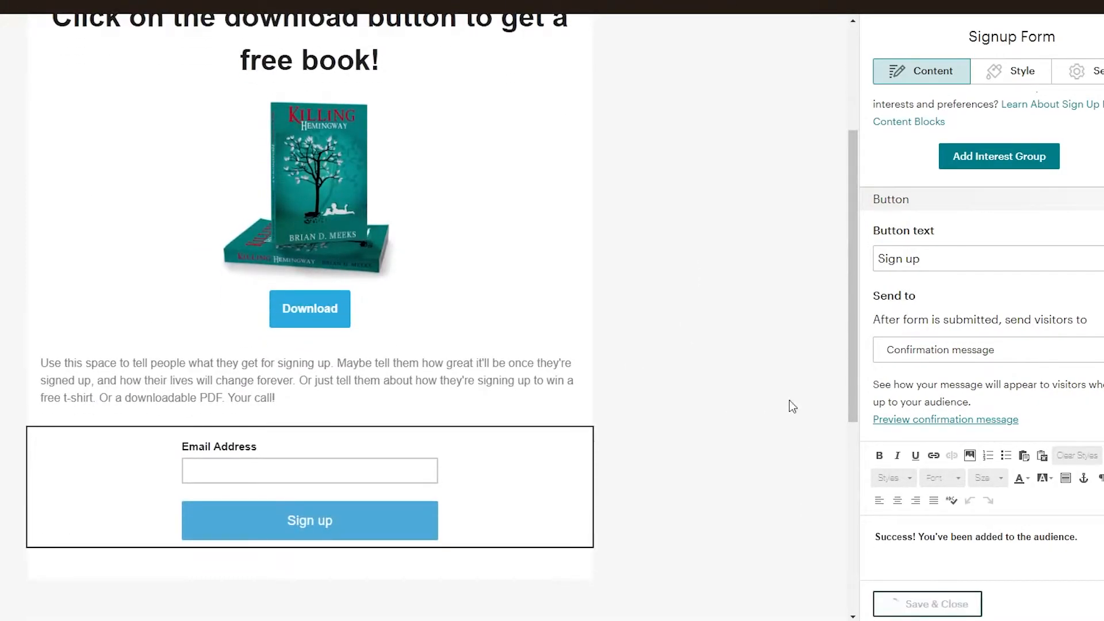
Preview the whole landing page in both desktop and mobile views and close the preview.
left_click(1060, 44)
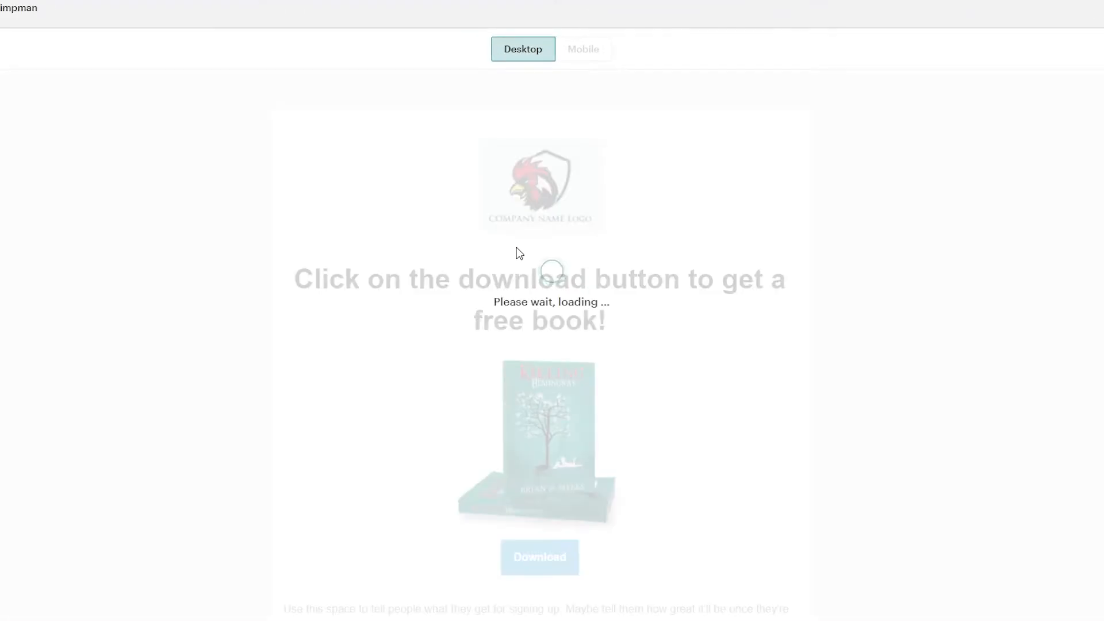
scroll(569, 298, "down", 5)
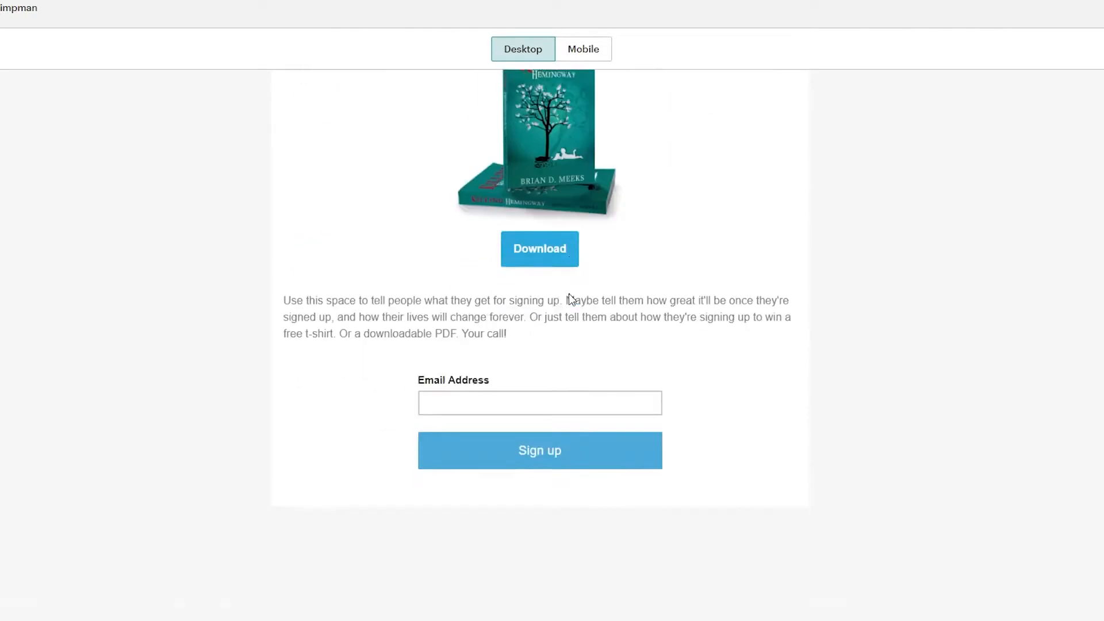
scroll(570, 295, "up", 5)
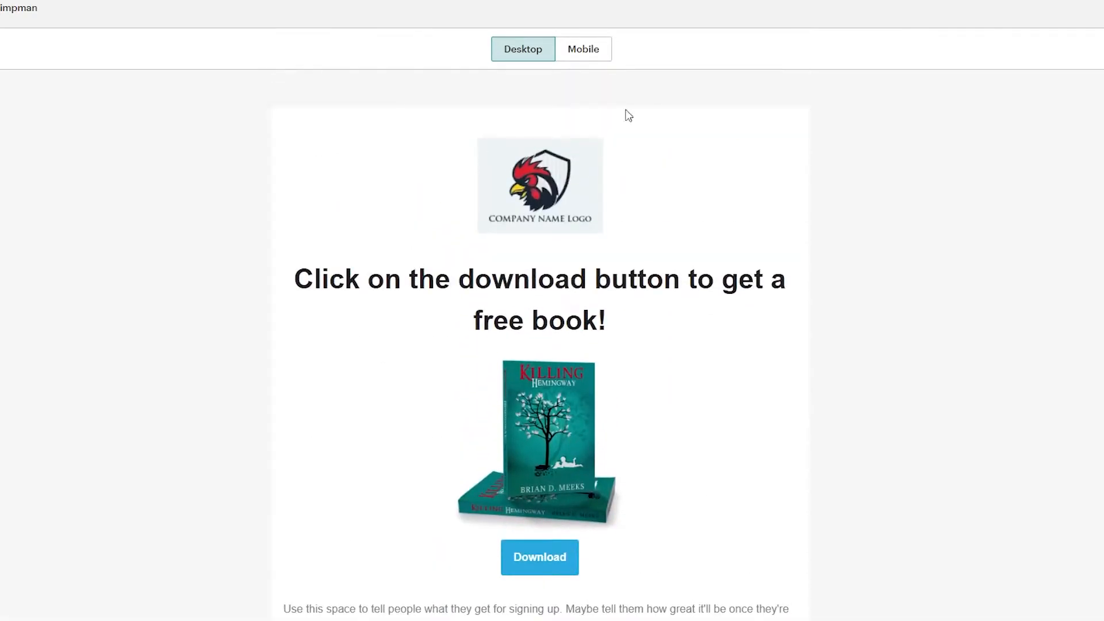
left_click(598, 49)
mouse_move(654, 172)
left_mouse_down()
mouse_move(642, 367)
mouse_move(654, 333)
mouse_move(651, 172)
left_mouse_up()
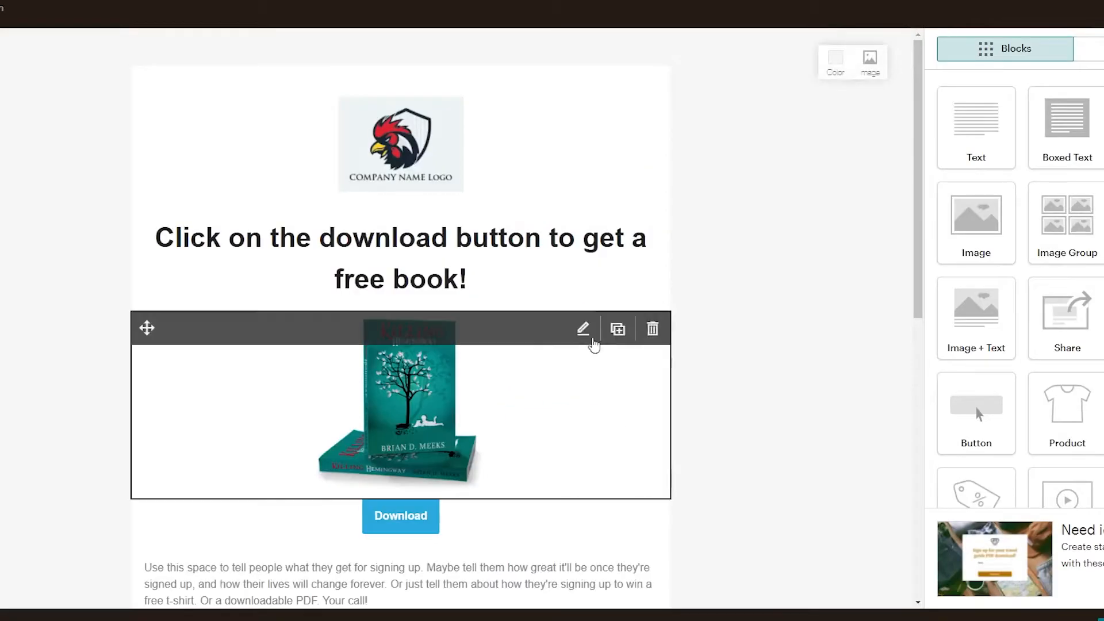
scroll(710, 354, "down", 8)
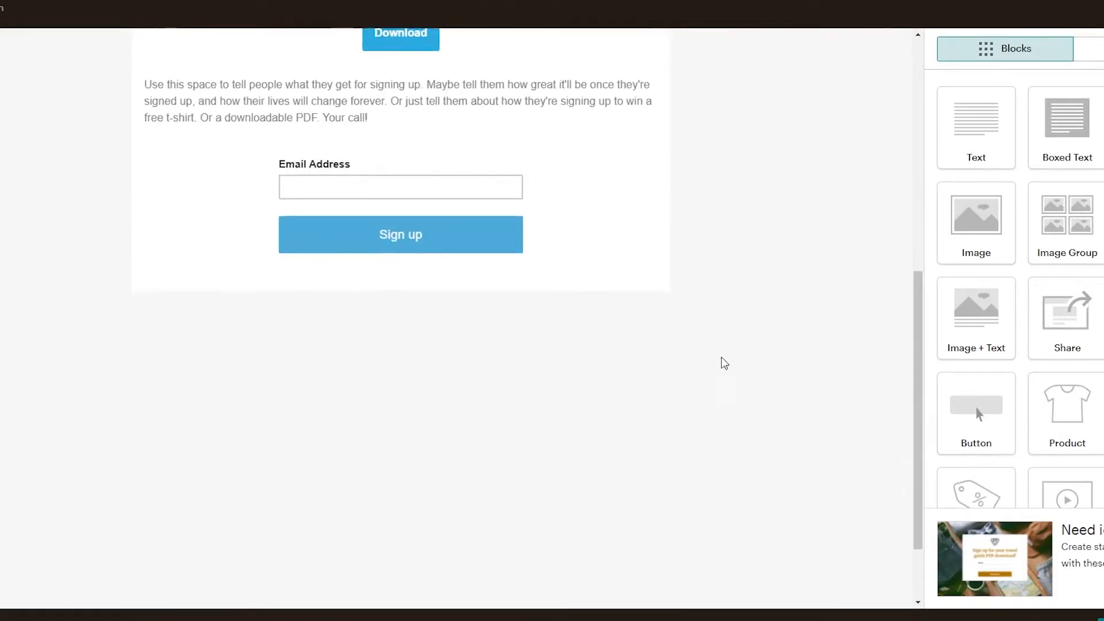
scroll(731, 359, "down", 2)
scroll(740, 516, "up", 10)
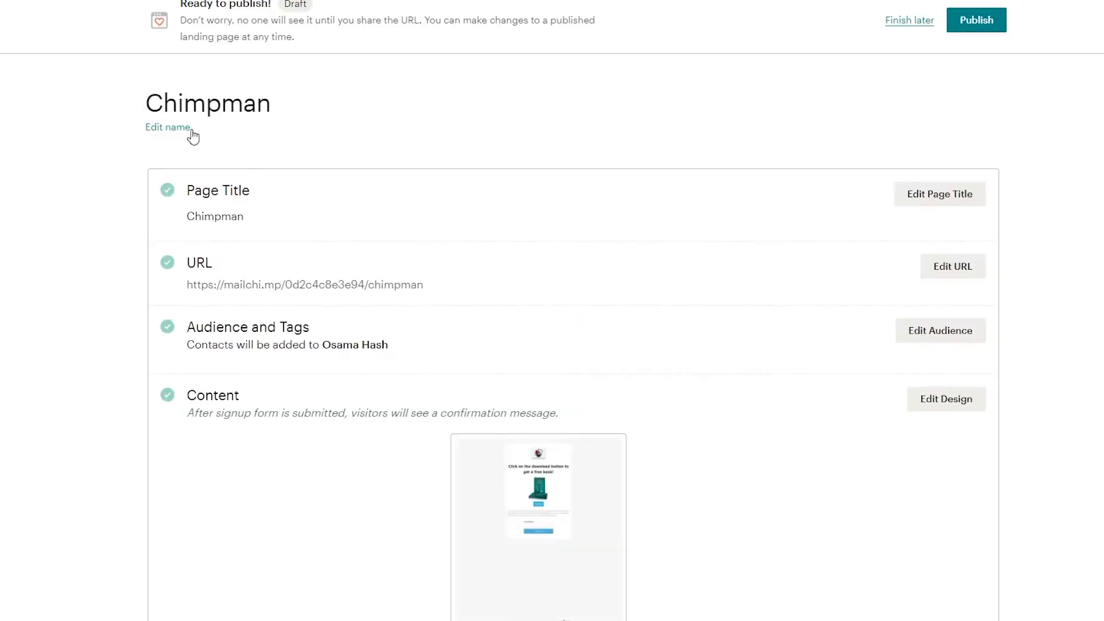
Rename the landing page to "Free book" on the publishing checklist.
left_click(179, 127)
left_click(210, 99)
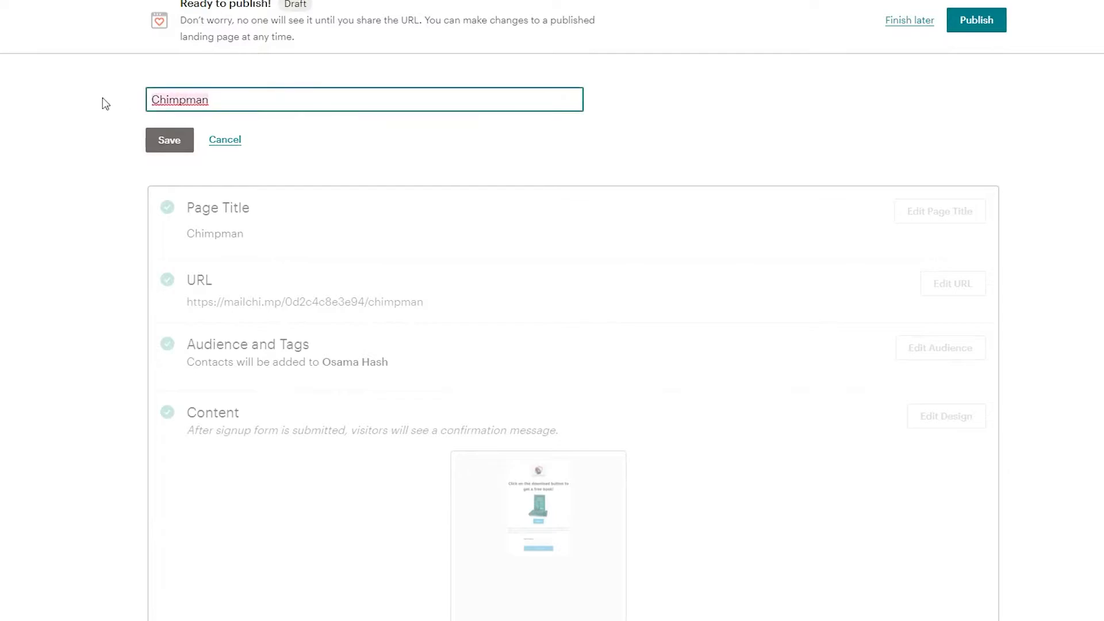
type("Free v")
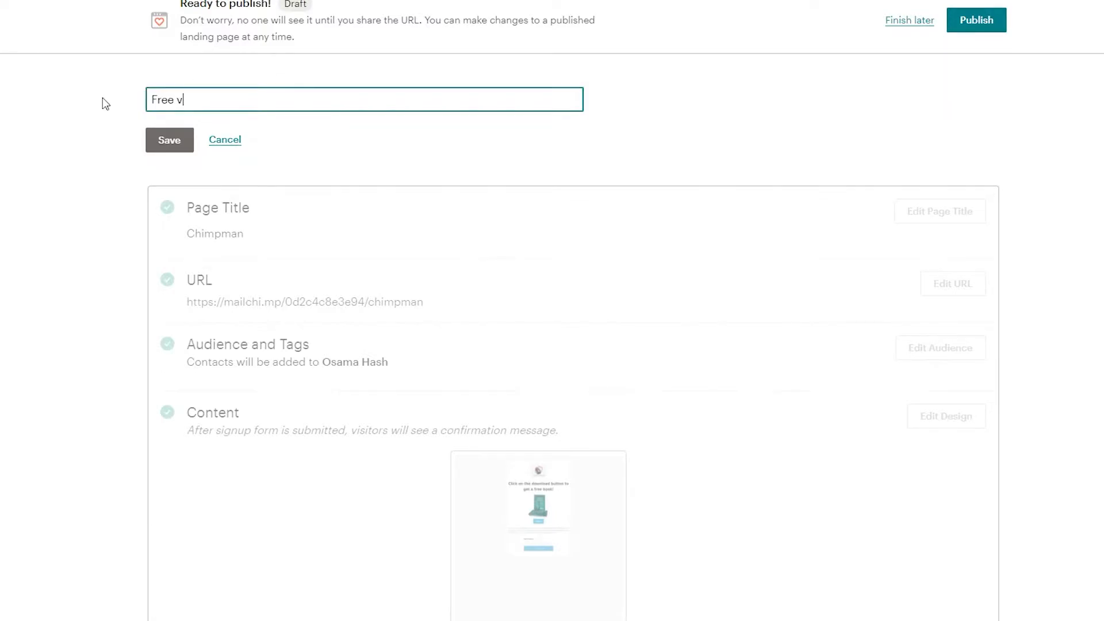
key("BackSpace")
type("book")
key("Return")
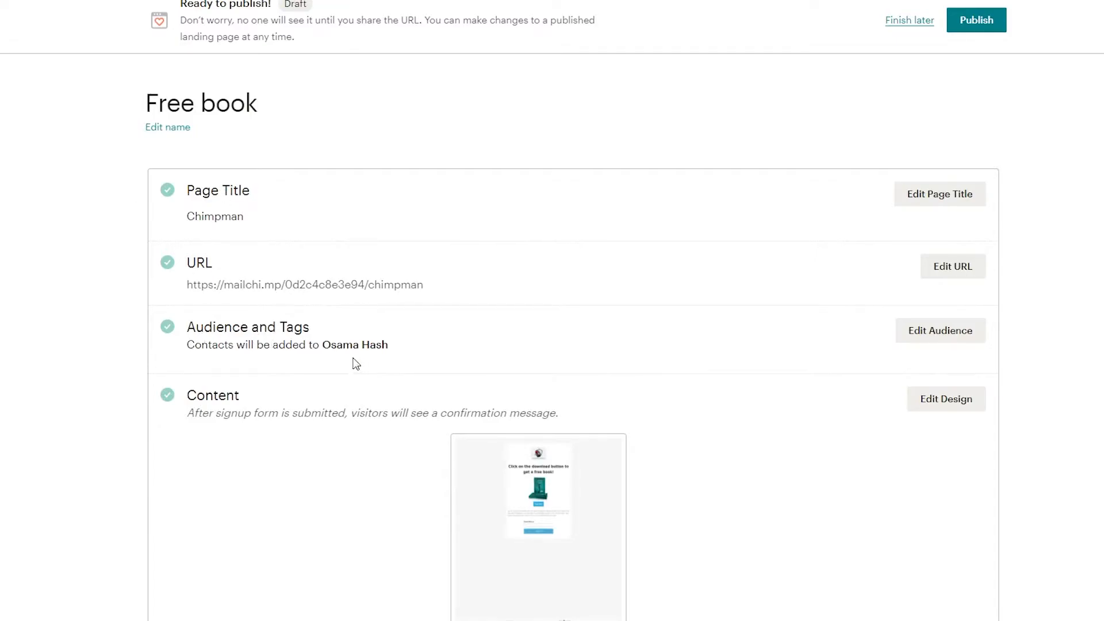
Open the Audience and Tags settings on the publishing checklist and check which audiences are available.
scroll(453, 447, "down", 3)
scroll(570, 399, "up", 2)
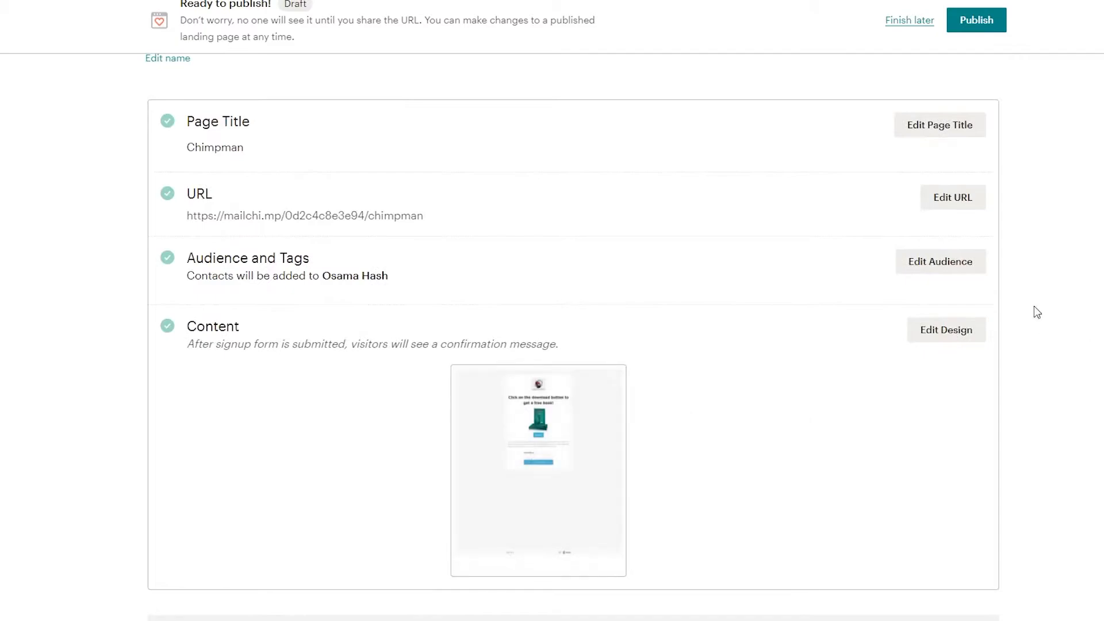
left_click(948, 270)
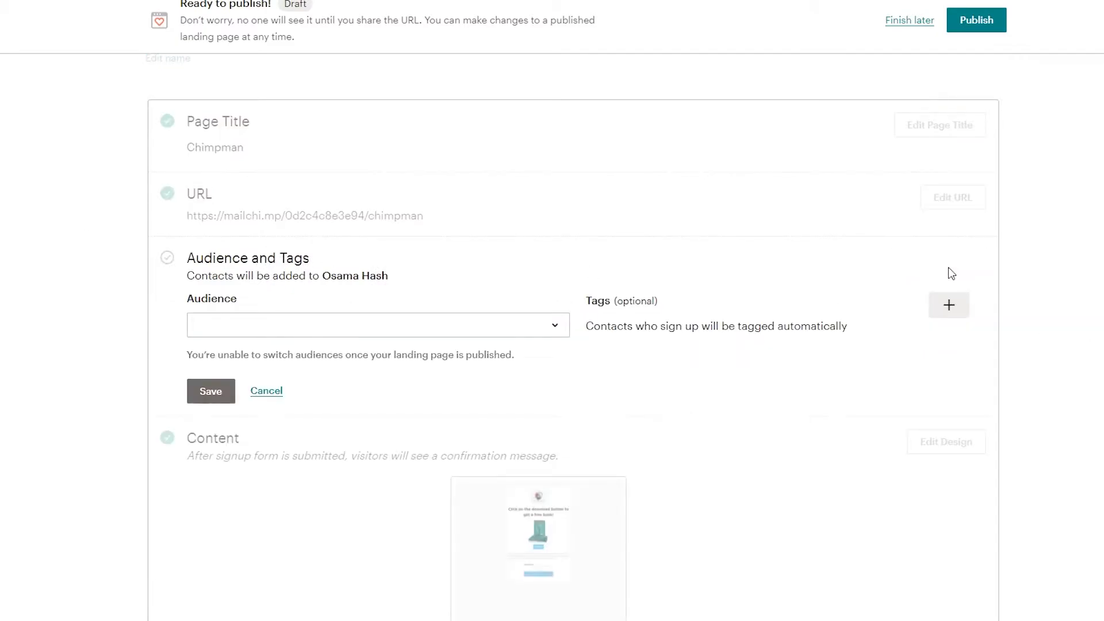
left_click(521, 327)
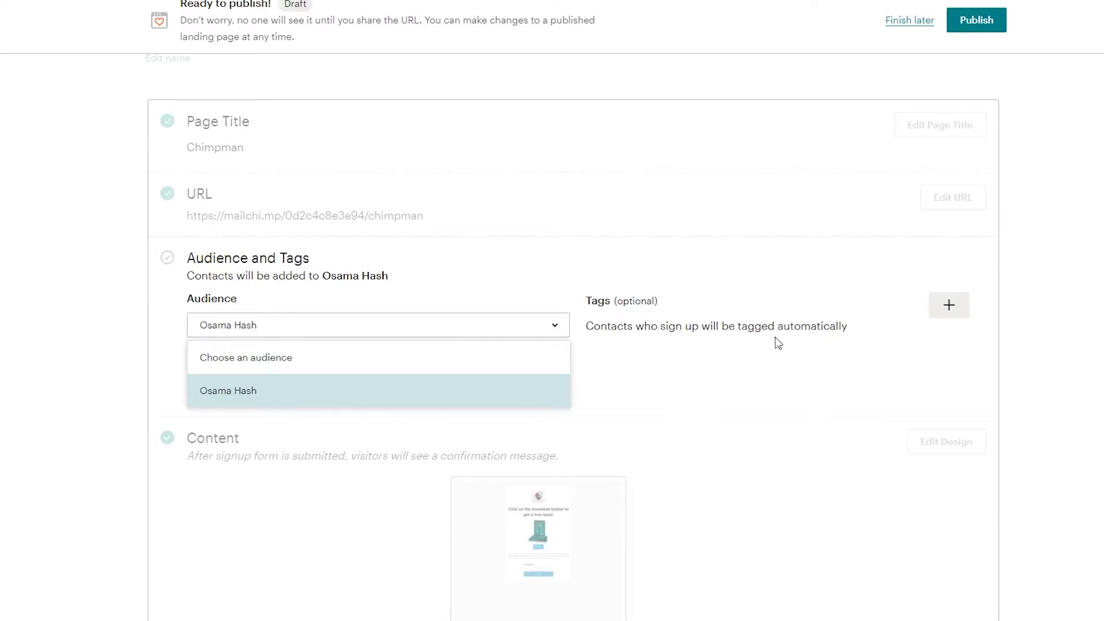
left_click(723, 381)
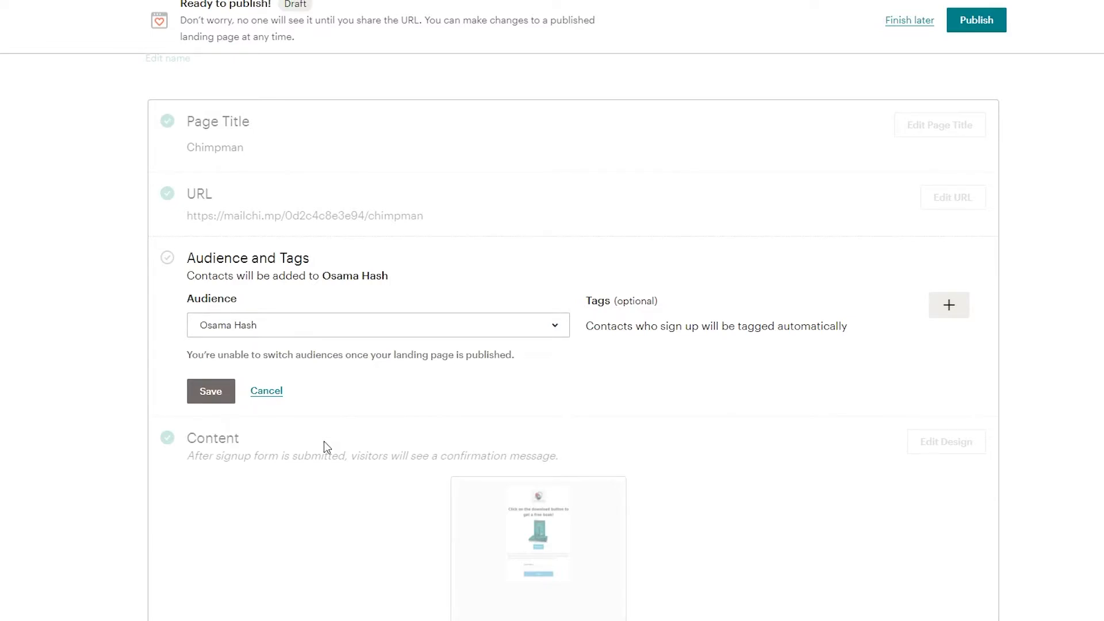
Create the tag "Free ebook" for contacts who sign up and save the audience settings.
left_click(953, 313)
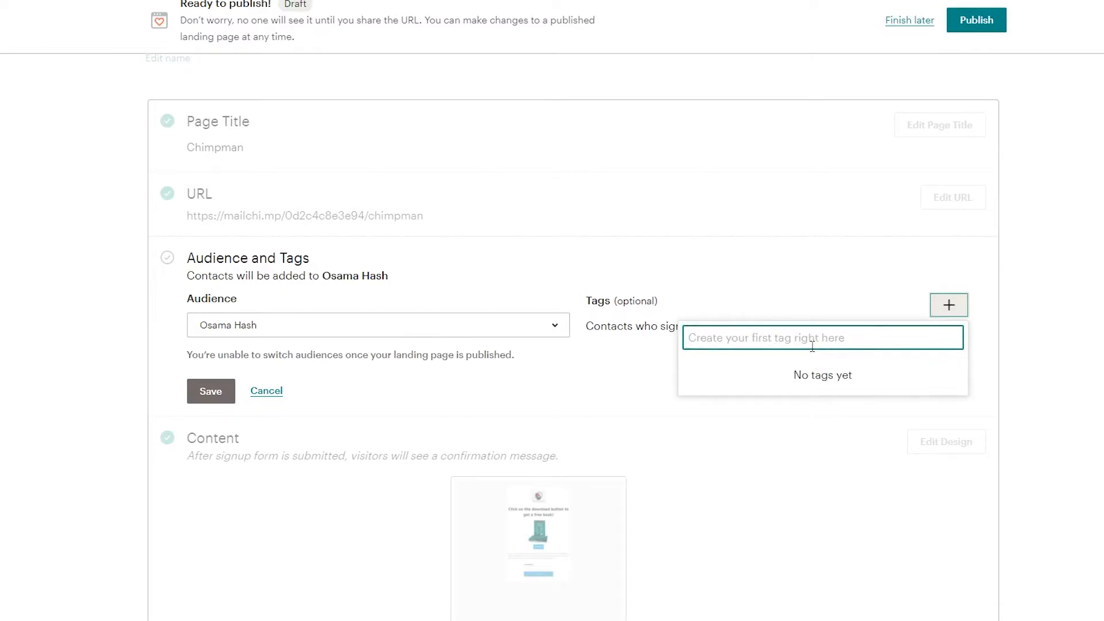
type("Free ebook")
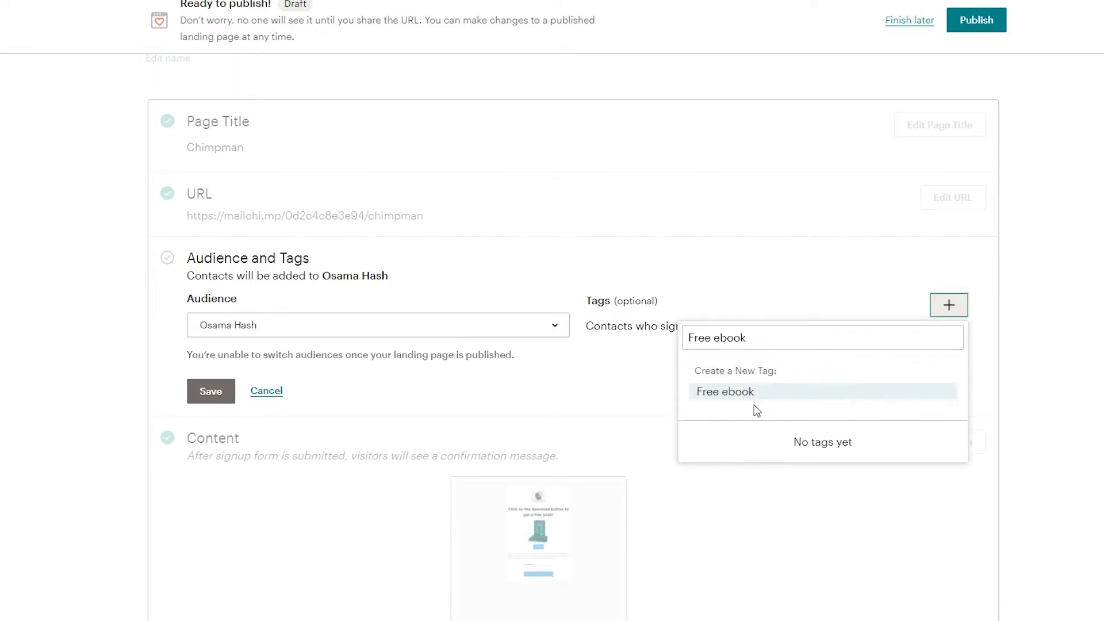
left_click(742, 391)
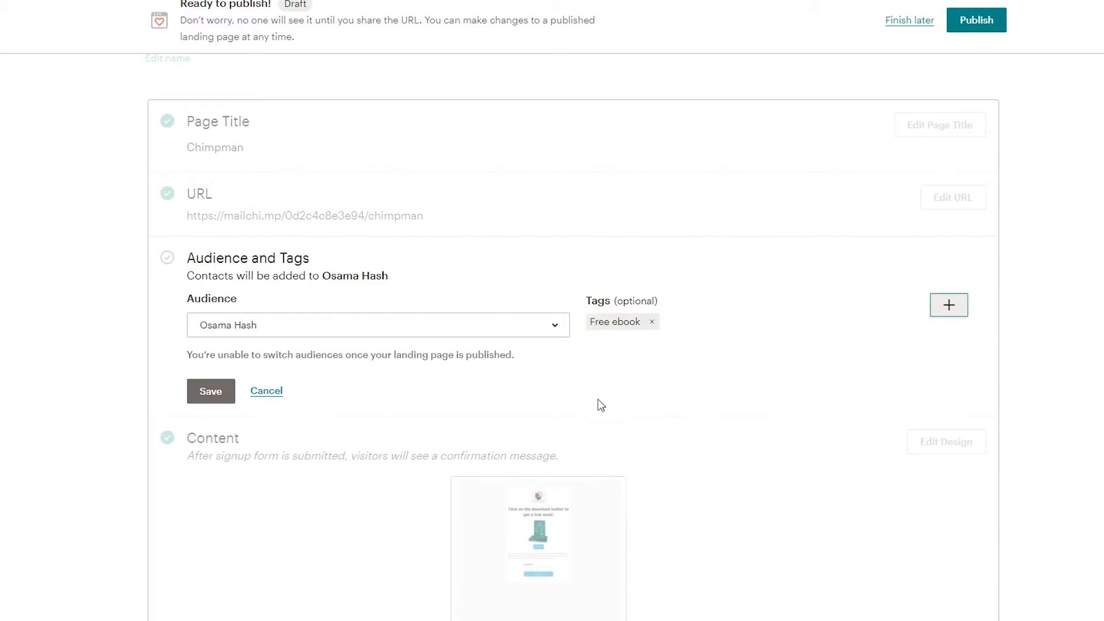
scroll(601, 405, "up", 2)
scroll(437, 368, "down", 3)
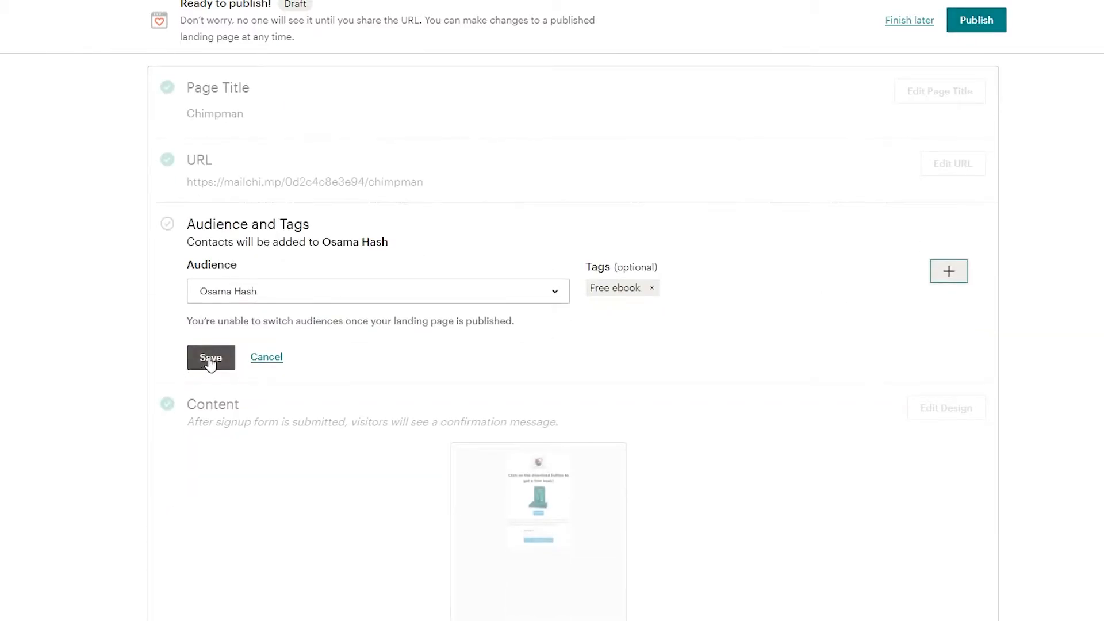
left_click(210, 360)
Review the landing page's publishing checklist, including its content thumbnail and the Settings & Tracking section.
scroll(90, 357, "up", 2)
scroll(86, 356, "down", 2)
scroll(86, 348, "down", 3)
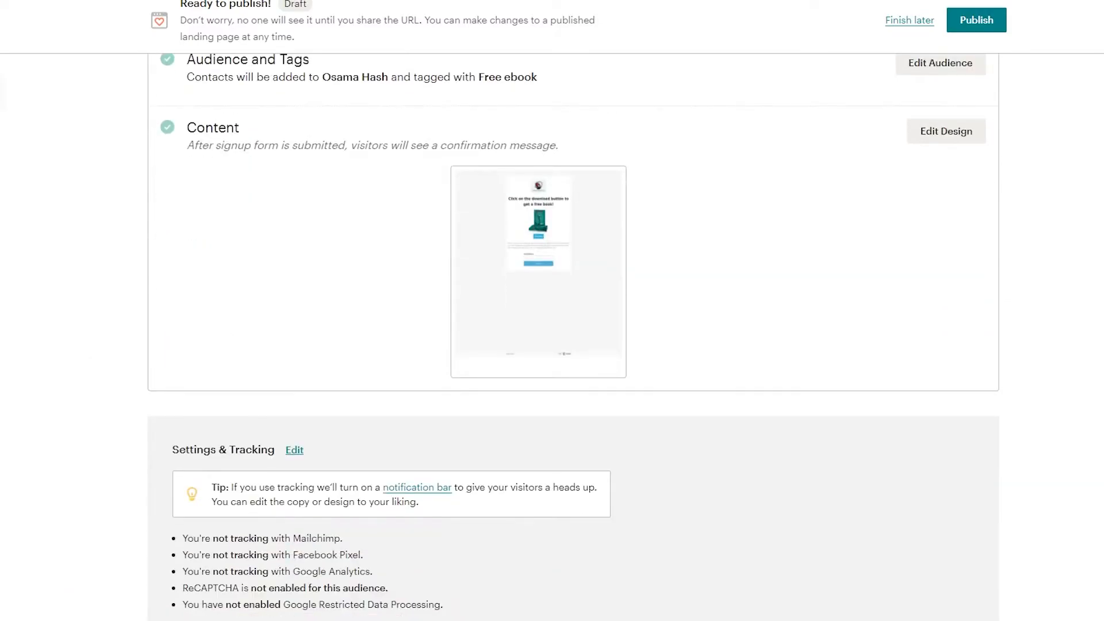
scroll(109, 464, "up", 5)
scroll(600, 444, "down", 1)
mouse_move(600, 445)
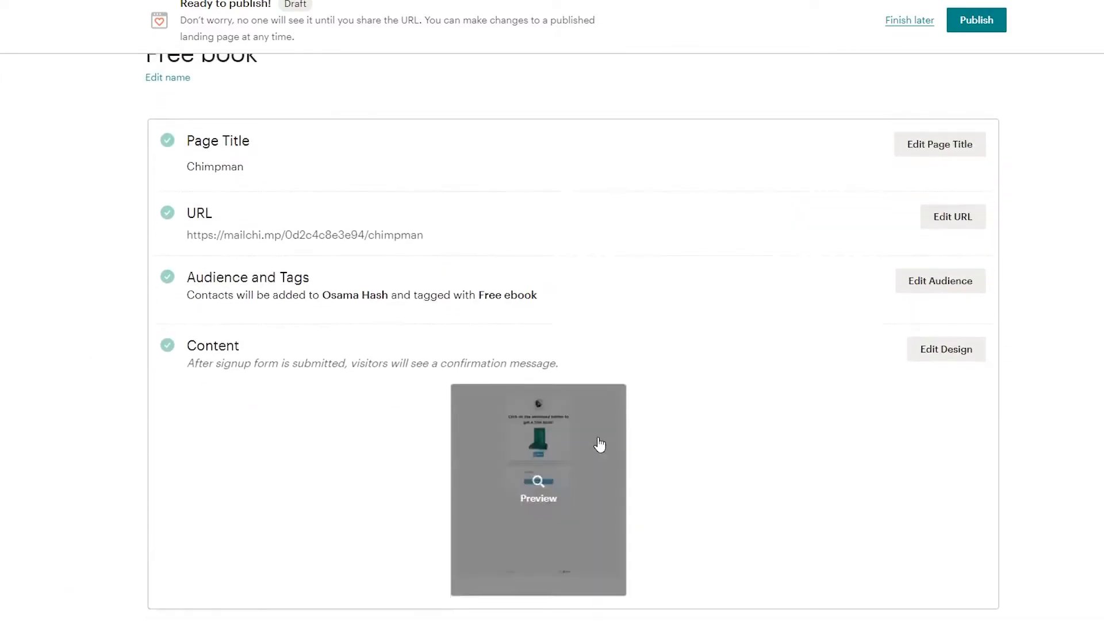
scroll(594, 426, "down", 3)
scroll(589, 416, "up", 5)
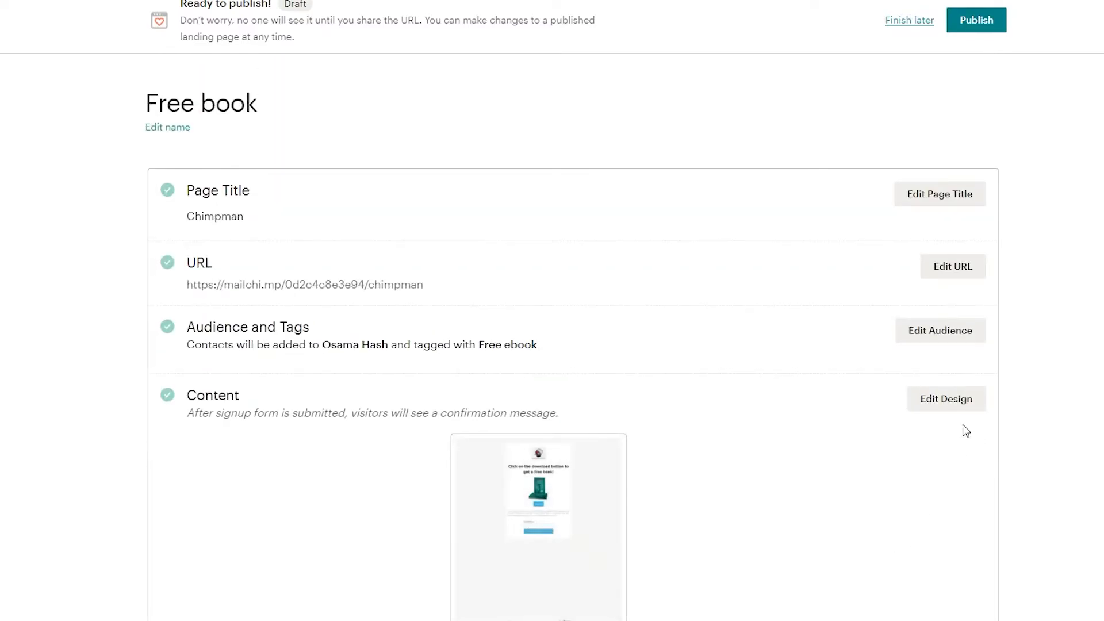
scroll(594, 436, "down", 2)
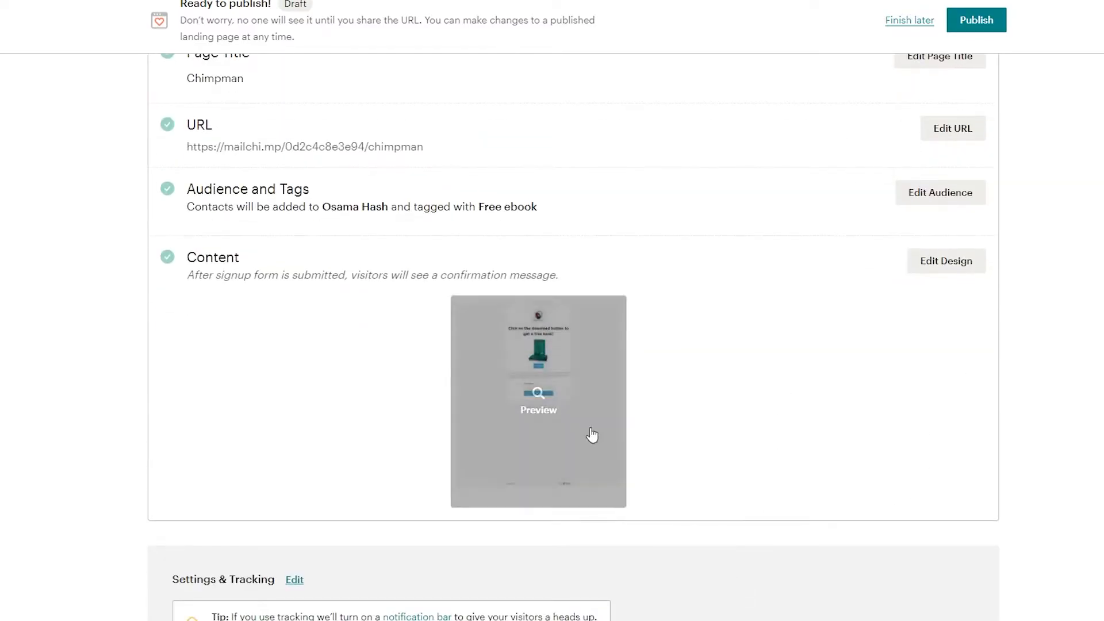
scroll(594, 437, "up", 2)
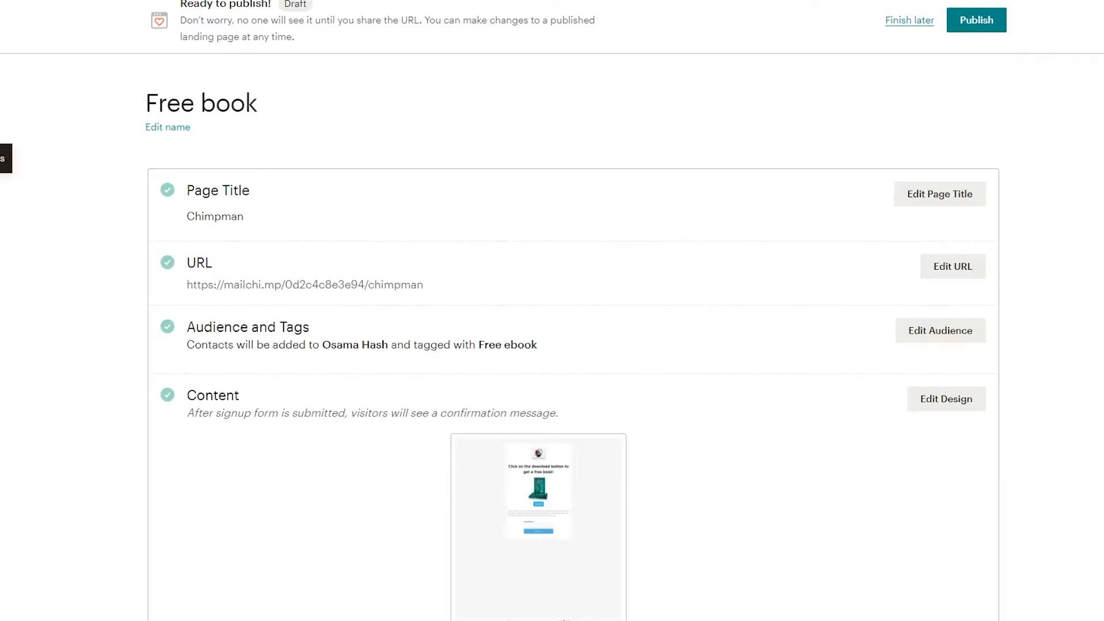
Go to the Automations section's Customer Journeys and start creating a Classic Automations email.
left_click(3, 158)
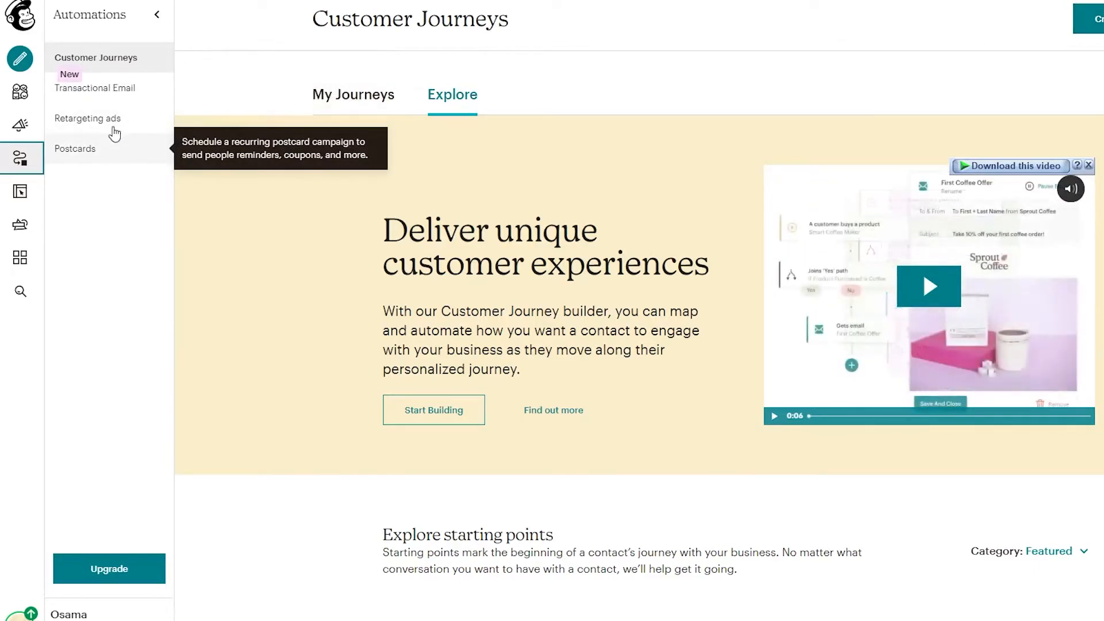
left_click(123, 97)
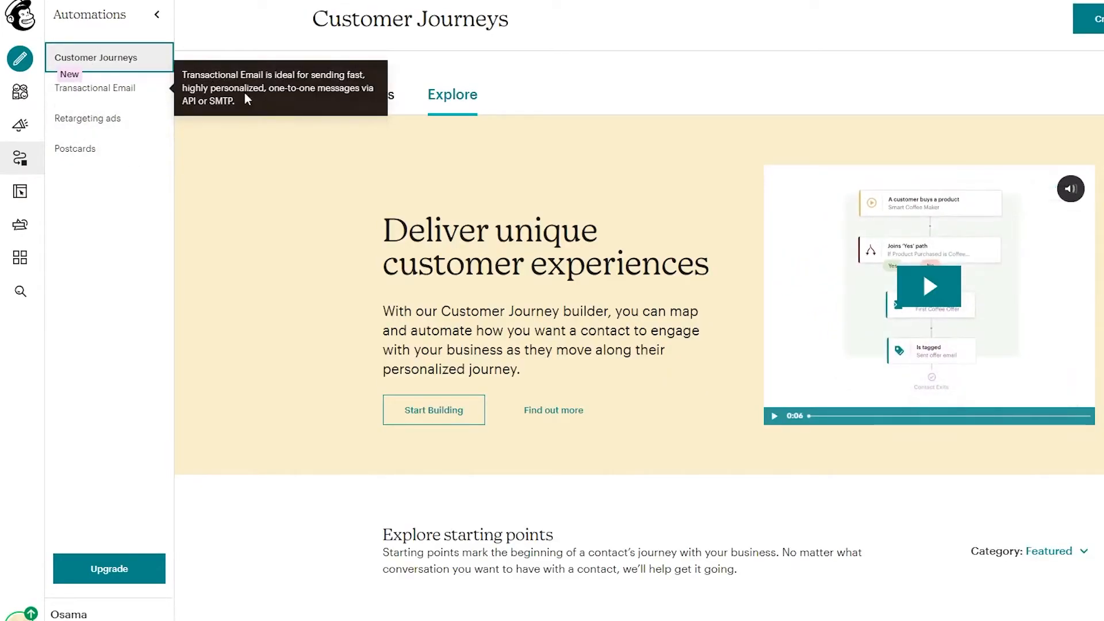
left_click(1095, 23)
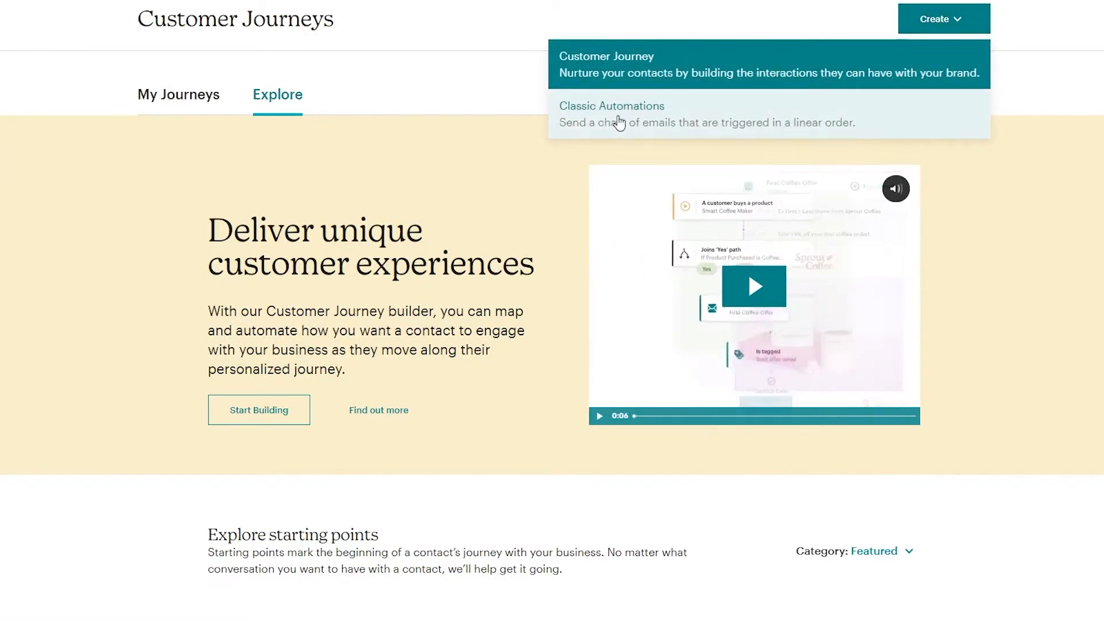
left_click(602, 127)
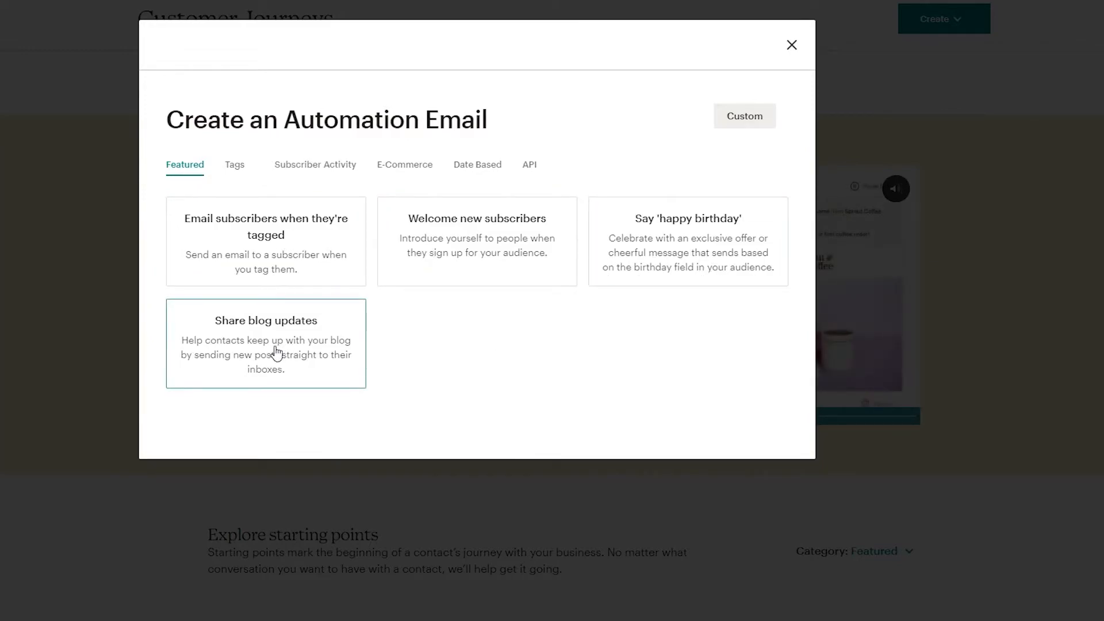
Choose the "Email subscribers when they're tagged" automation and begin it with the default campaign name and audience.
left_click(250, 218)
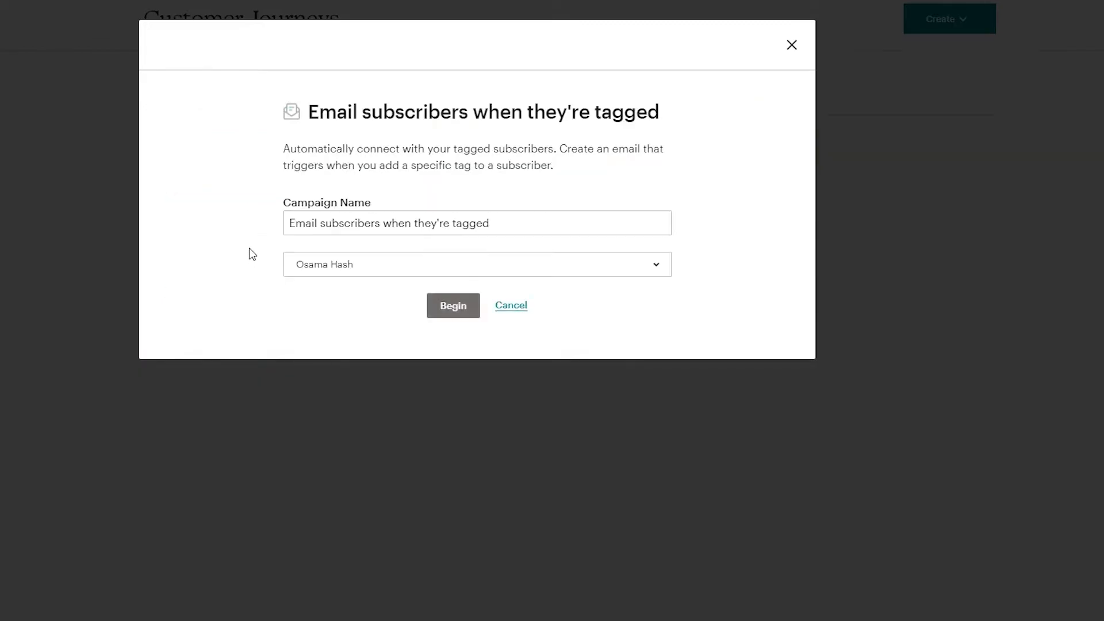
left_click(504, 225)
left_click(457, 312)
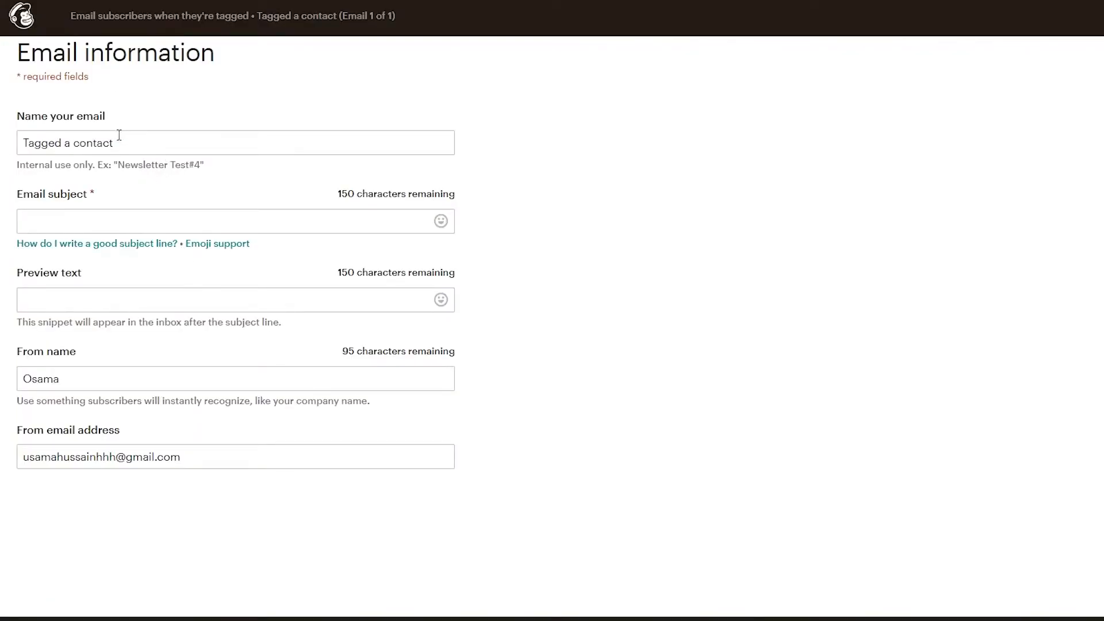
Set the tagged-contact email's subject to "Your Free E-book Is Here", leaving the other email information fields as they are.
left_click_drag(134, 141, 4, 147)
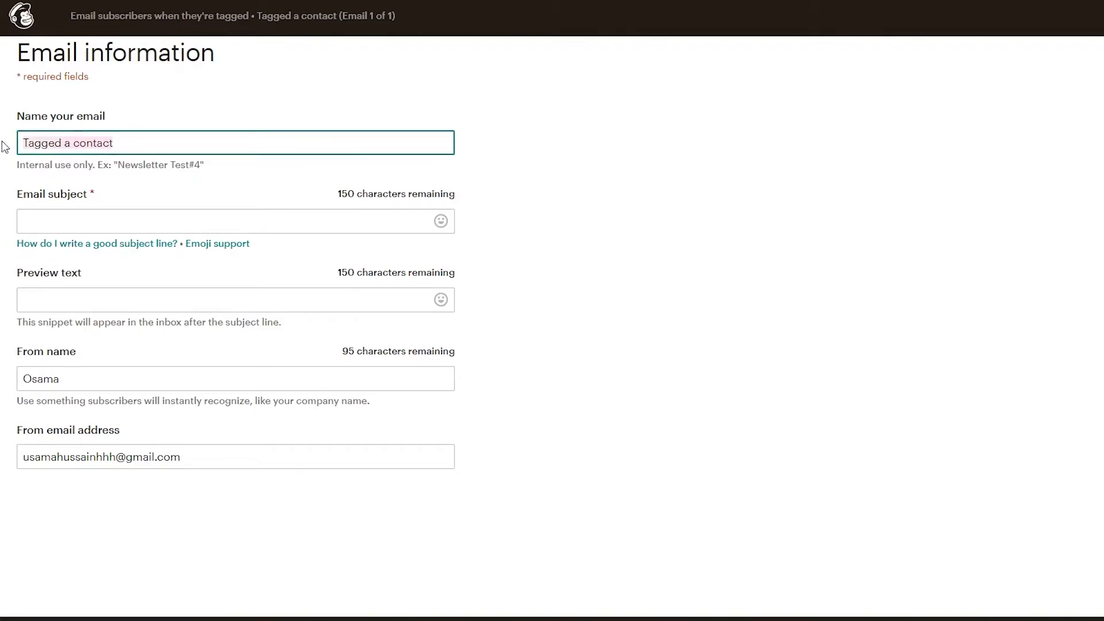
left_click(64, 230)
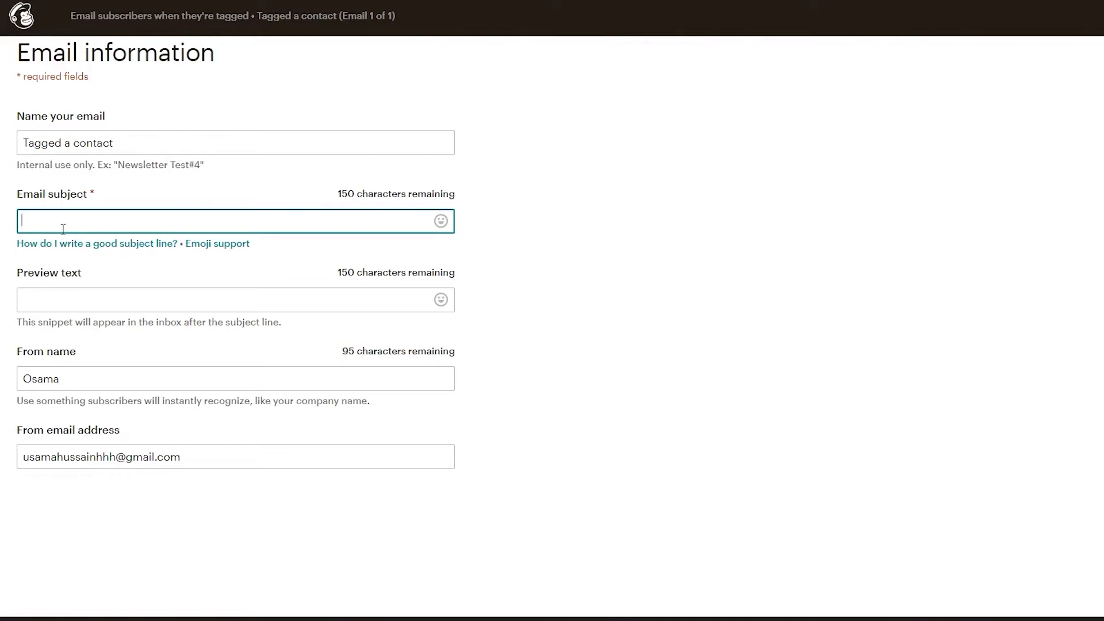
type("ee Ebook is Here")
key("Home")
type("Your")
key("Right")
key("Right")
key("Right")
key("Right")
key("Right")
type("-")
left_click_drag(27, 225, 154, 229)
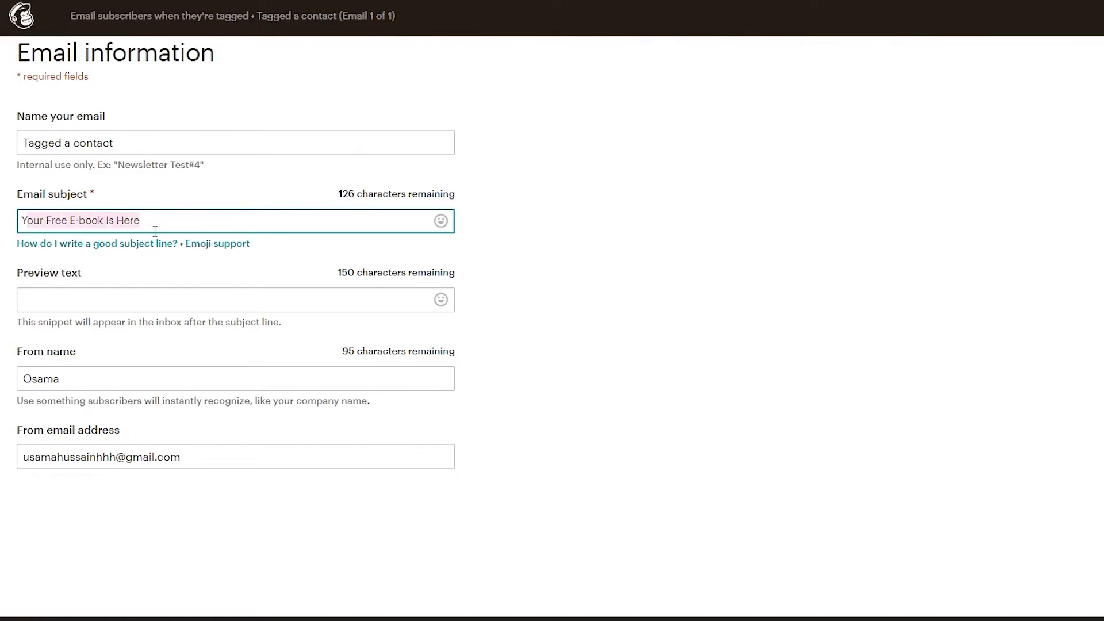
left_click(420, 302)
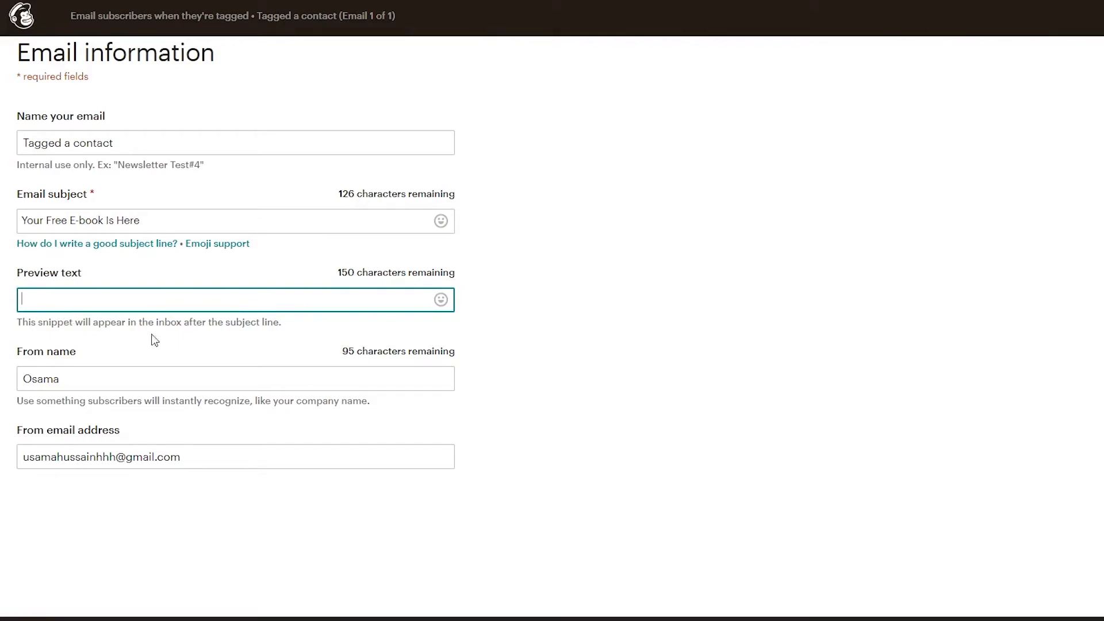
left_click(91, 388)
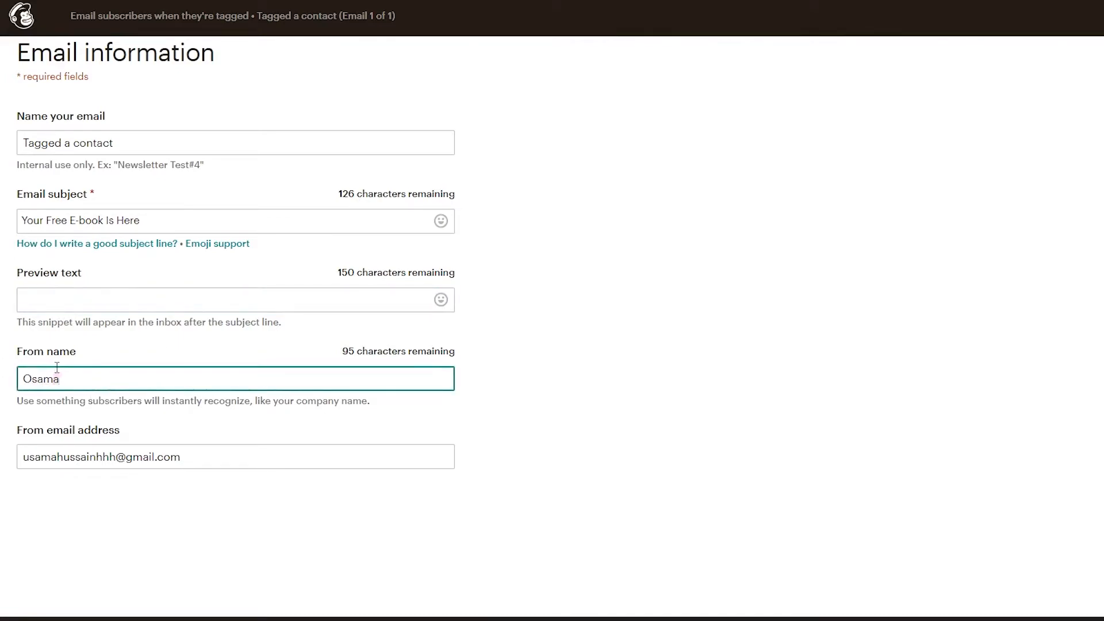
left_click(1, 443)
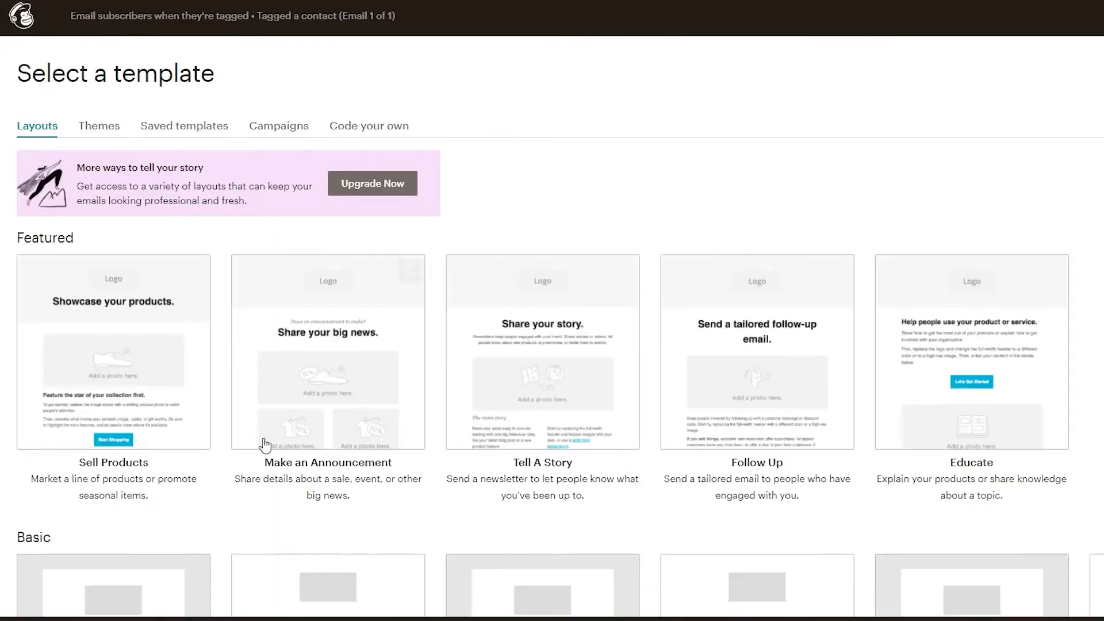
Browse the email layouts and select the featured "Sell Products" template.
scroll(959, 382, "down", 5)
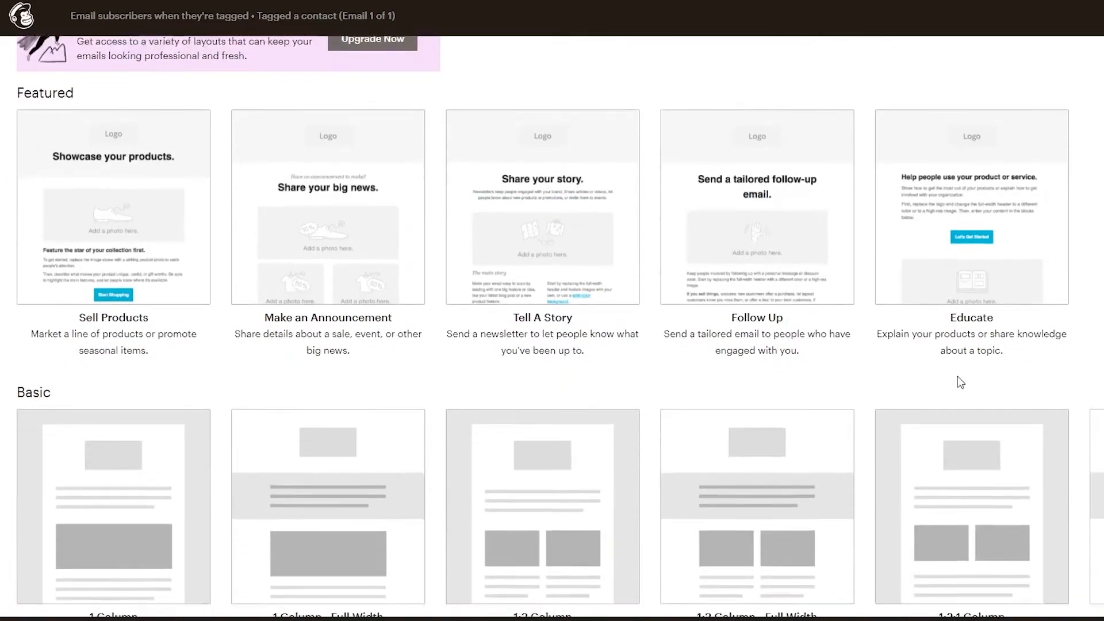
scroll(834, 495, "down", 2)
scroll(757, 506, "up", 7)
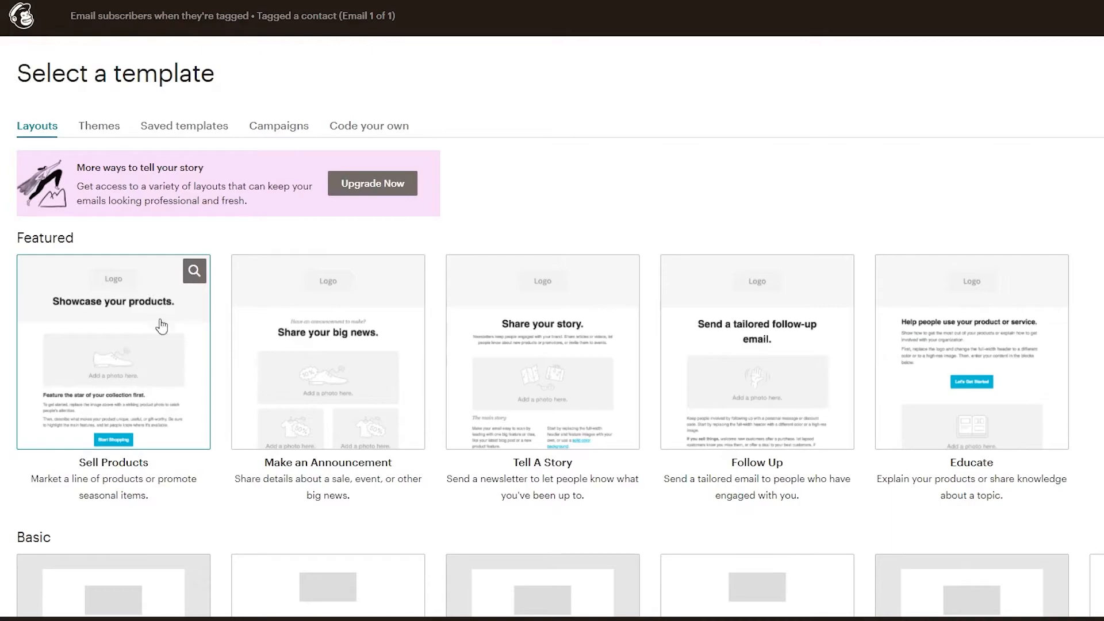
left_click(160, 286)
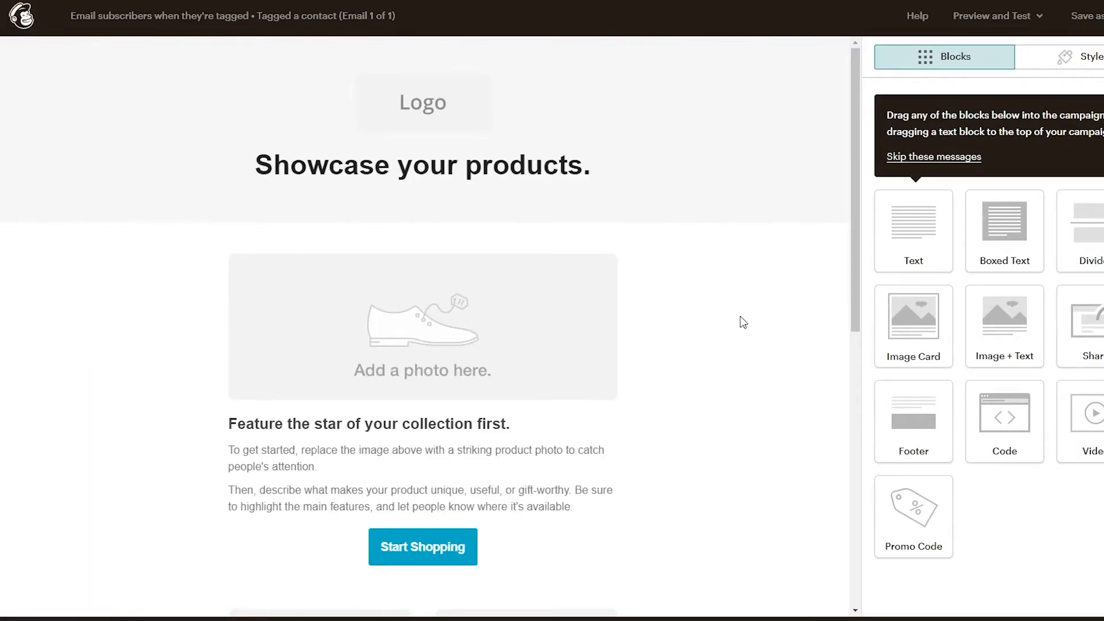
Replace the email's logo placeholder with the rooster company logo and open the "Showcase your products." heading.
left_click(405, 107)
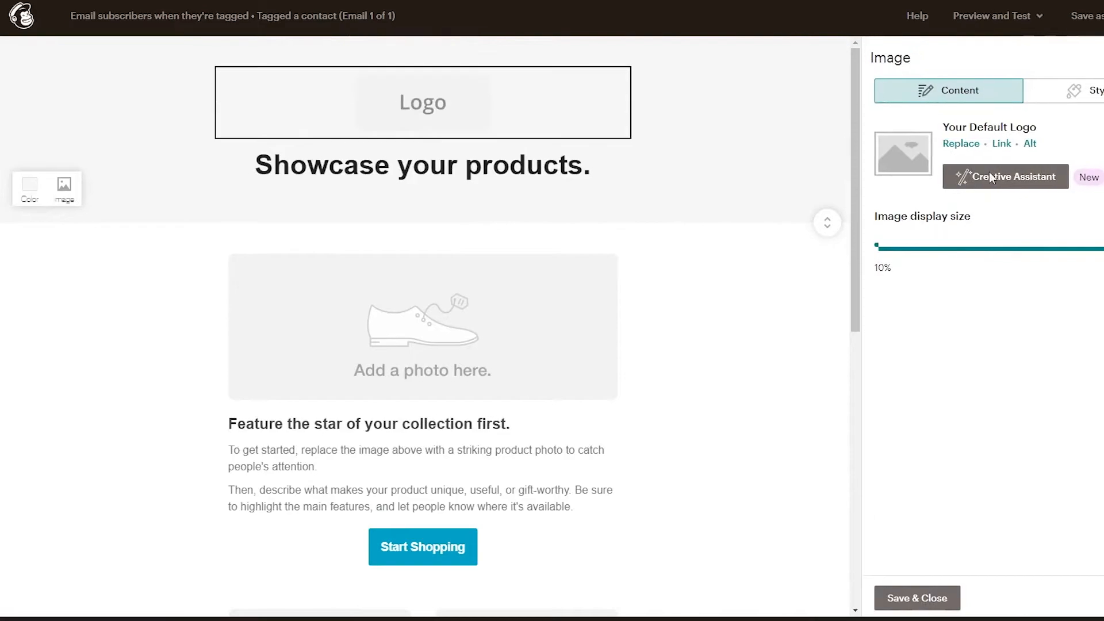
left_click(946, 142)
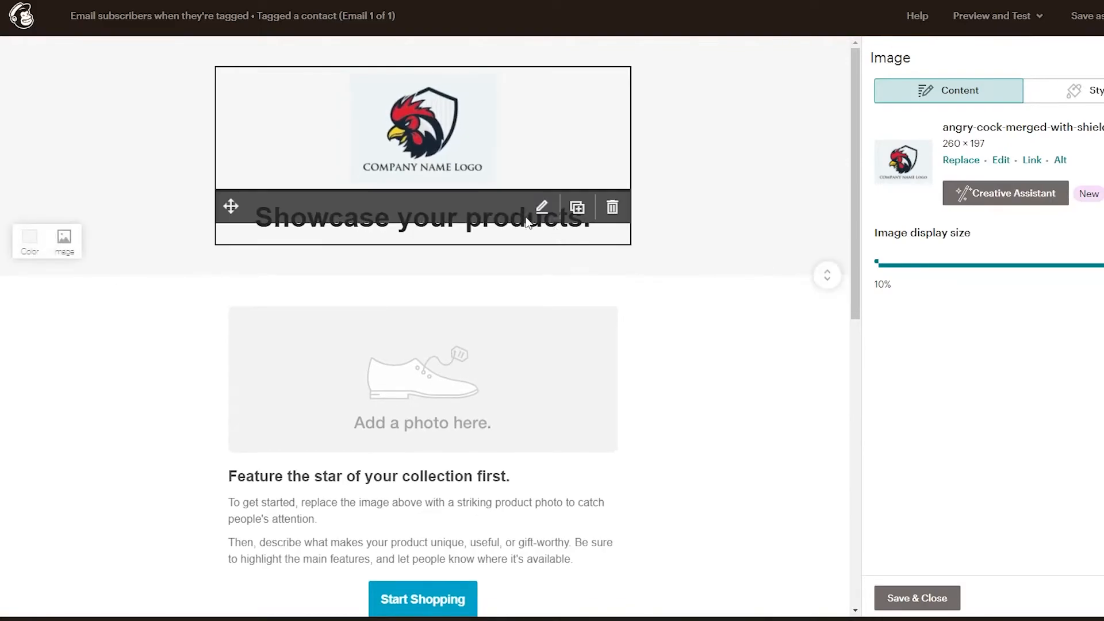
left_click(396, 238)
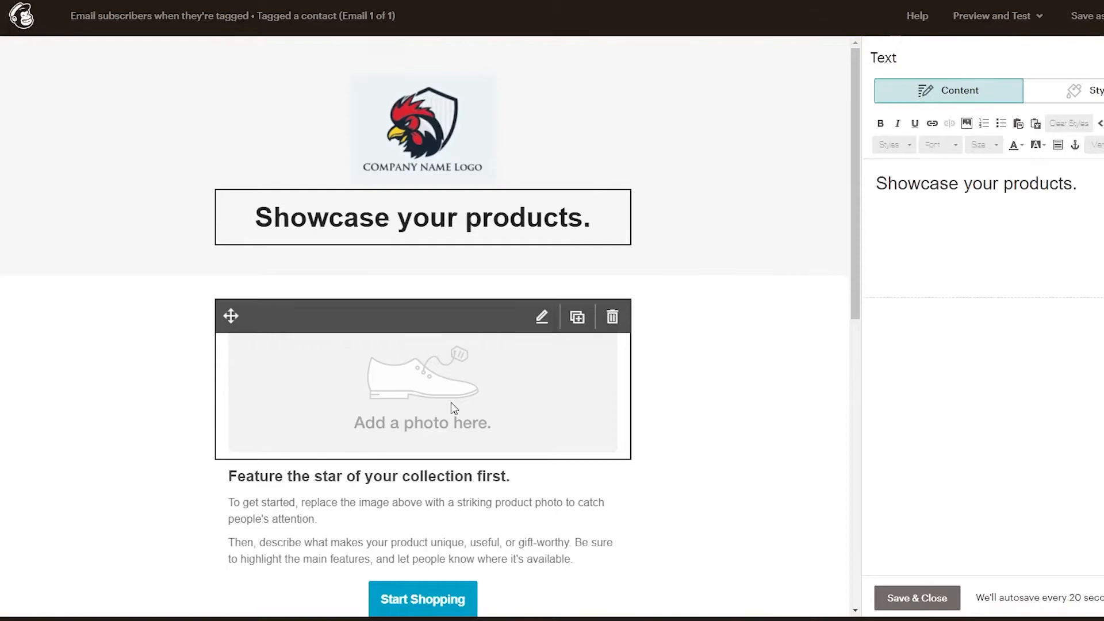
Replace the main product photo placeholder with an animated yellow-on-navy "Welcome" GIF found by searching Giphy for "Welcome".
left_click(451, 402)
left_click(955, 164)
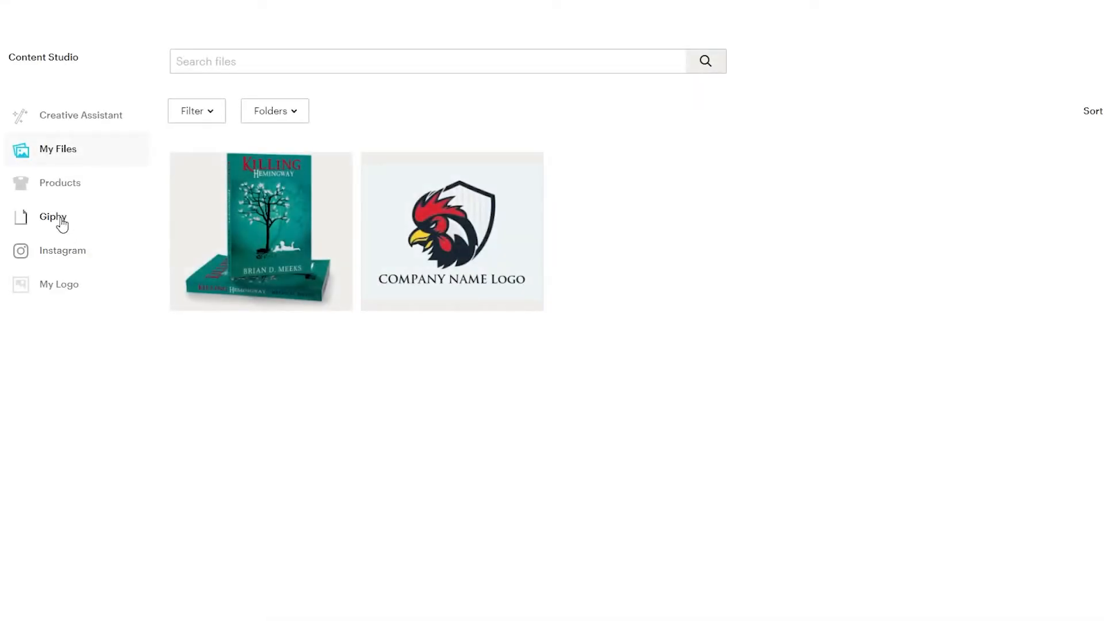
left_click(62, 225)
left_click(564, 60)
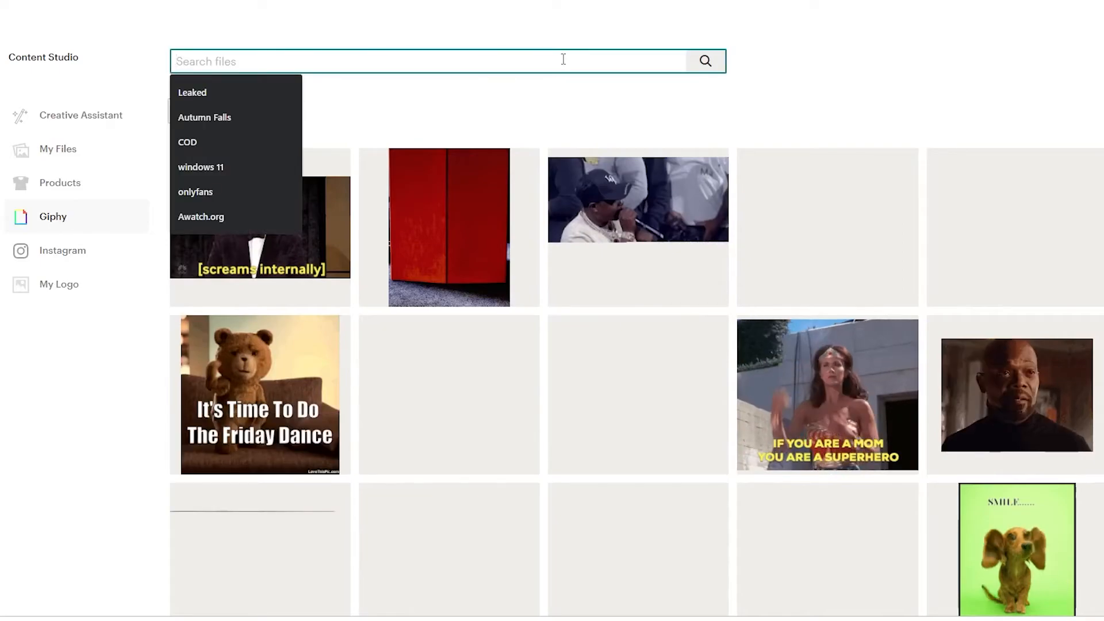
type("Welco")
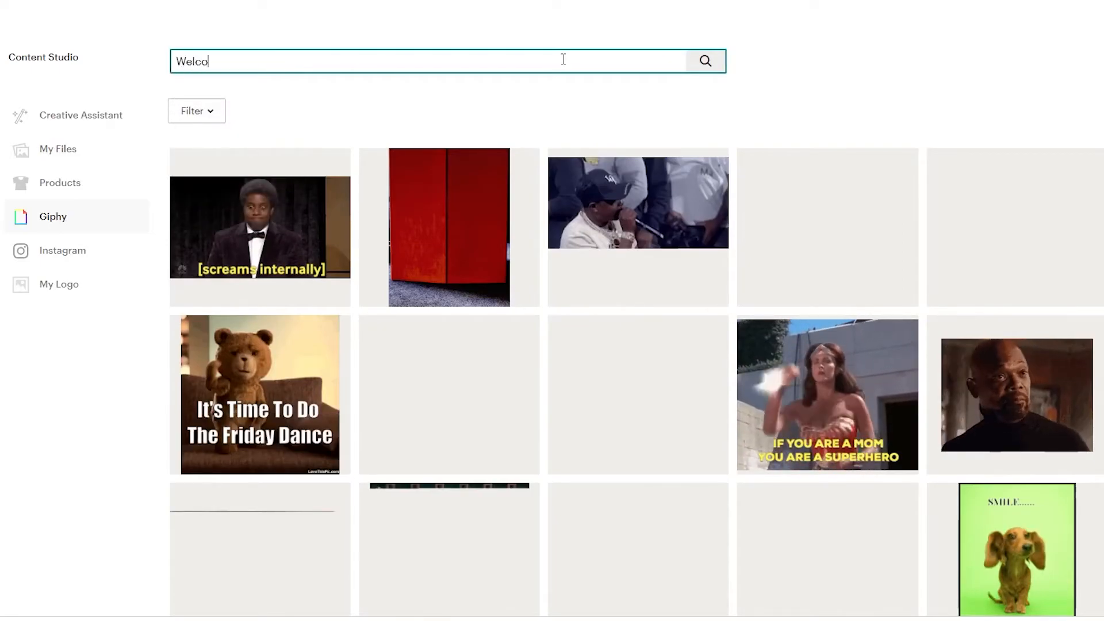
type("me")
key("Return")
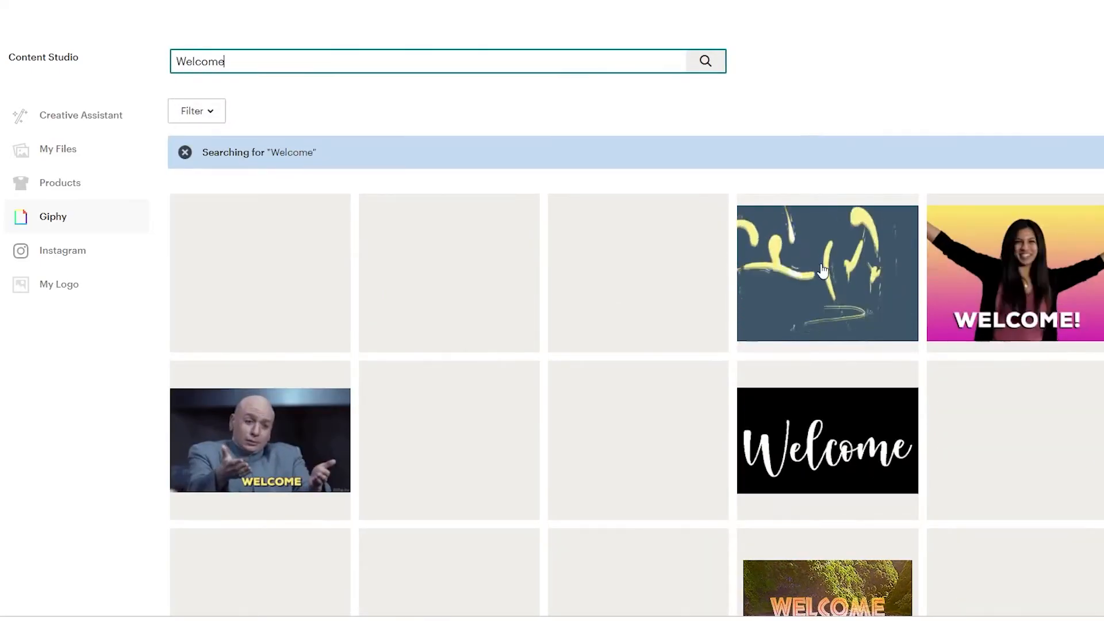
left_click(823, 271)
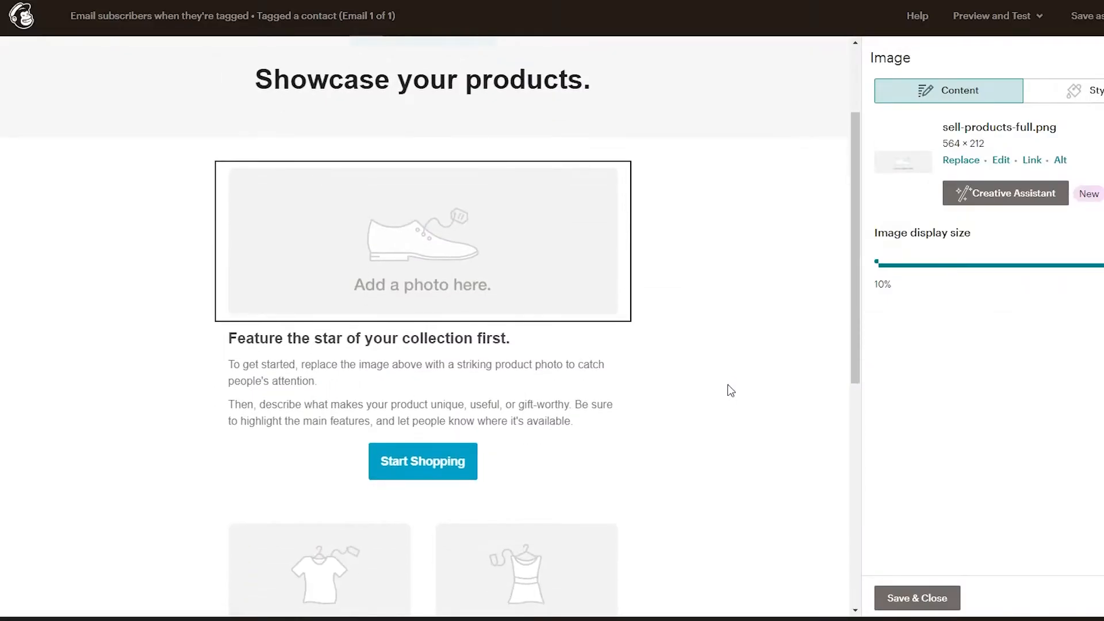
scroll(731, 390, "down", 1)
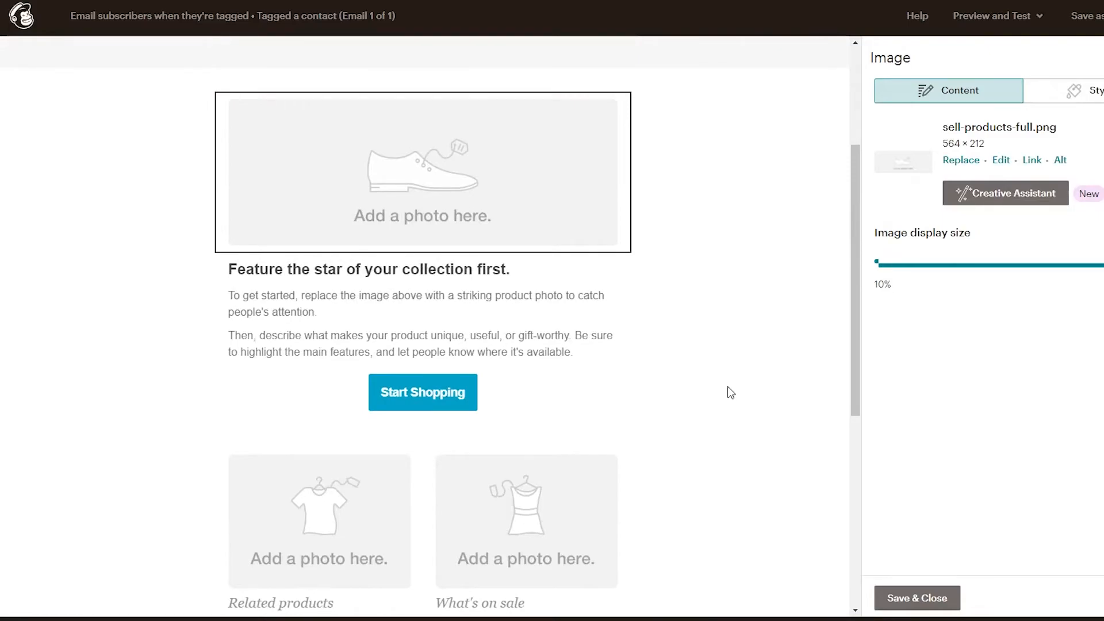
scroll(731, 393, "up", 1)
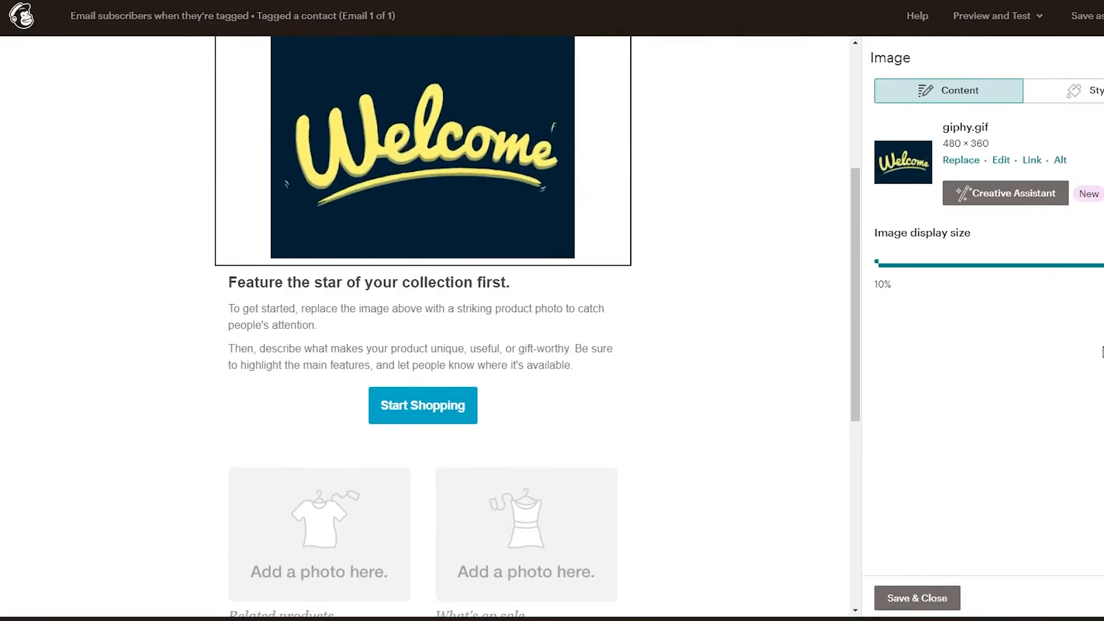
scroll(702, 380, "up", 2)
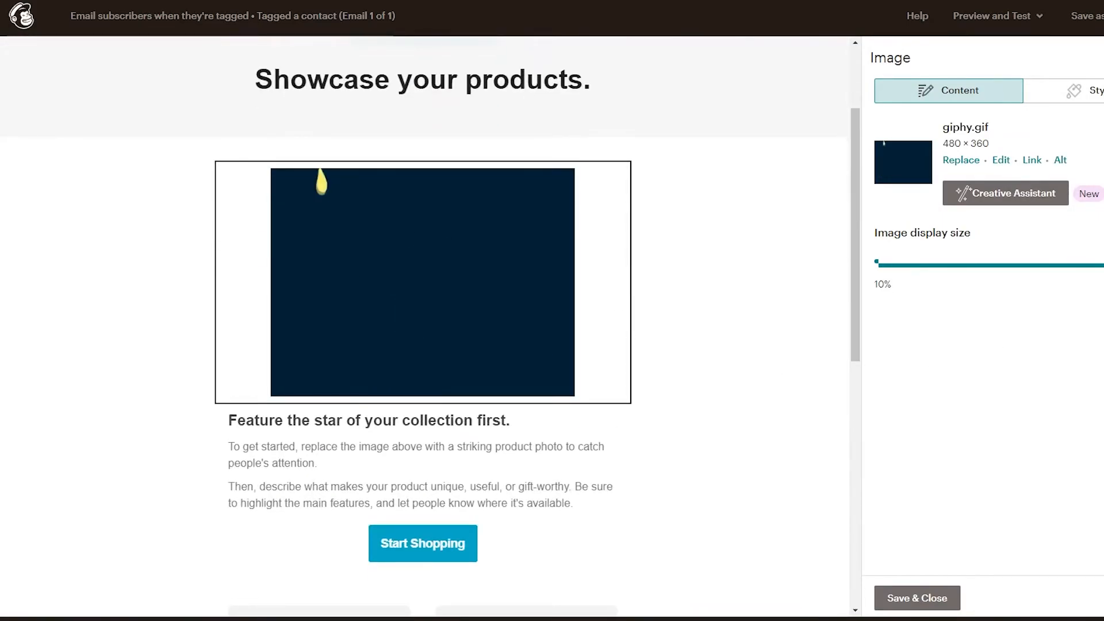
scroll(696, 322, "up", 1)
scroll(694, 312, "down", 5)
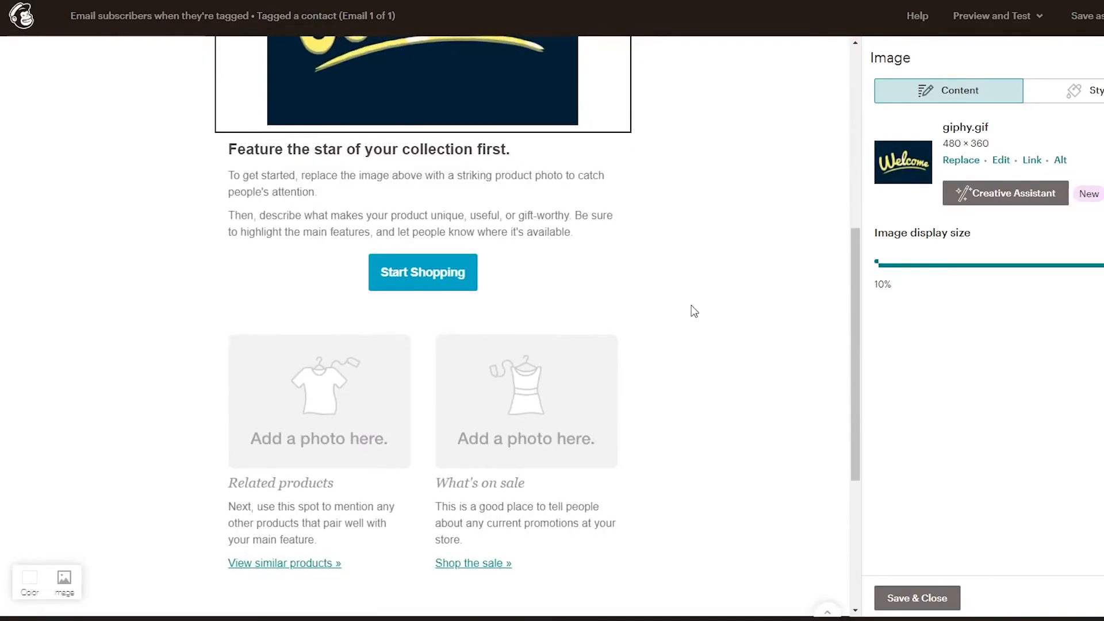
scroll(279, 322, "up", 3)
scroll(217, 424, "down", 1)
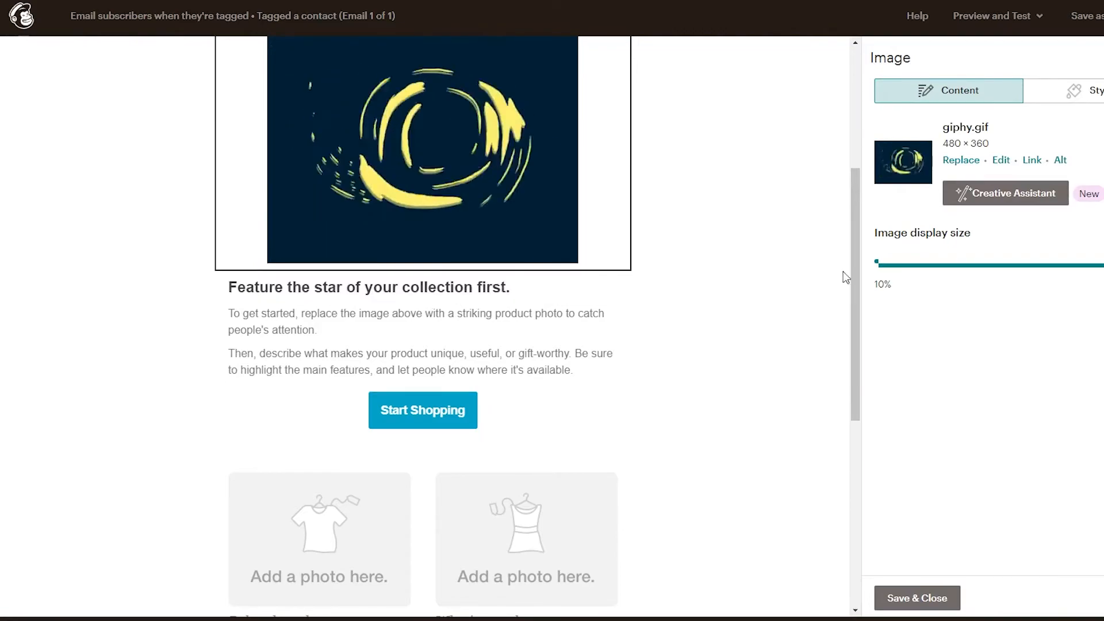
scroll(576, 287, "down", 3)
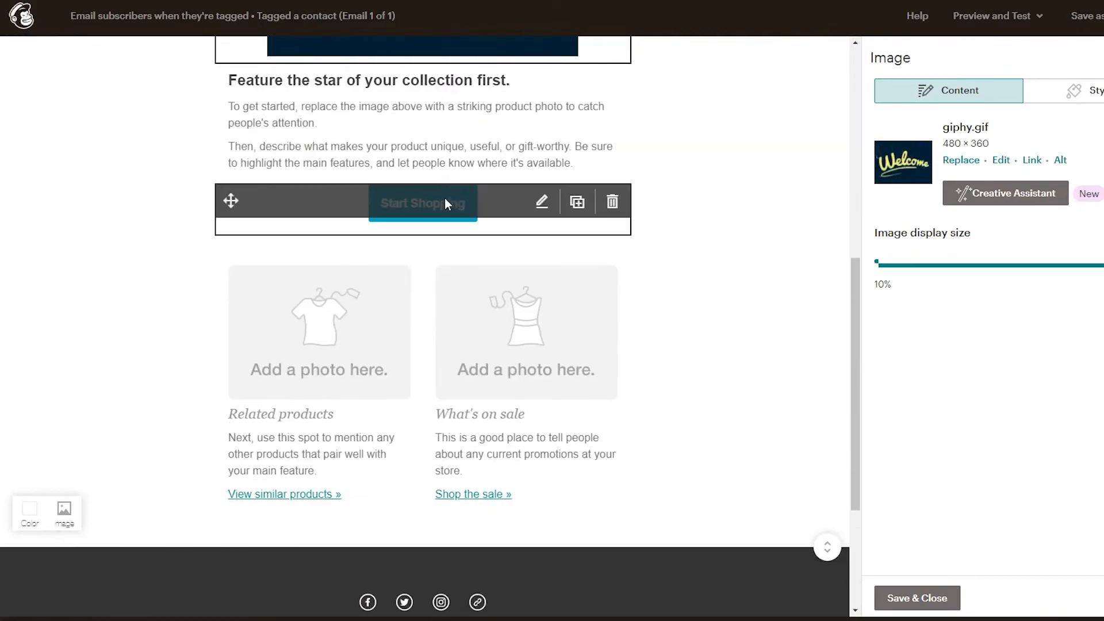
left_click(435, 215)
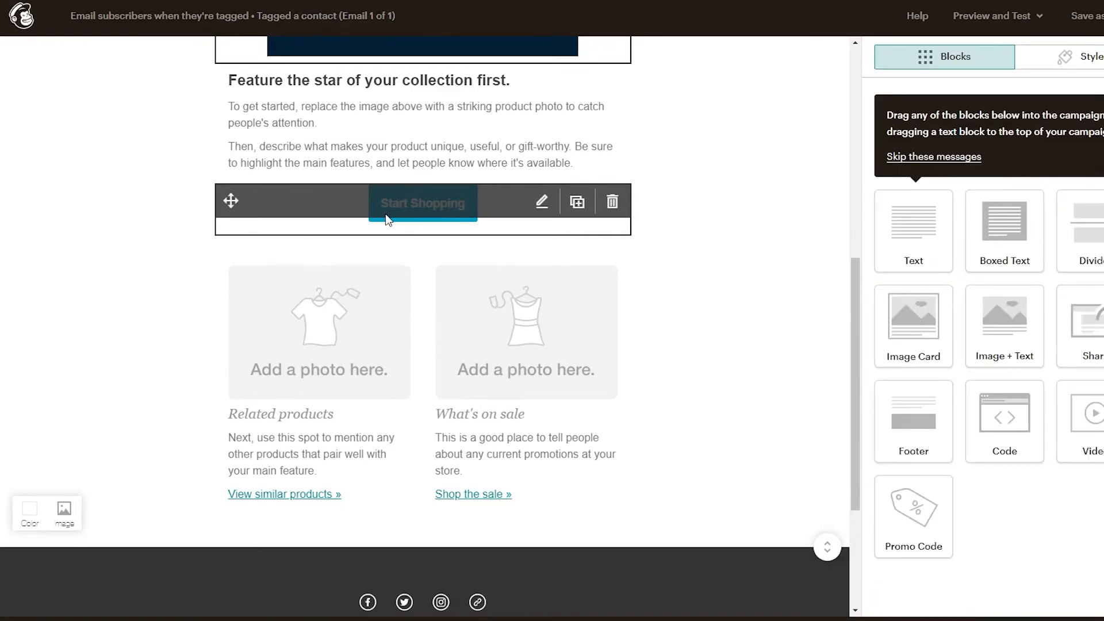
left_click(248, 199)
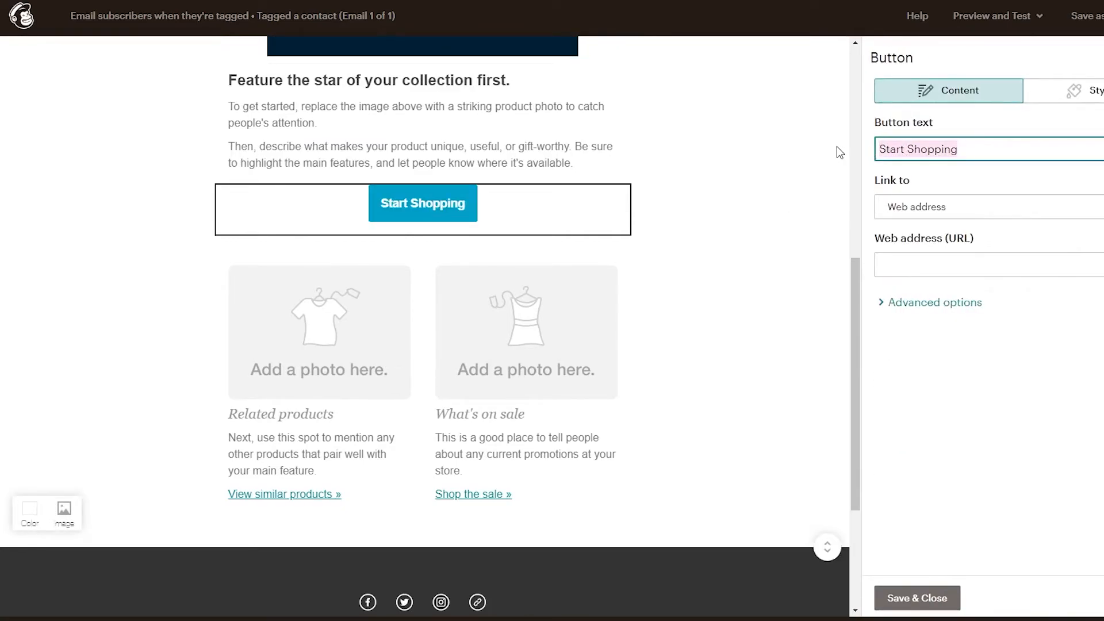
type("Browse")
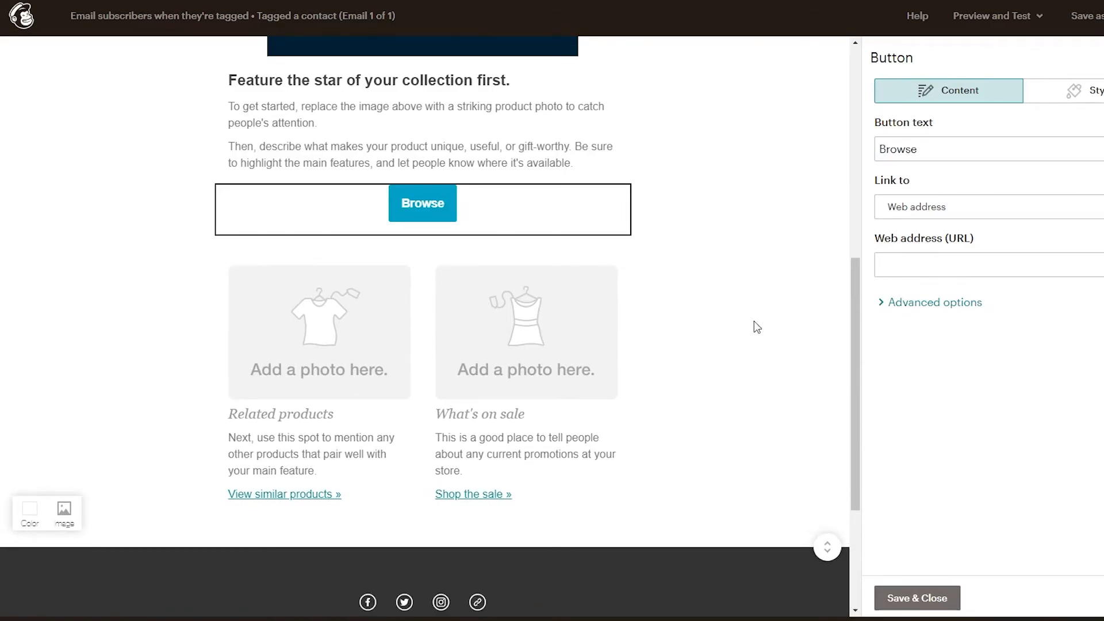
left_click(1076, 277)
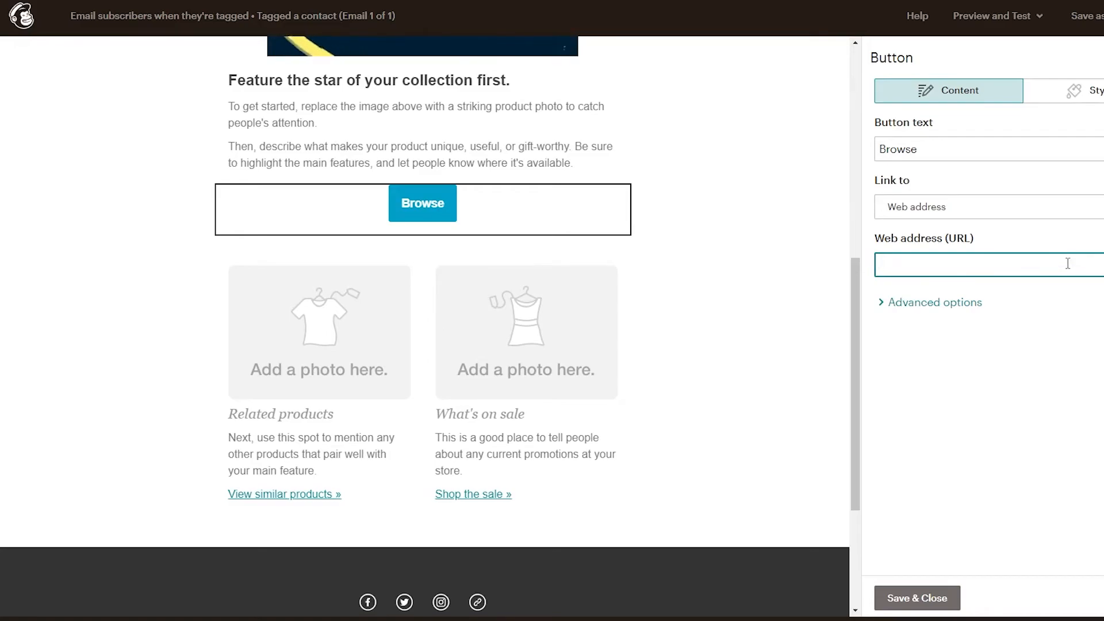
type("http://")
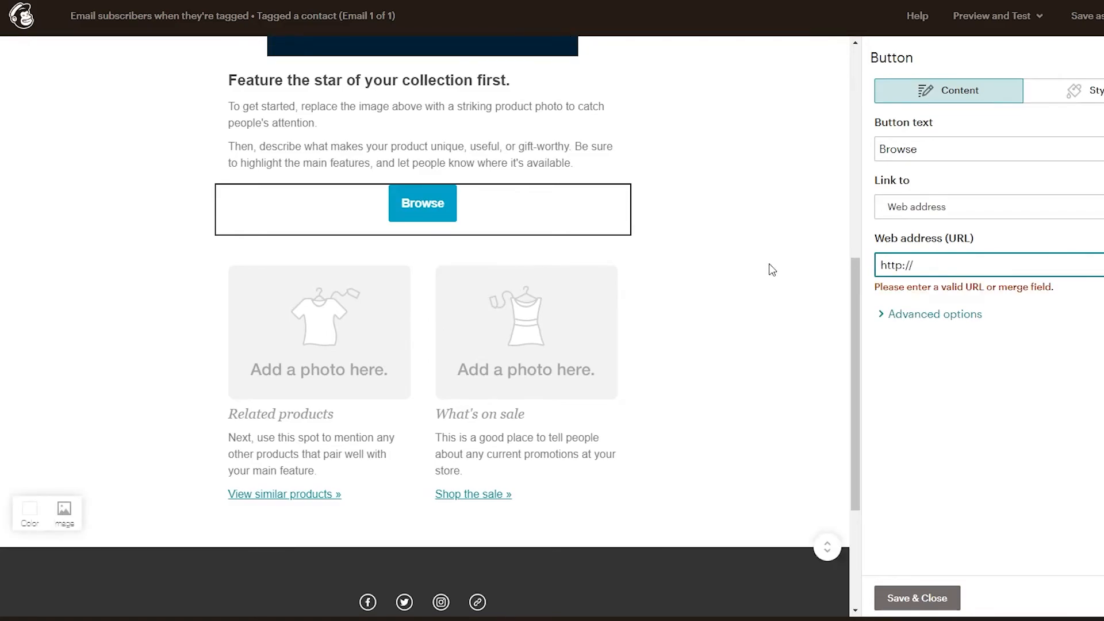
Open the two-column Image + Text block below the Browse button and review the email's layout.
scroll(769, 267, "down", 3)
scroll(765, 273, "up", 2)
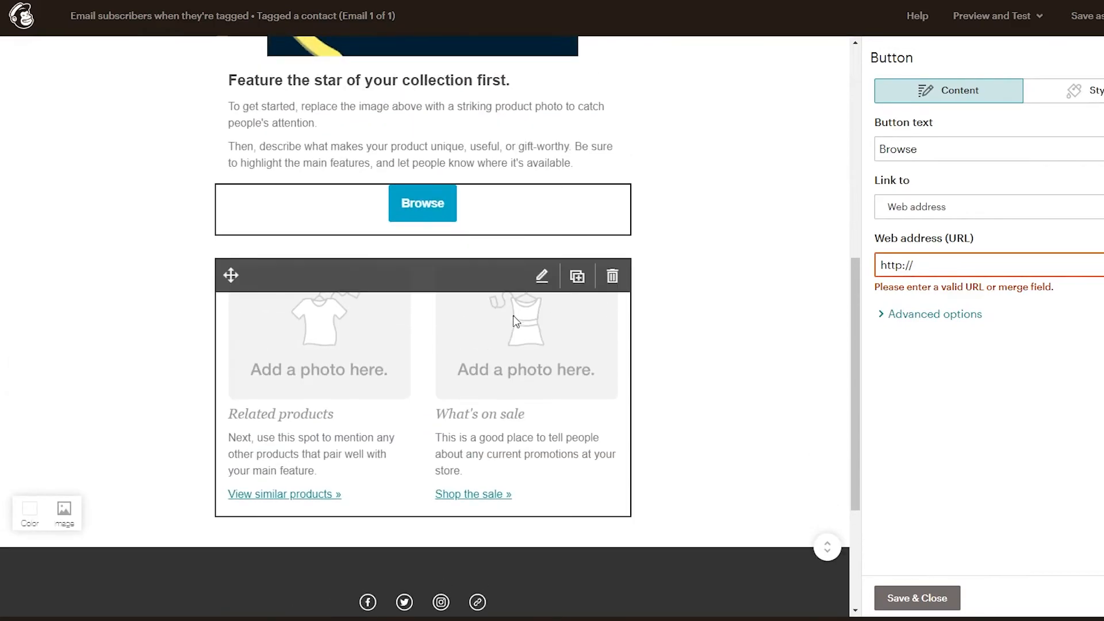
left_click(351, 346)
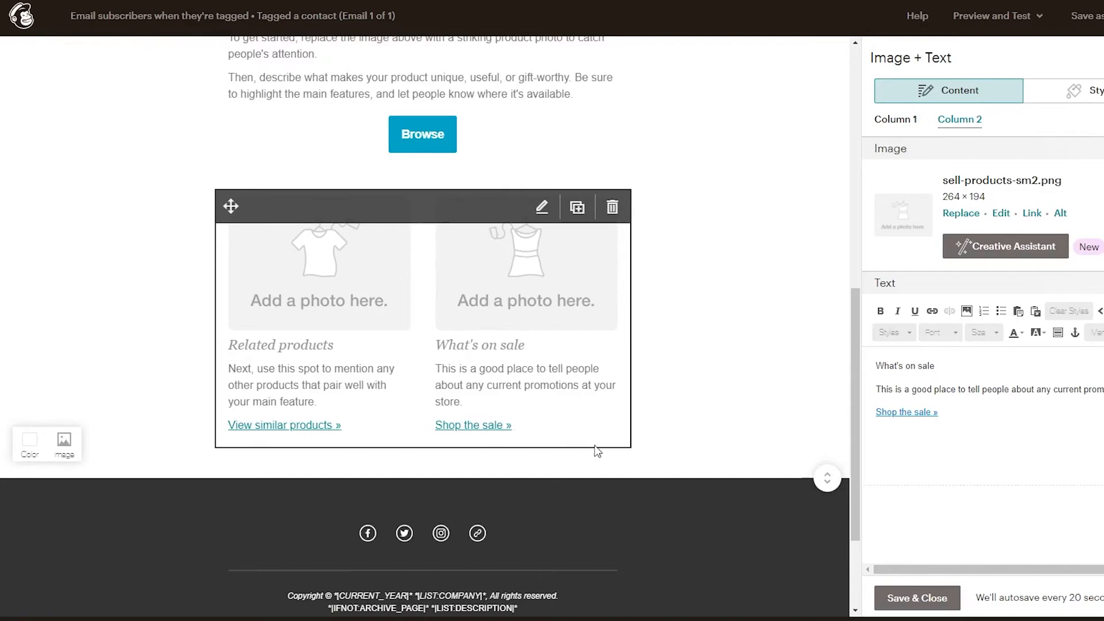
scroll(596, 451, "up", 10)
scroll(597, 451, "down", 10)
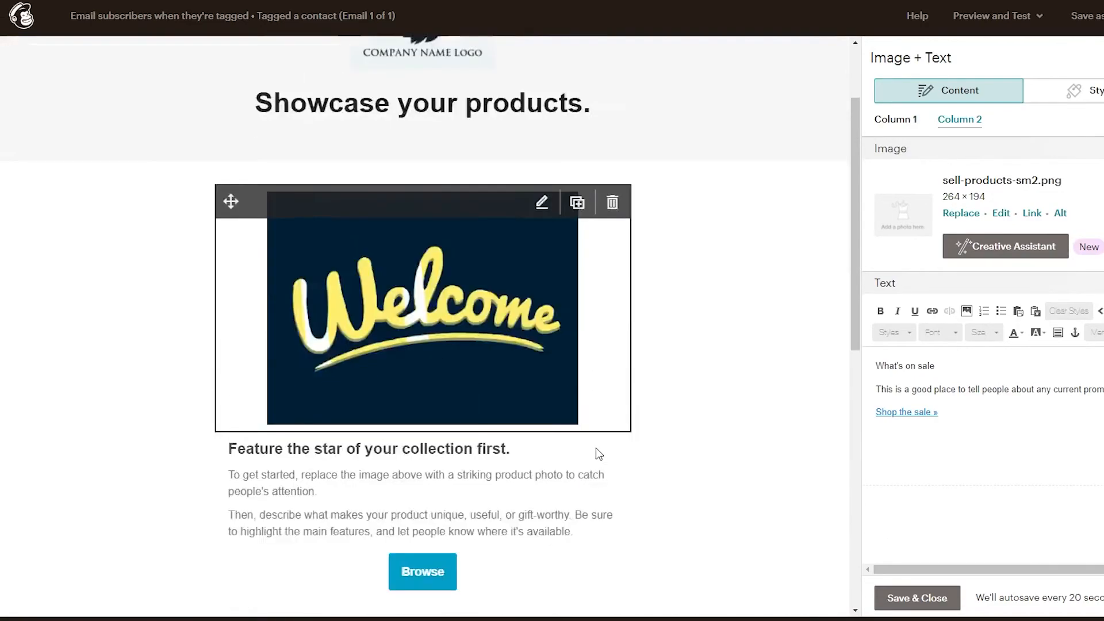
scroll(672, 440, "up", 5)
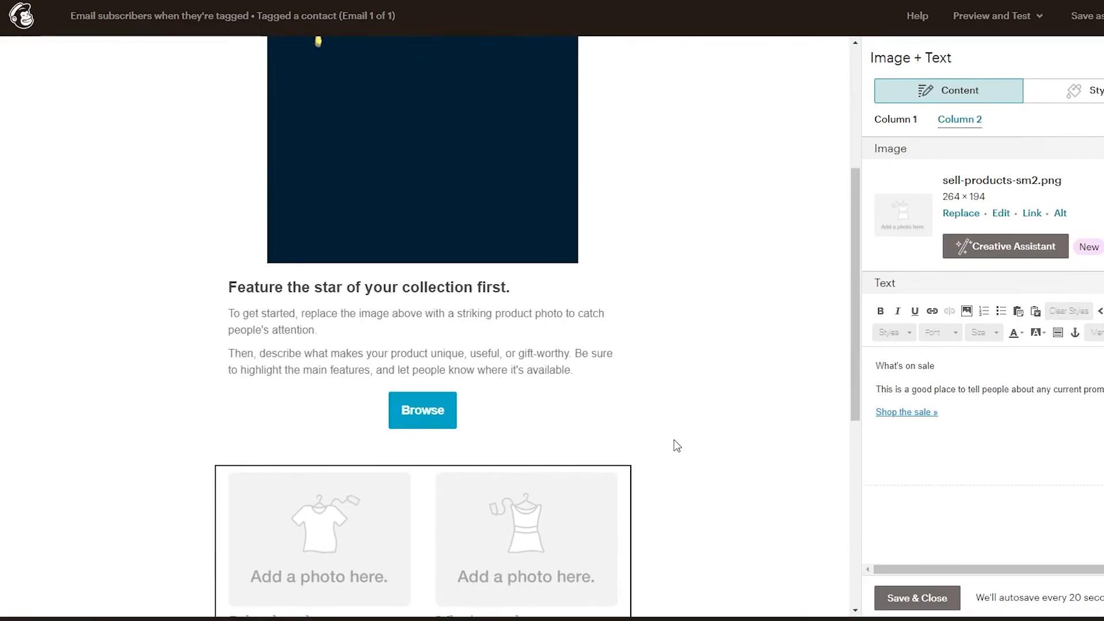
scroll(677, 446, "up", 5)
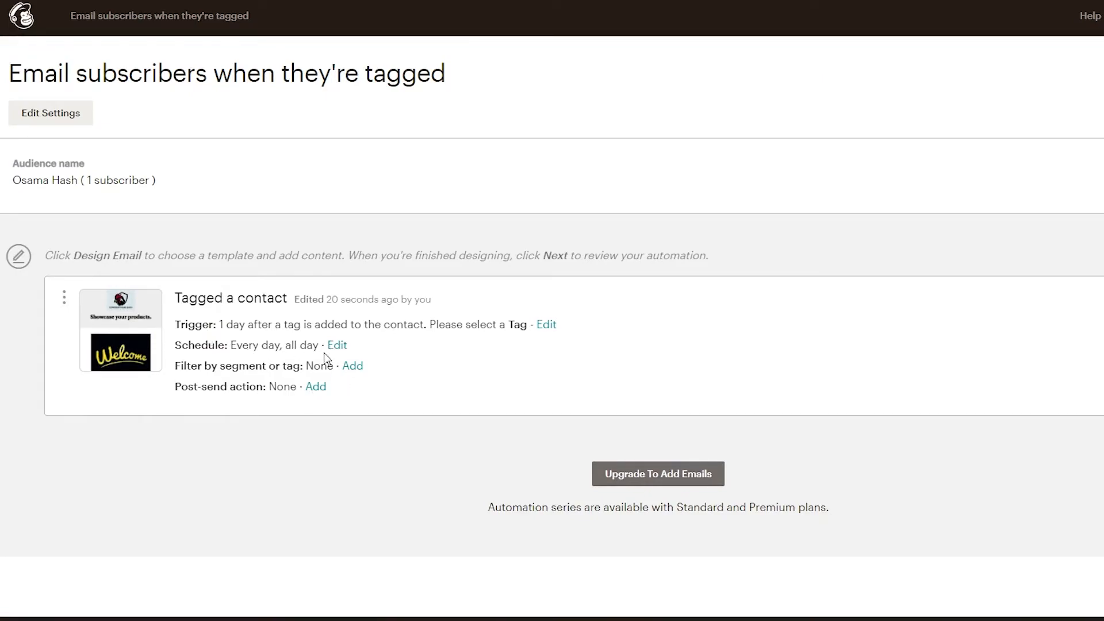
Check the email's sending-time options in its schedule, keeping "As soon as possible".
left_click(337, 347)
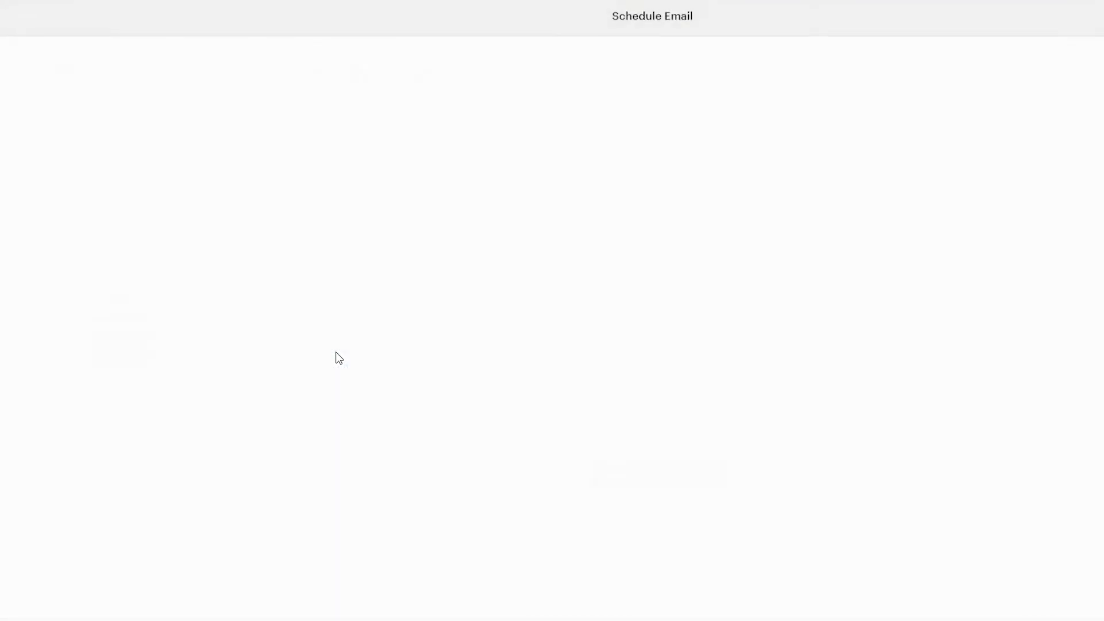
left_click(103, 185)
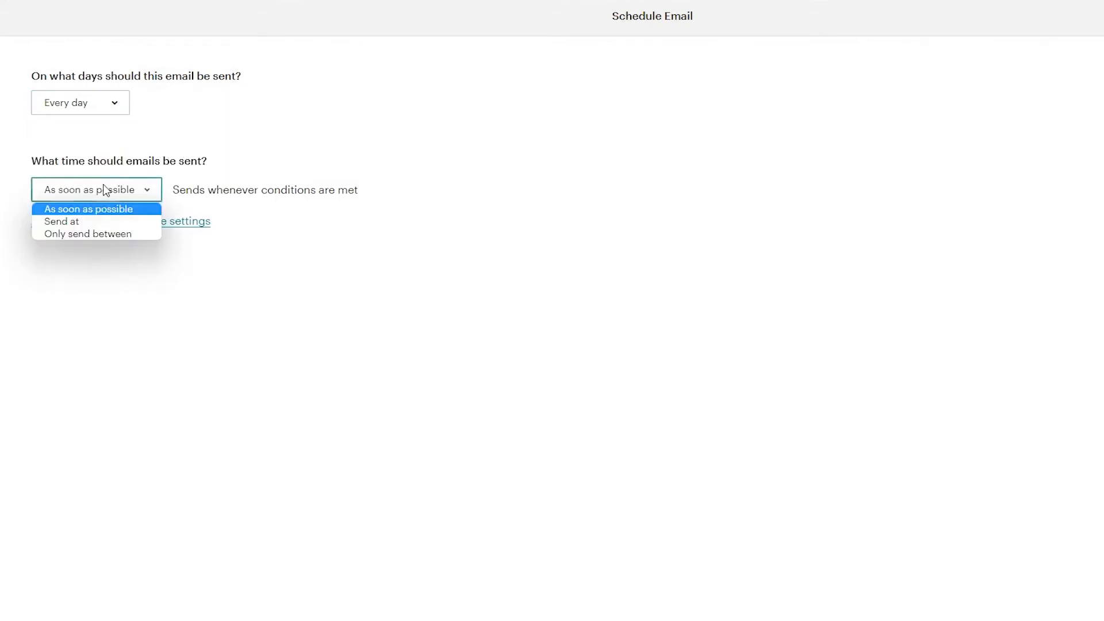
left_click(244, 115)
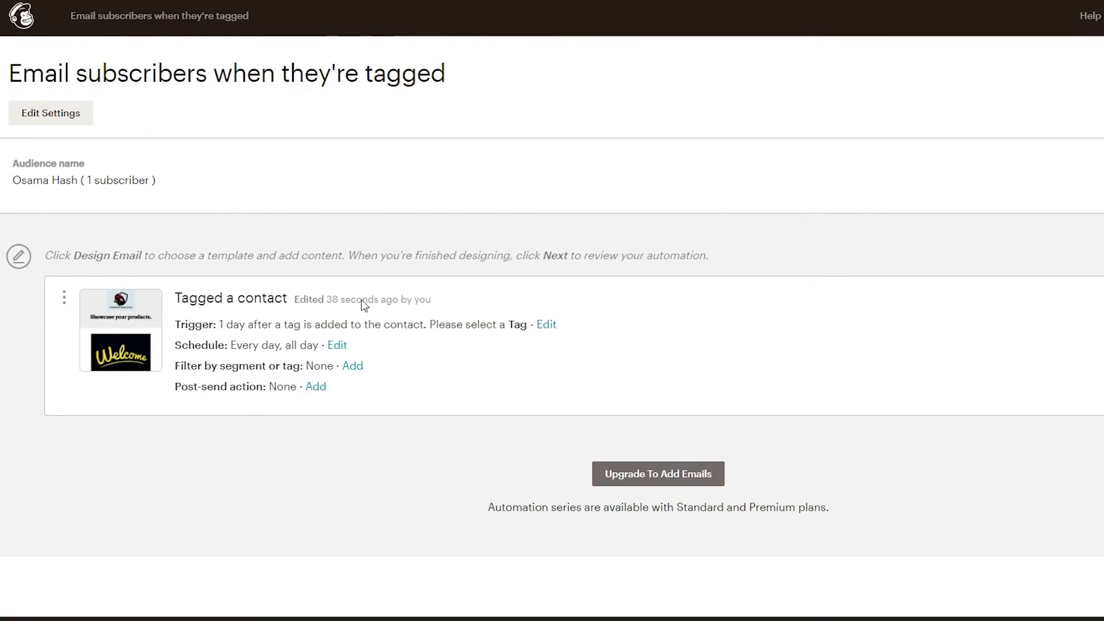
Set the email's trigger to the "Free ebook" tag with immediate sending.
left_click(549, 327)
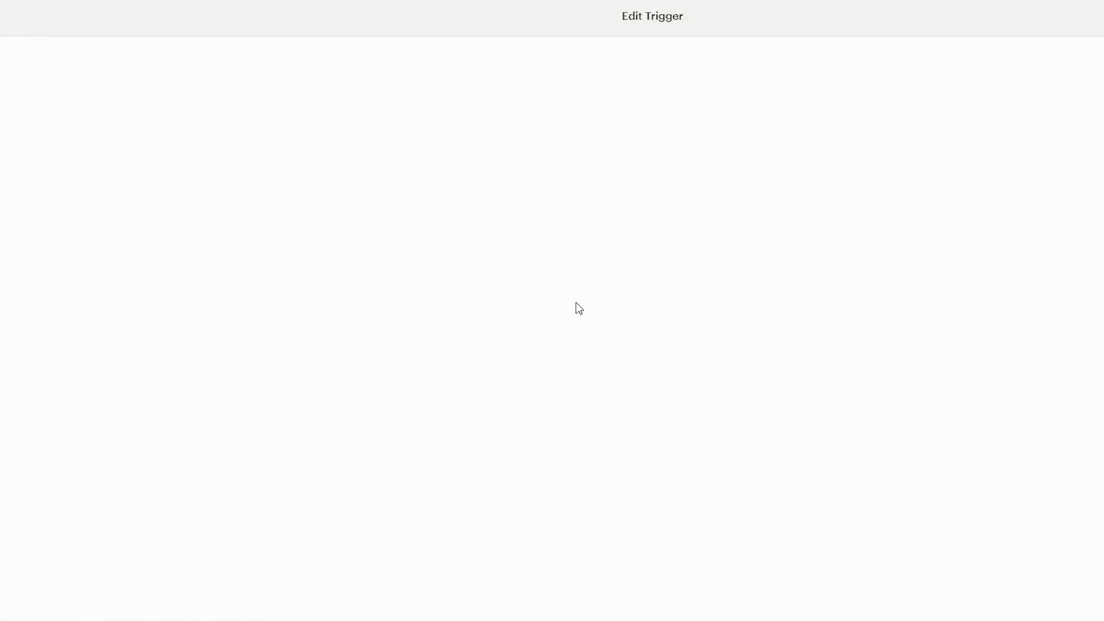
left_click(374, 205)
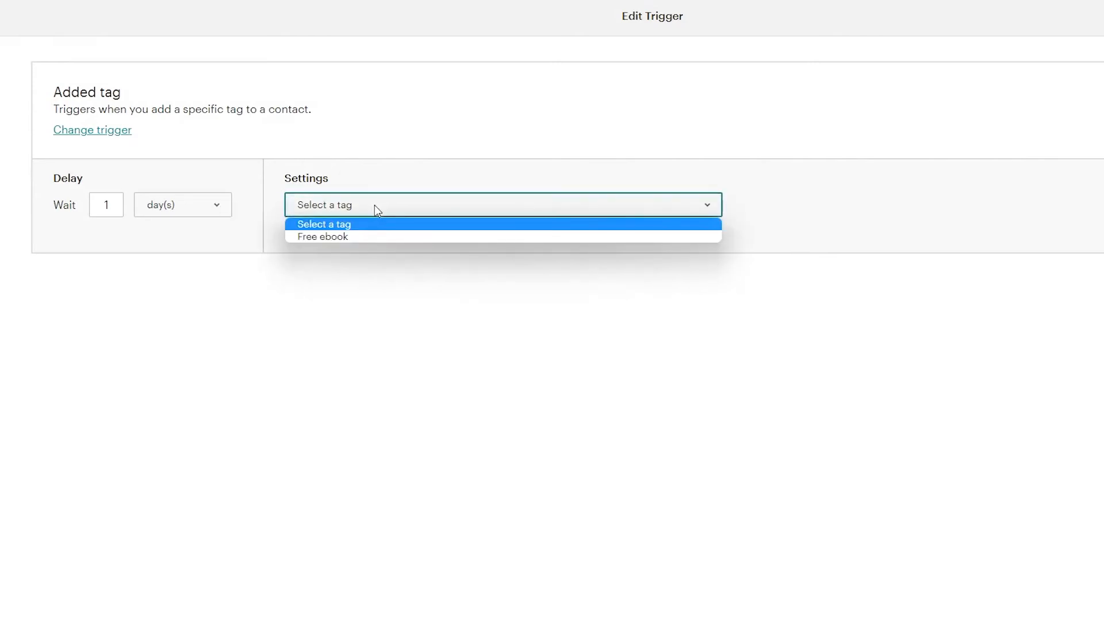
left_click(372, 237)
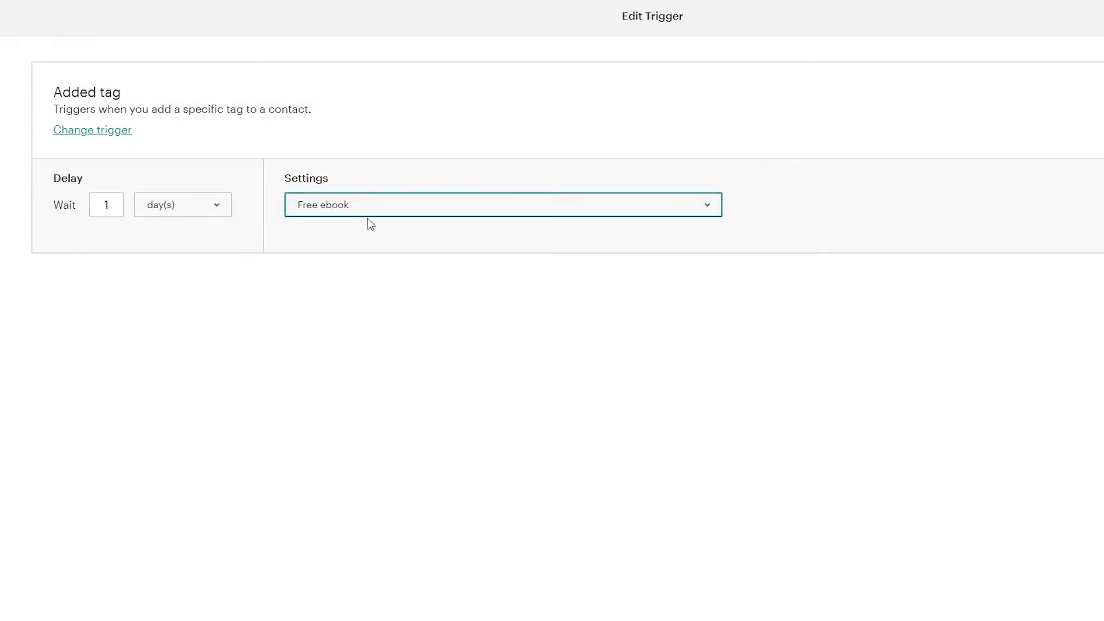
left_click(176, 214)
left_click(161, 222)
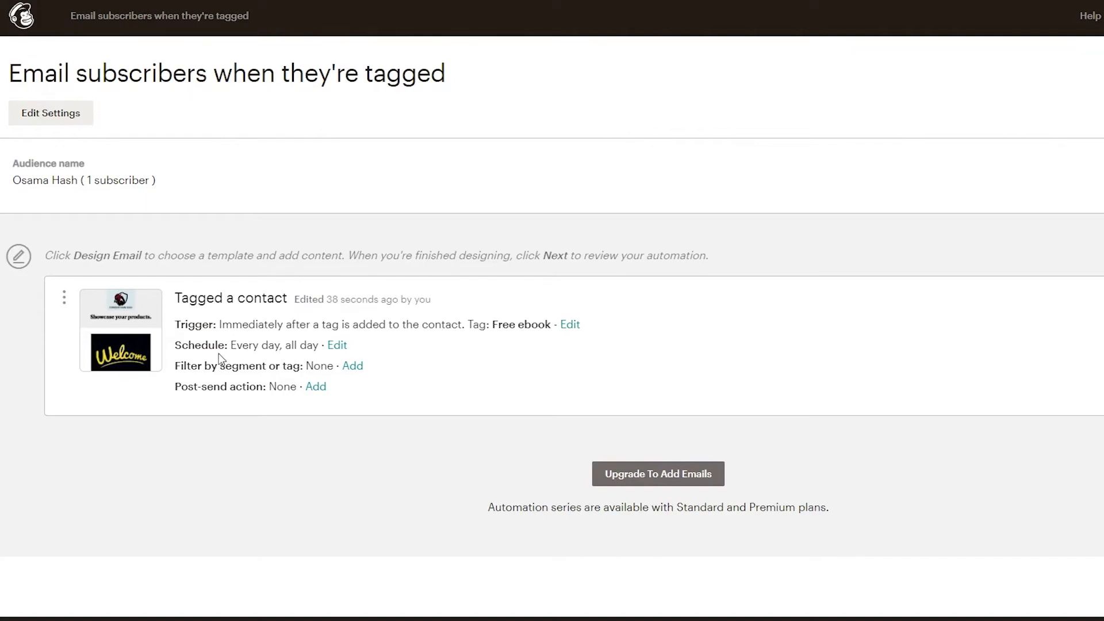
Turn on filtering by segment or tag for the tagged-contact email and save the segment conditions.
left_click(352, 368)
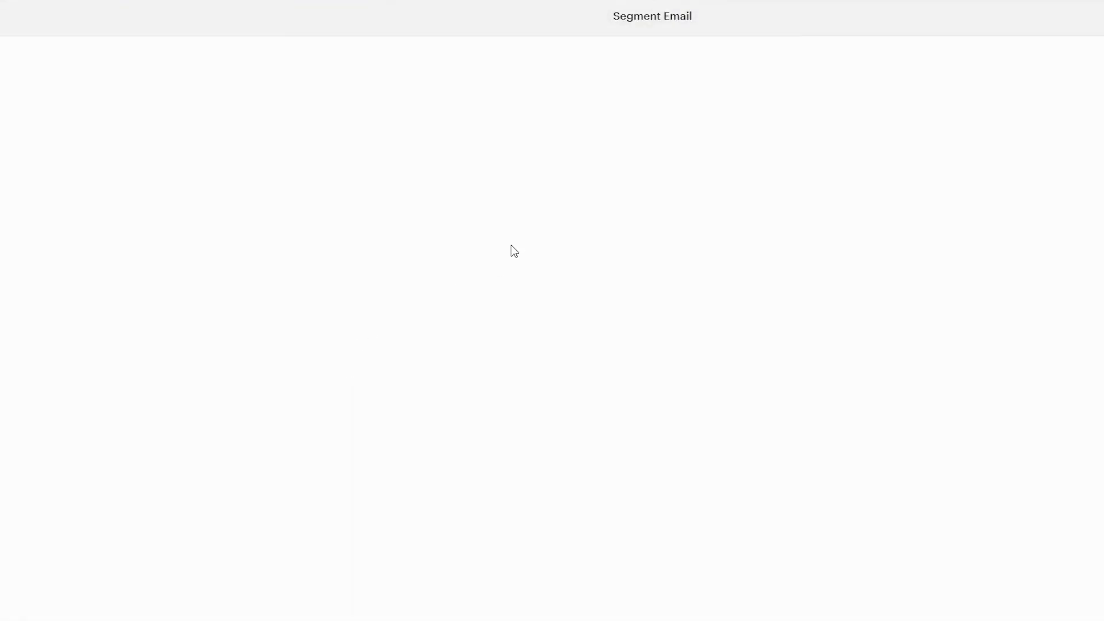
left_click(24, 69)
left_click(24, 70)
left_click(26, 71)
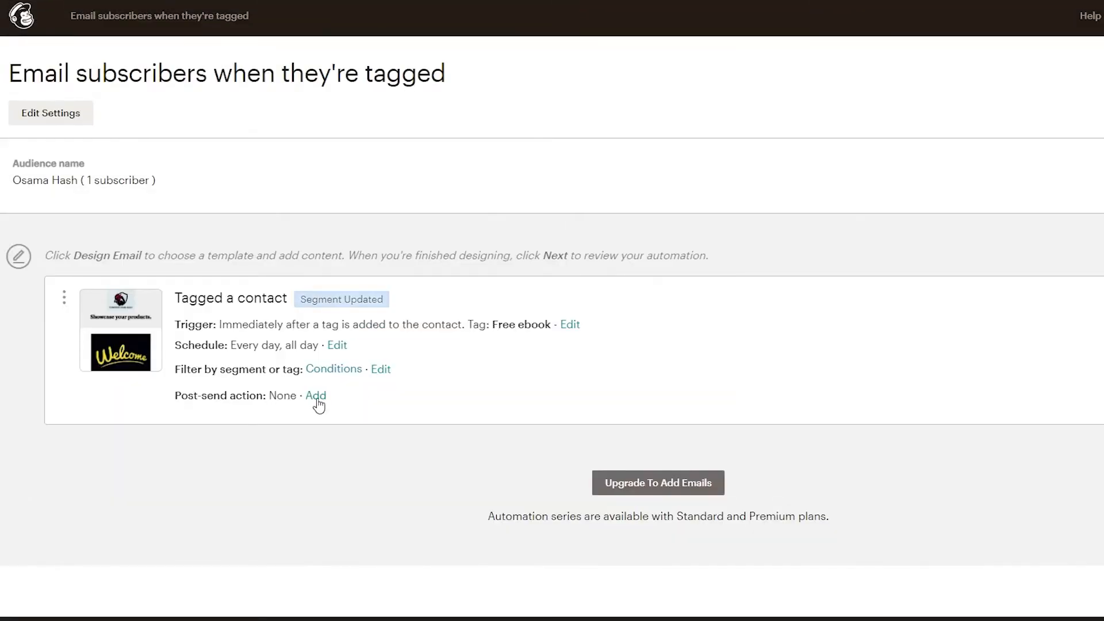
Enable a post-send action for the email, look over the available actions and choose "Archive".
left_click(317, 396)
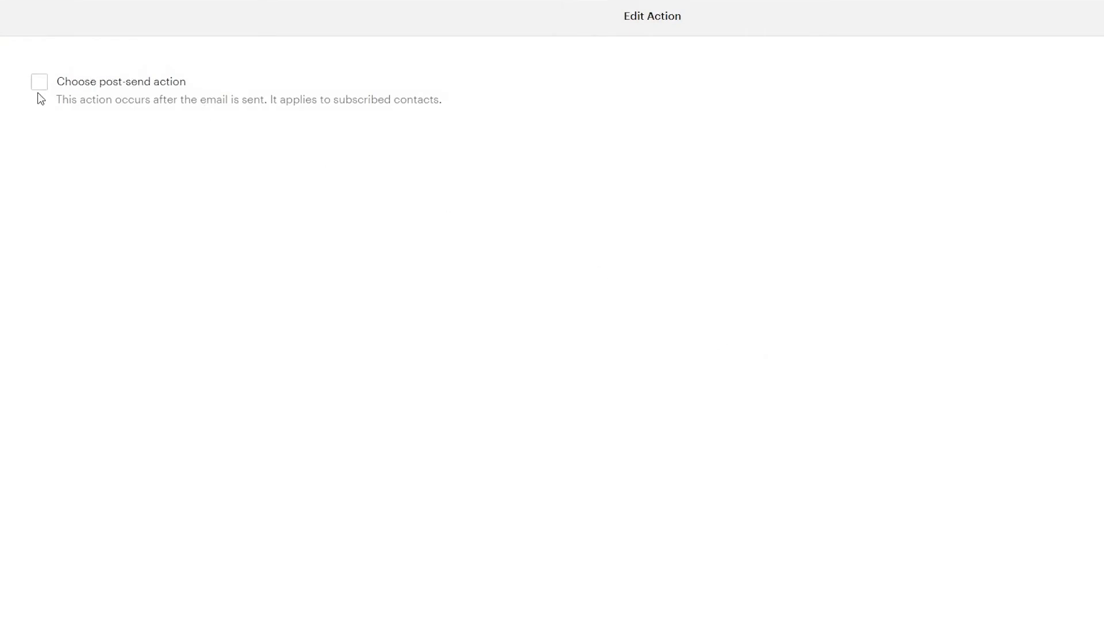
left_click(39, 84)
left_click(161, 138)
left_click(488, 163)
left_click(112, 138)
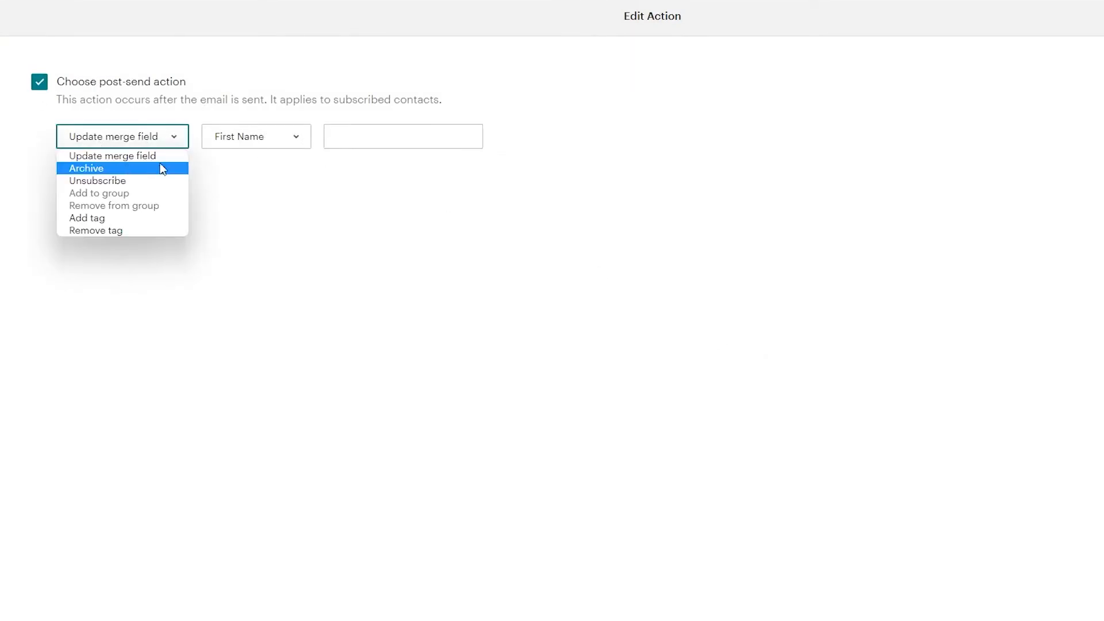
left_click(299, 216)
left_click(173, 143)
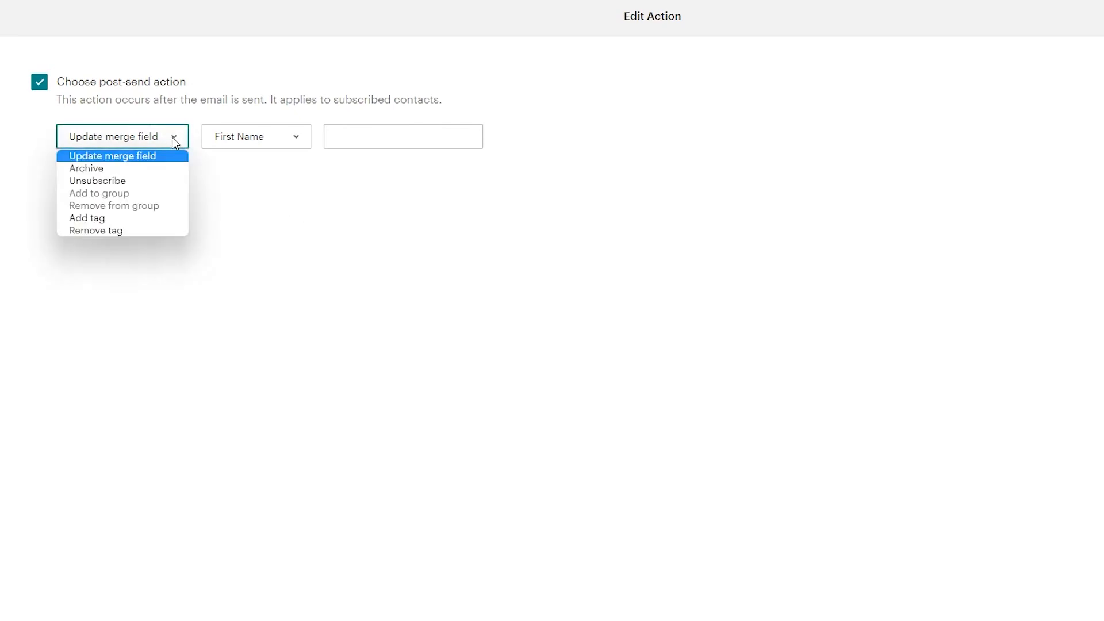
left_click(132, 168)
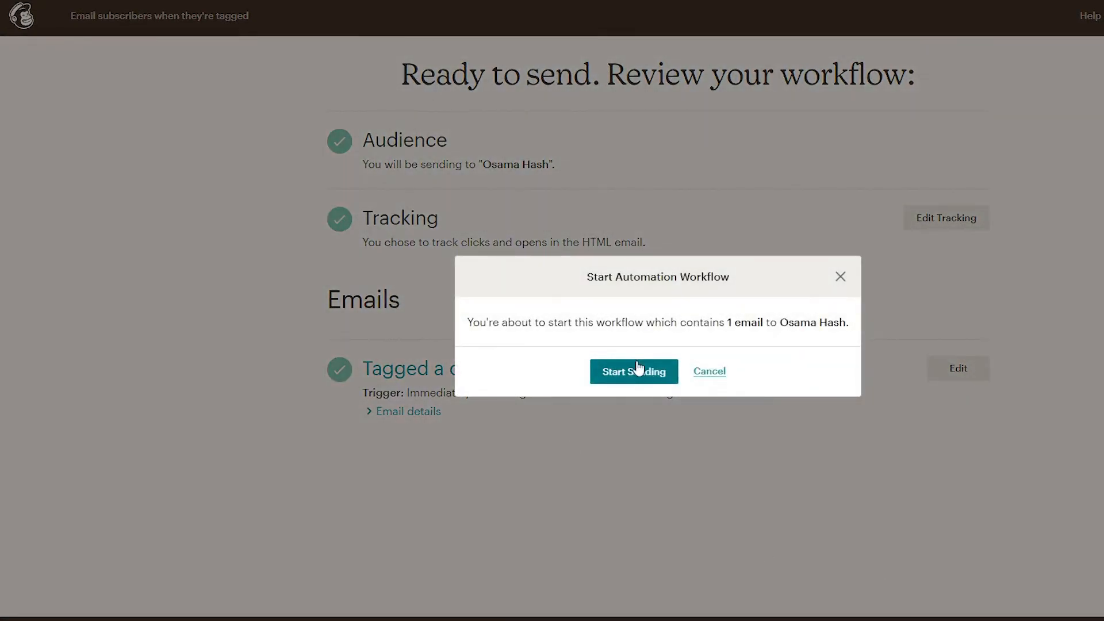
Start the automation from the workflow review.
left_click(639, 371)
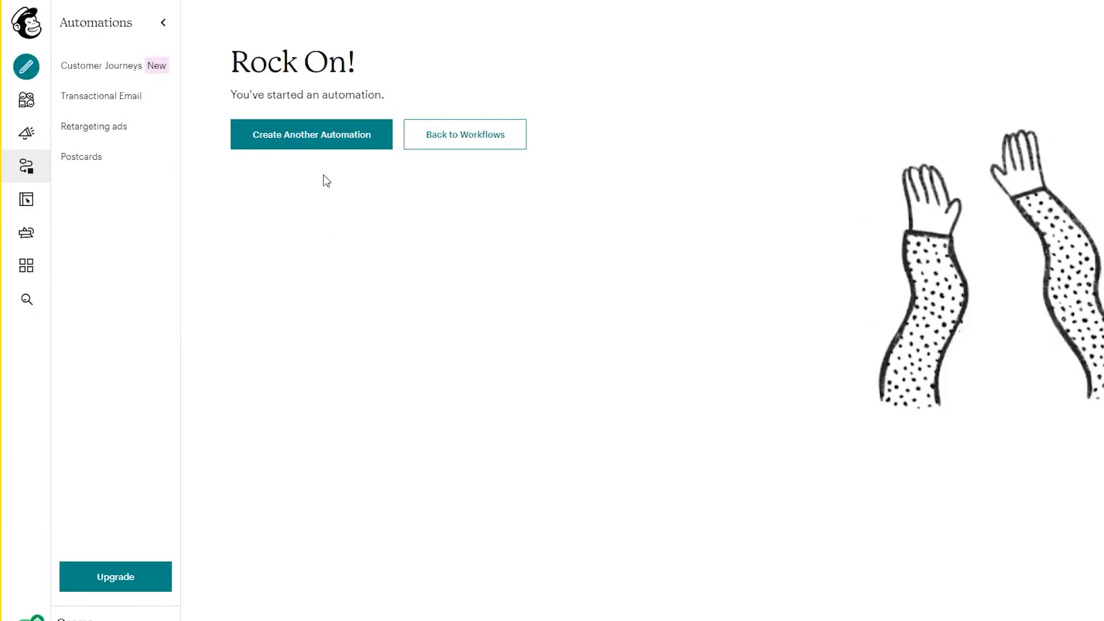
Go to the dashboard and open the list of all campaigns.
left_click(26, 24)
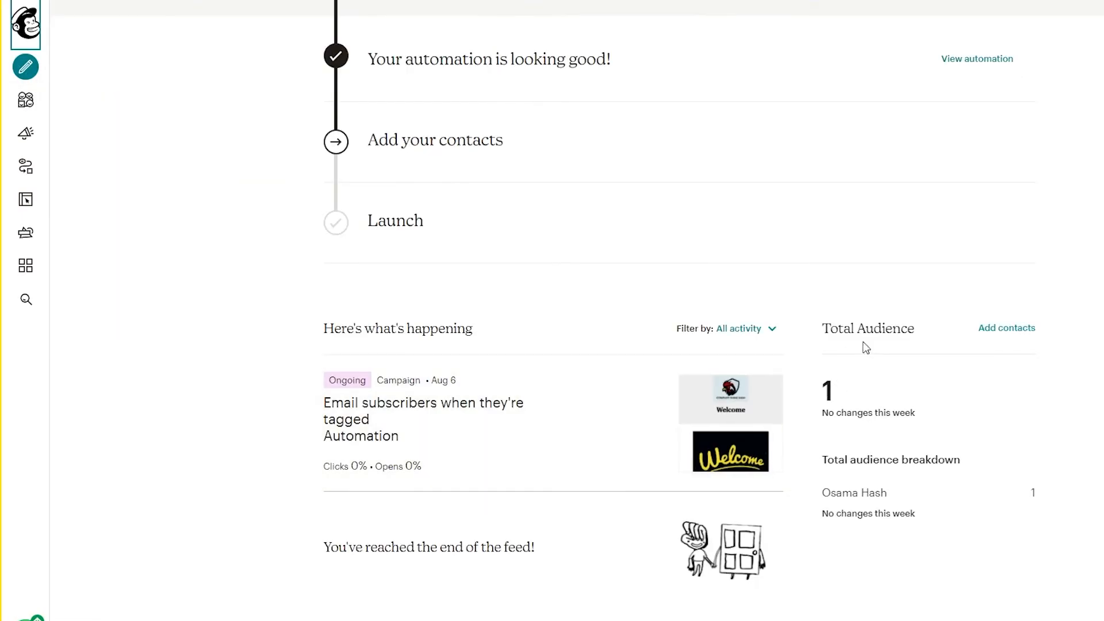
left_click(28, 135)
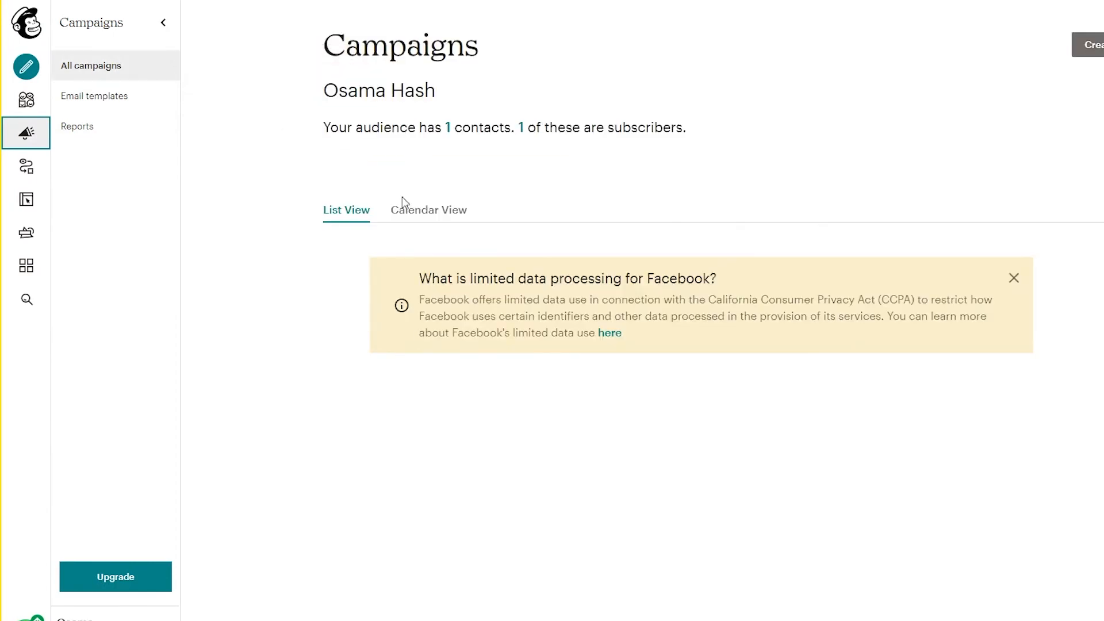
scroll(529, 428, "down", 1)
left_click(497, 396)
left_click(495, 499)
scroll(513, 414, "up", 1)
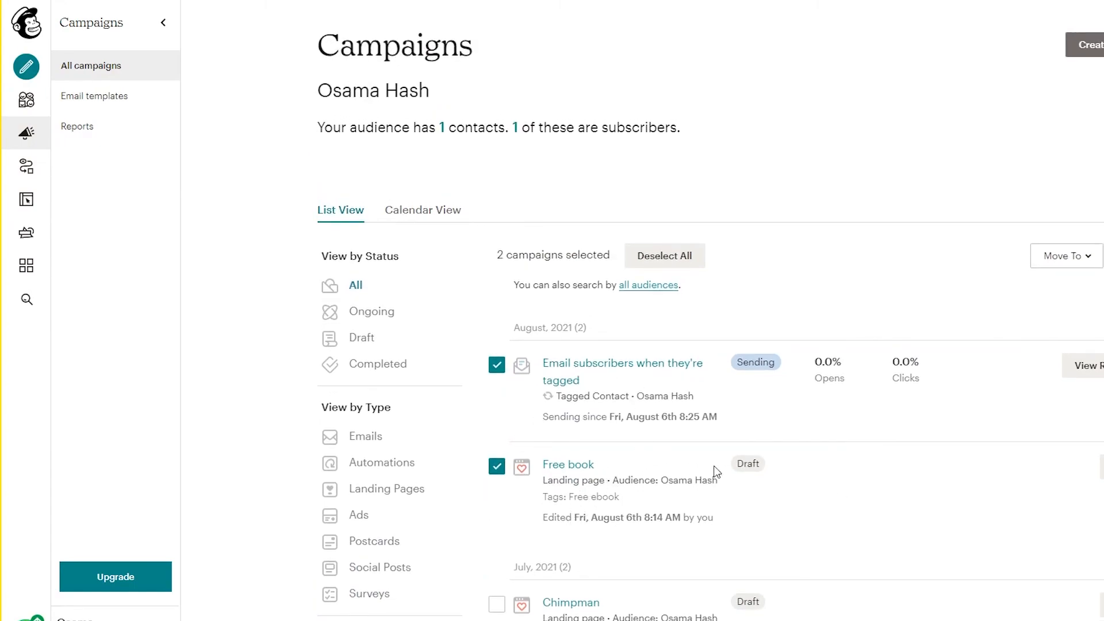
left_click(497, 466)
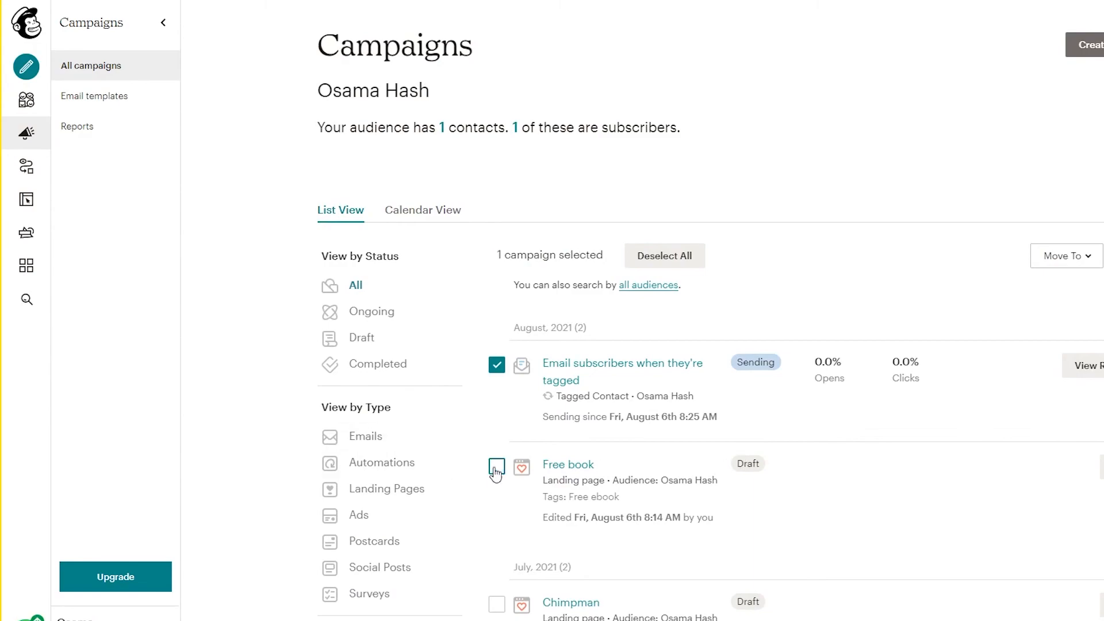
left_click(497, 365)
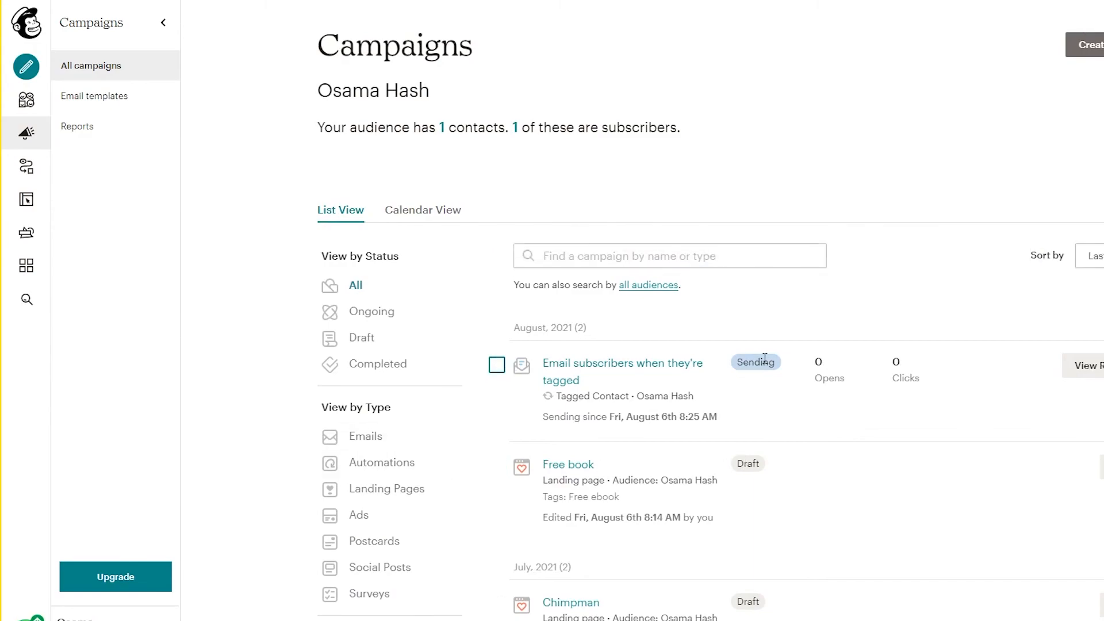
Open the "Free book" landing page draft and look over its URL, audience, tag and content settings.
left_click(588, 469)
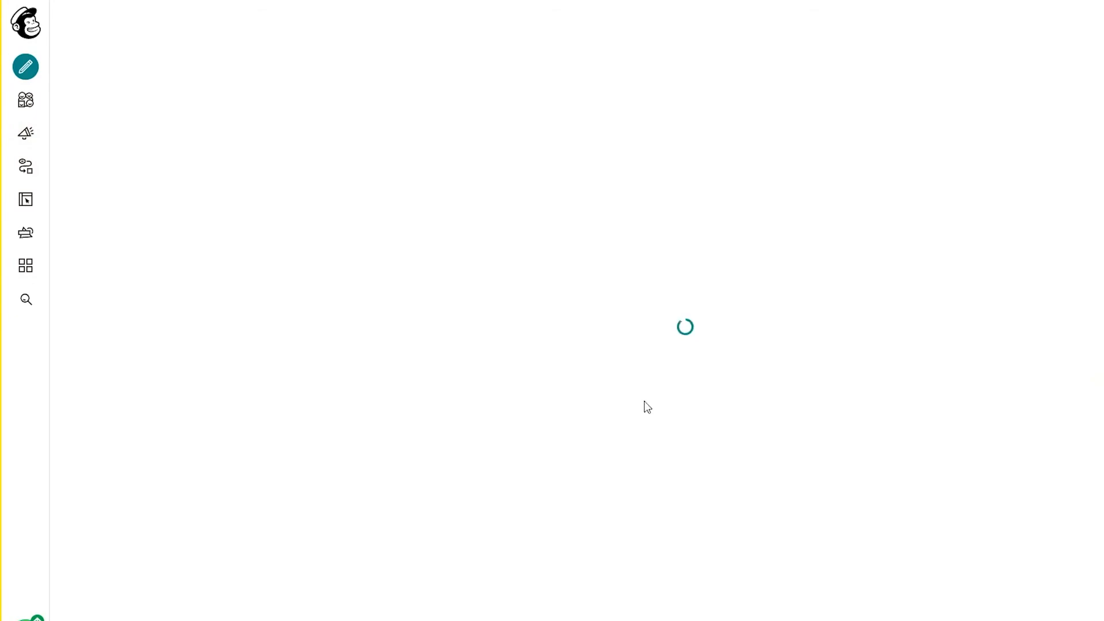
scroll(978, 284, "down", 3)
scroll(819, 387, "up", 3)
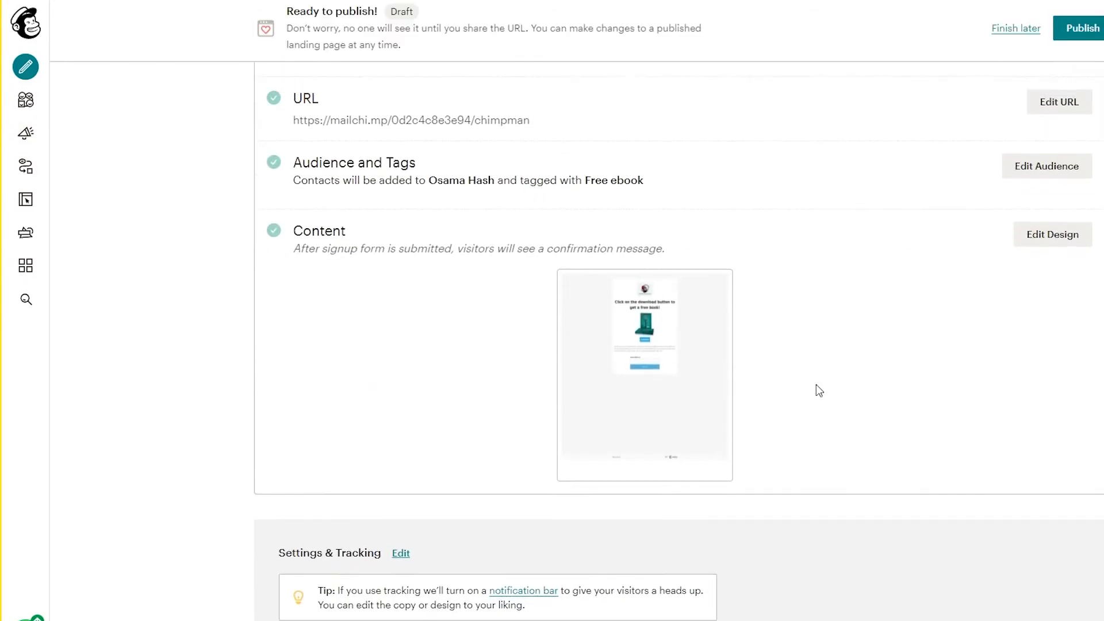